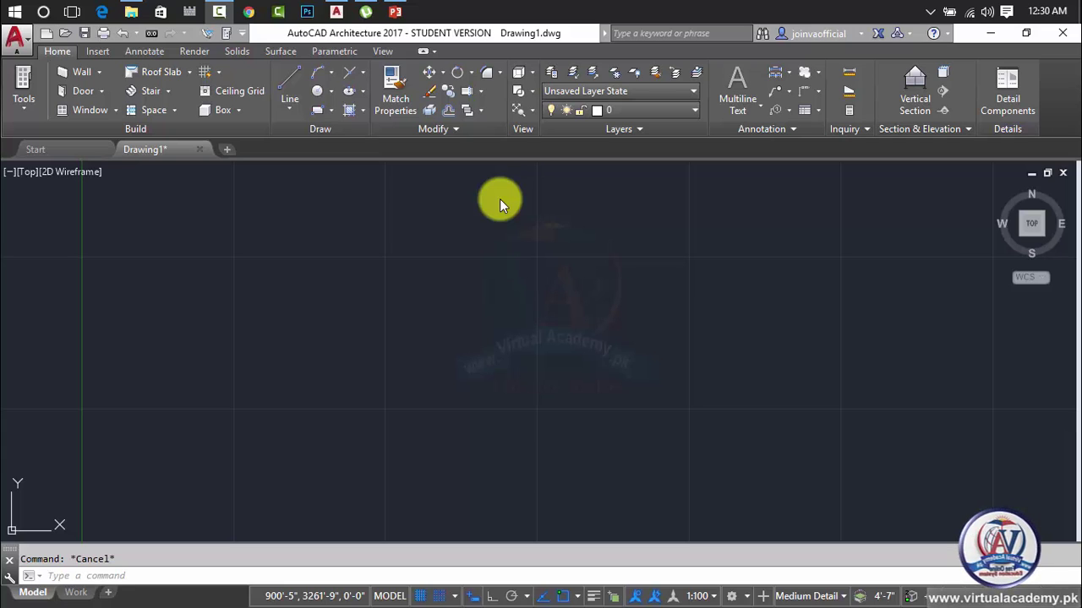
{"action": "left_click", "coordinate": [18, 38]}
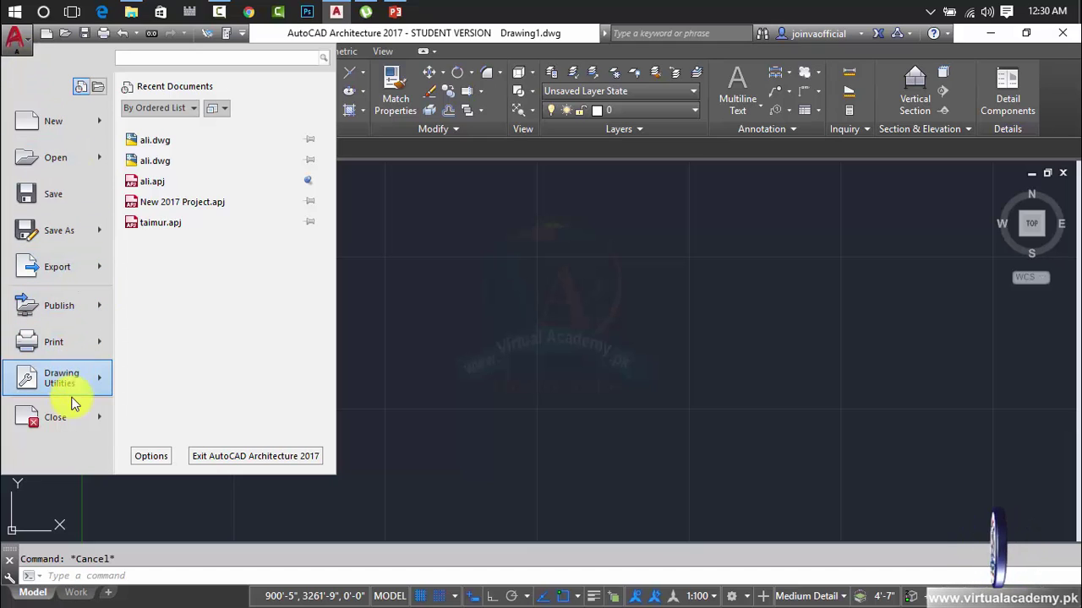
{"action": "mouse_move", "coordinate": [71, 282]}
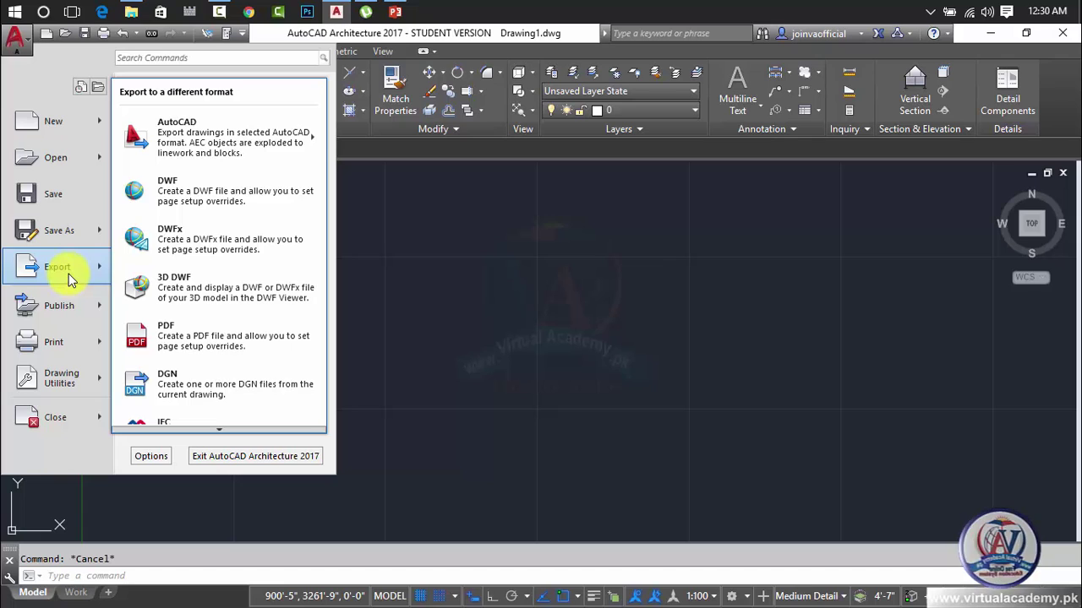
{"action": "left_click", "coordinate": [415, 224]}
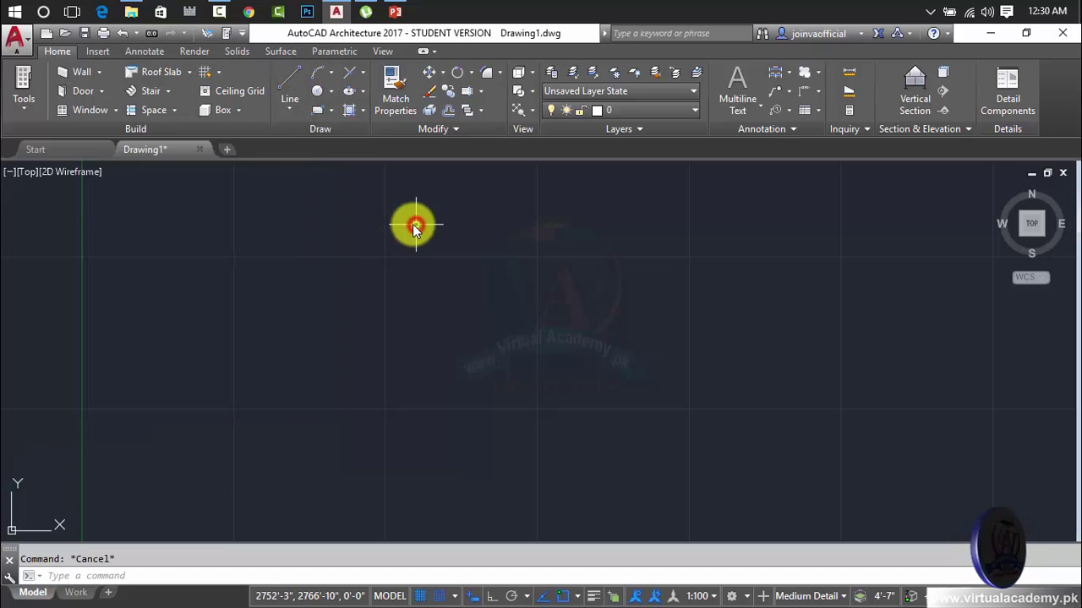
- Draw a large horizontal rectangle across the middle of the drawing area by picking two opposite corners
{"action": "left_click", "coordinate": [317, 115]}
{"action": "left_click", "coordinate": [226, 217]}
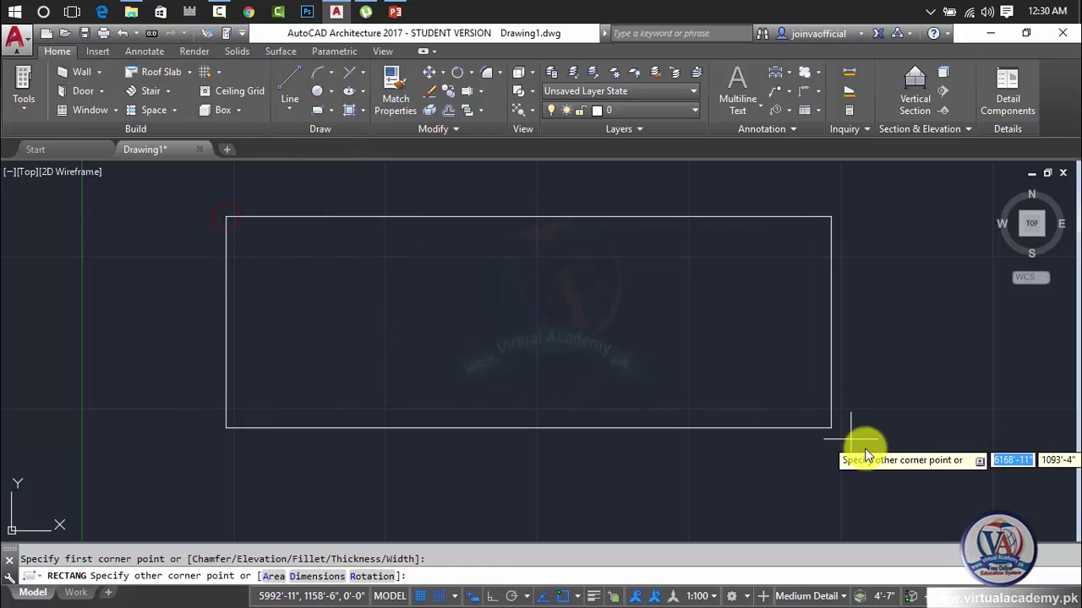
{"action": "left_click", "coordinate": [908, 494]}
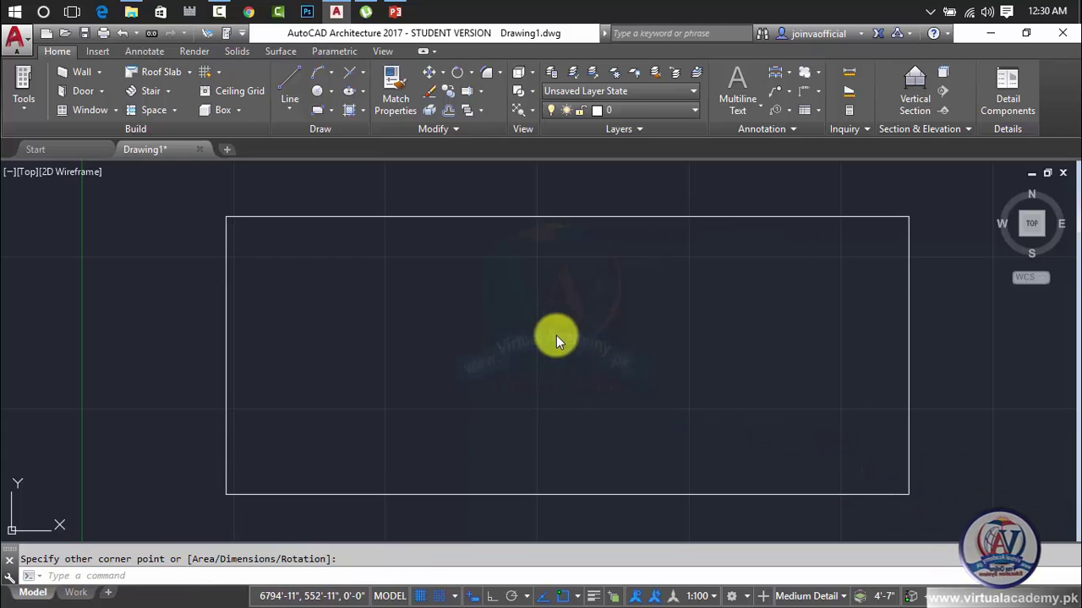
- Draw a circle with a radius of about 1091' centred inside the rectangle so that it crosses the upper edge
{"action": "type", "text": "c"}
{"action": "key", "text": "Return"}
{"action": "left_click", "coordinate": [524, 315]}
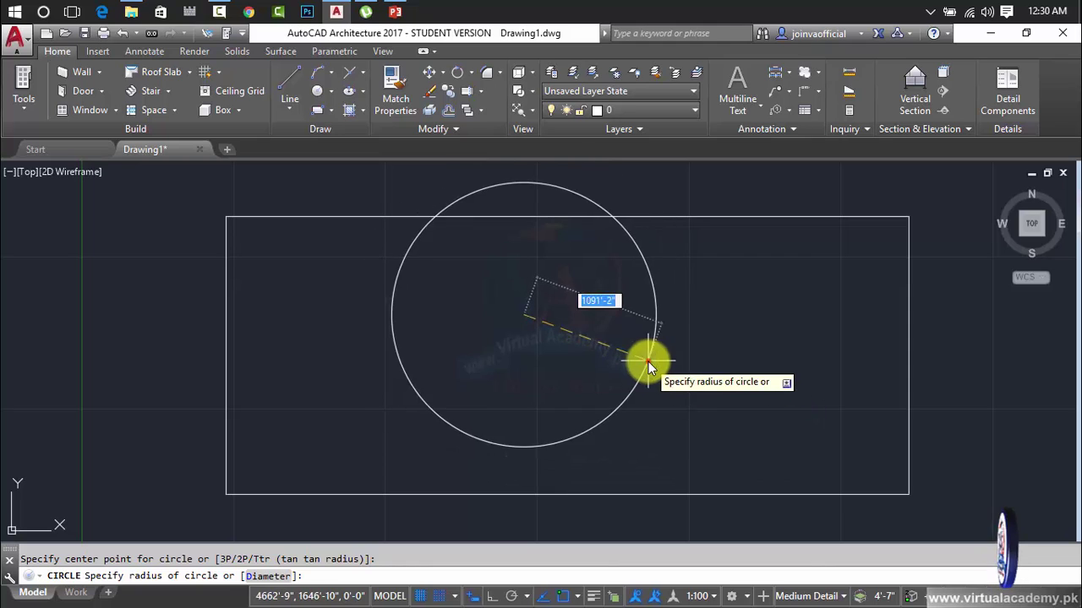
{"action": "left_click", "coordinate": [648, 361]}
- Draw a circle of about 1031' radius centred just above the rectangle's upper edge, and a smaller circle below it inside the rectangle
{"action": "key", "text": "Return"}
{"action": "left_click", "coordinate": [755, 203]}
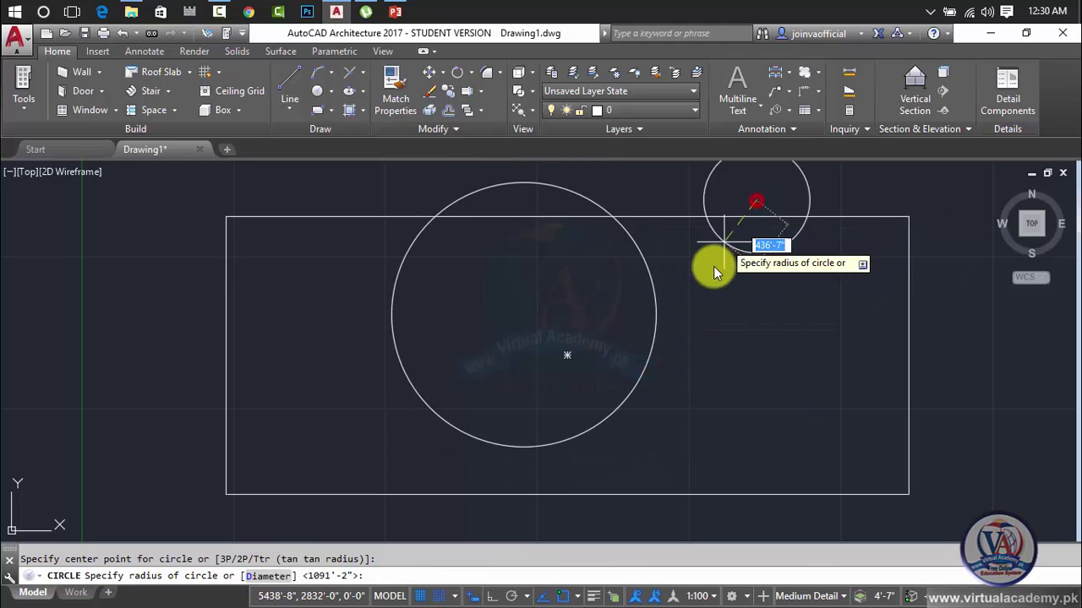
{"action": "left_click", "coordinate": [701, 313]}
{"action": "key", "text": "Return"}
{"action": "left_click", "coordinate": [743, 408]}
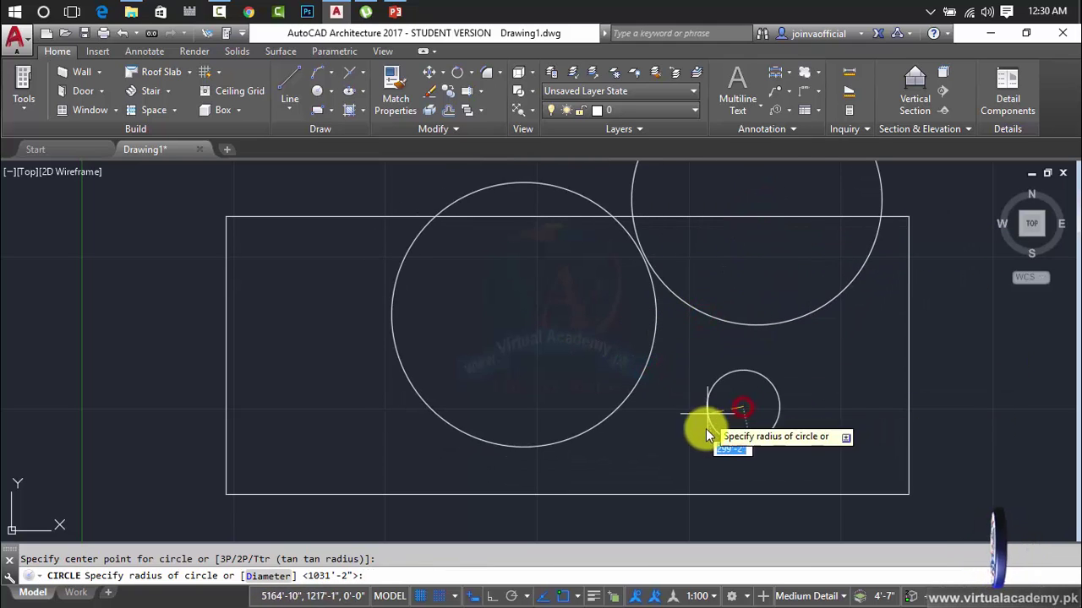
{"action": "left_click", "coordinate": [817, 432]}
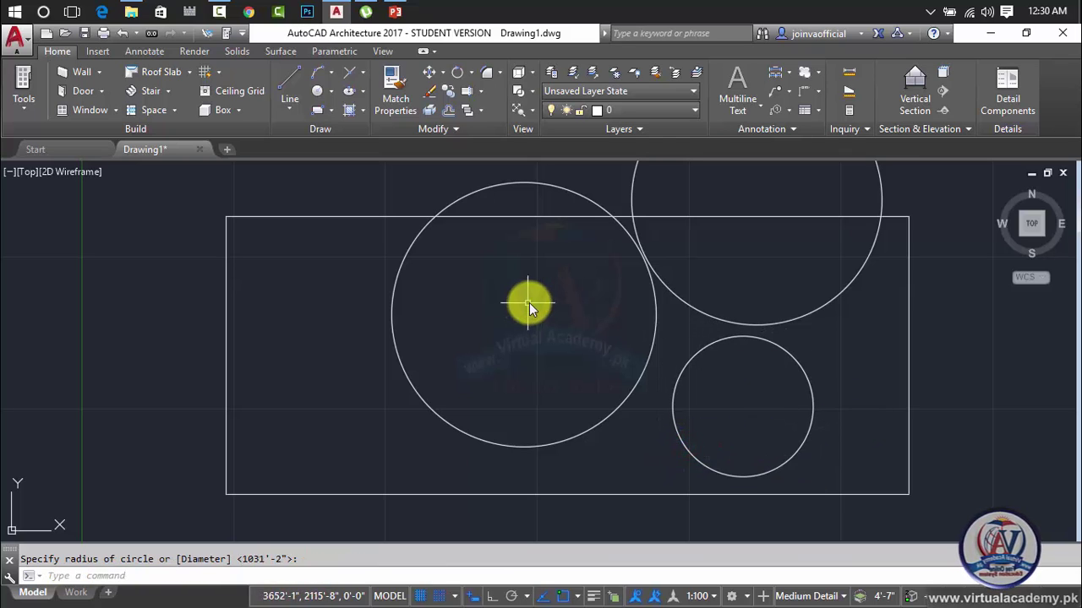
{"action": "scroll", "coordinate": [532, 301], "scroll_direction": "down", "scroll_amount": 2}
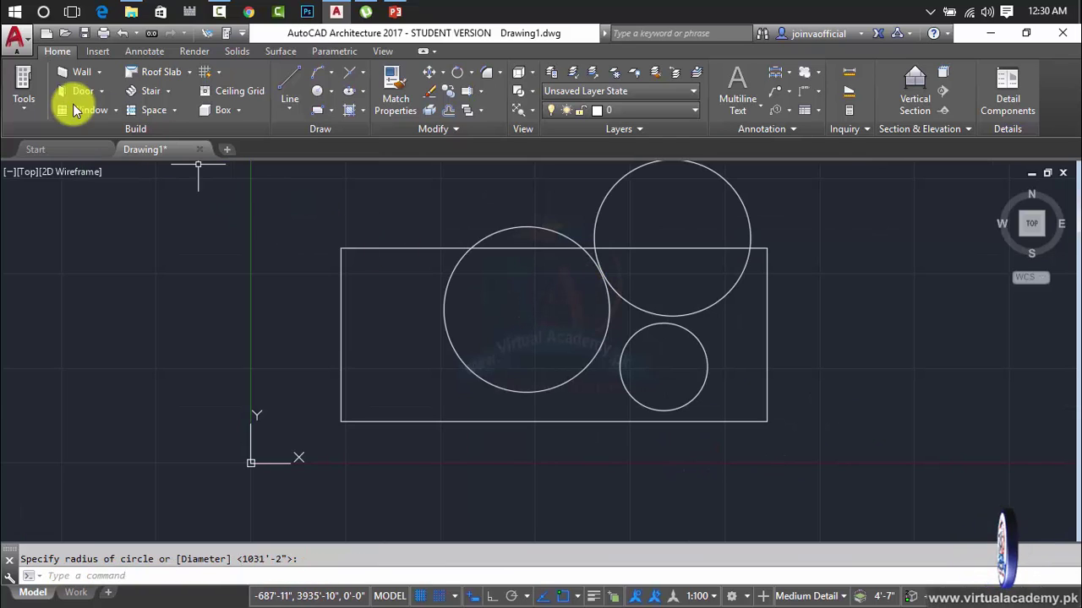
{"action": "left_click", "coordinate": [26, 47]}
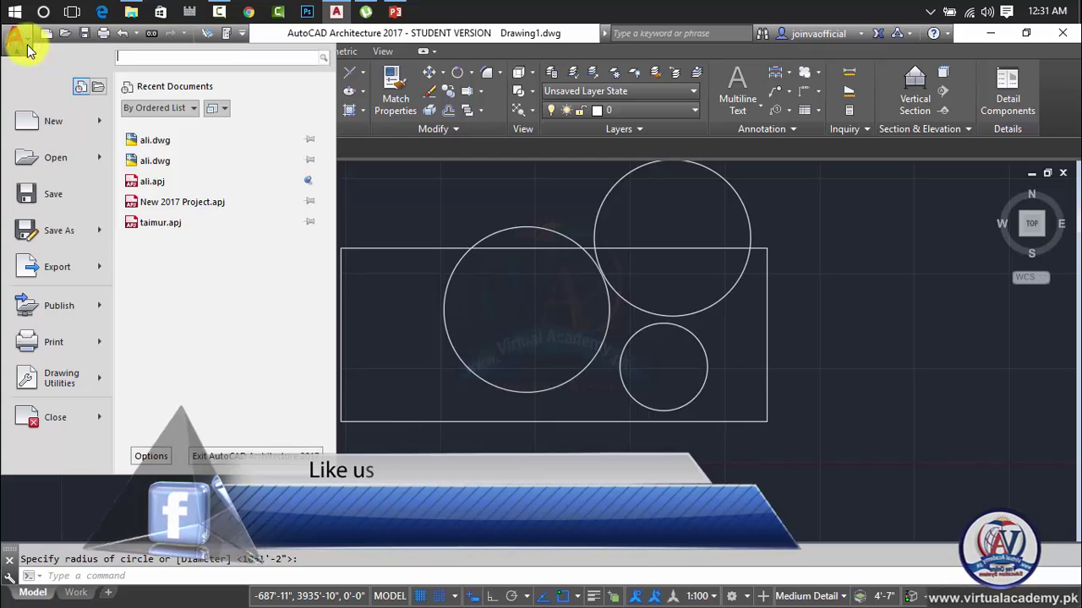
{"action": "mouse_move", "coordinate": [78, 274]}
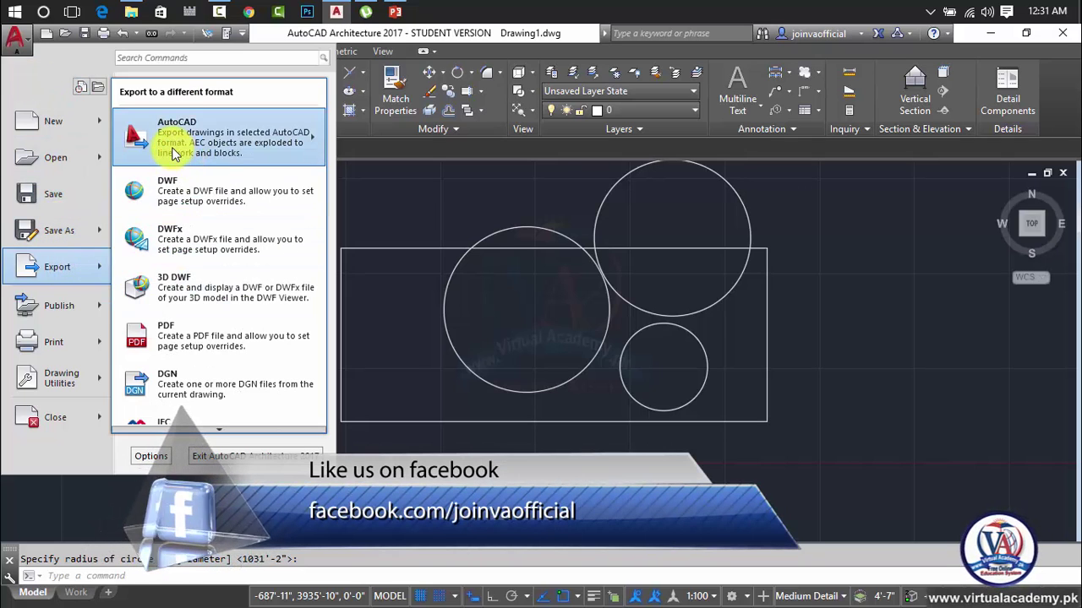
{"action": "mouse_move", "coordinate": [227, 154]}
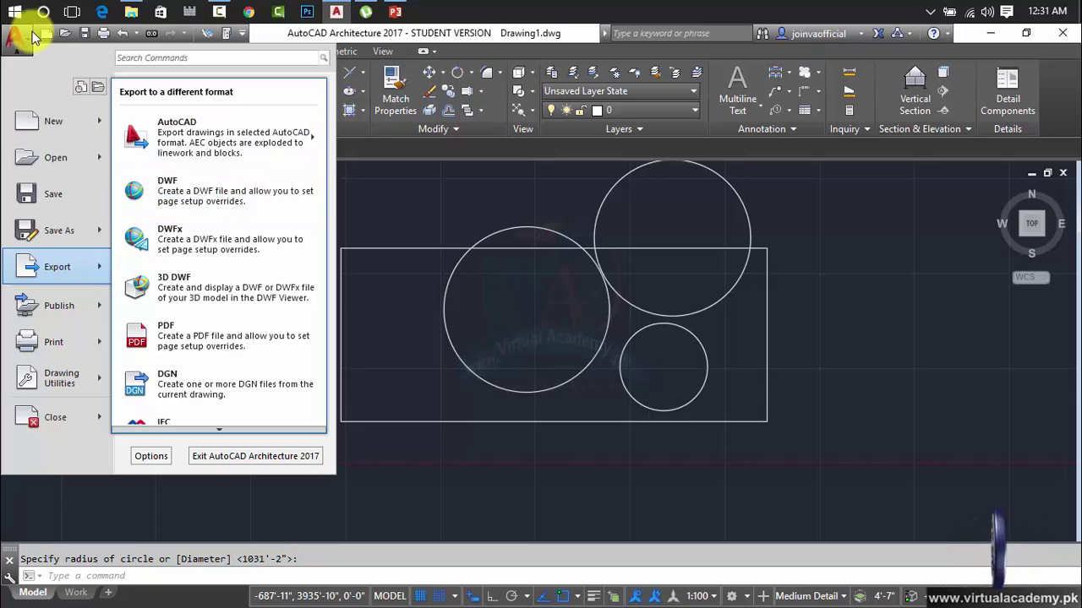
{"action": "left_click", "coordinate": [395, 161]}
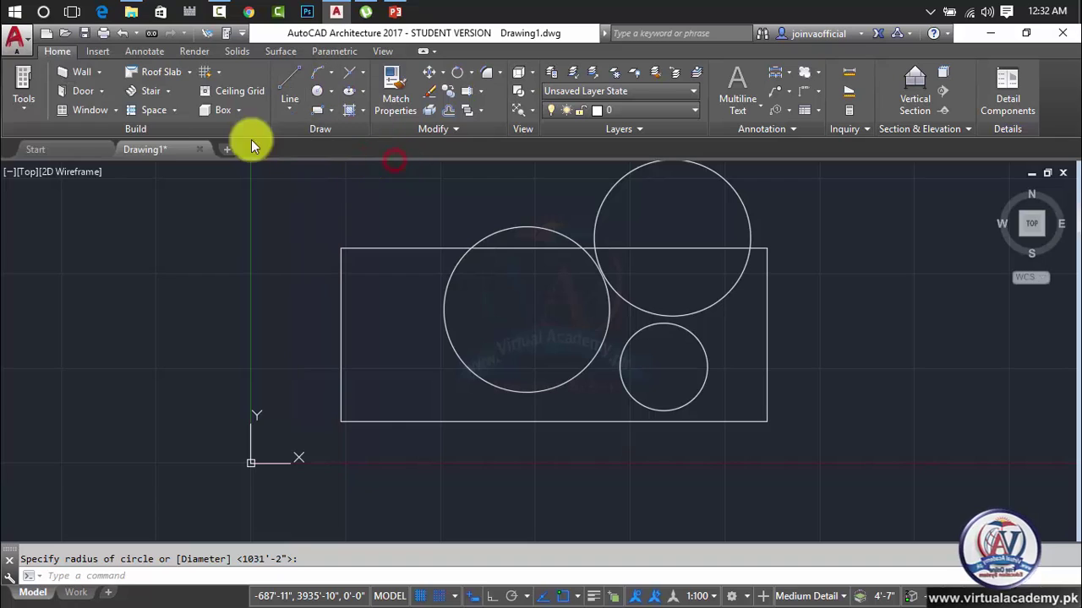
{"action": "left_click", "coordinate": [15, 47]}
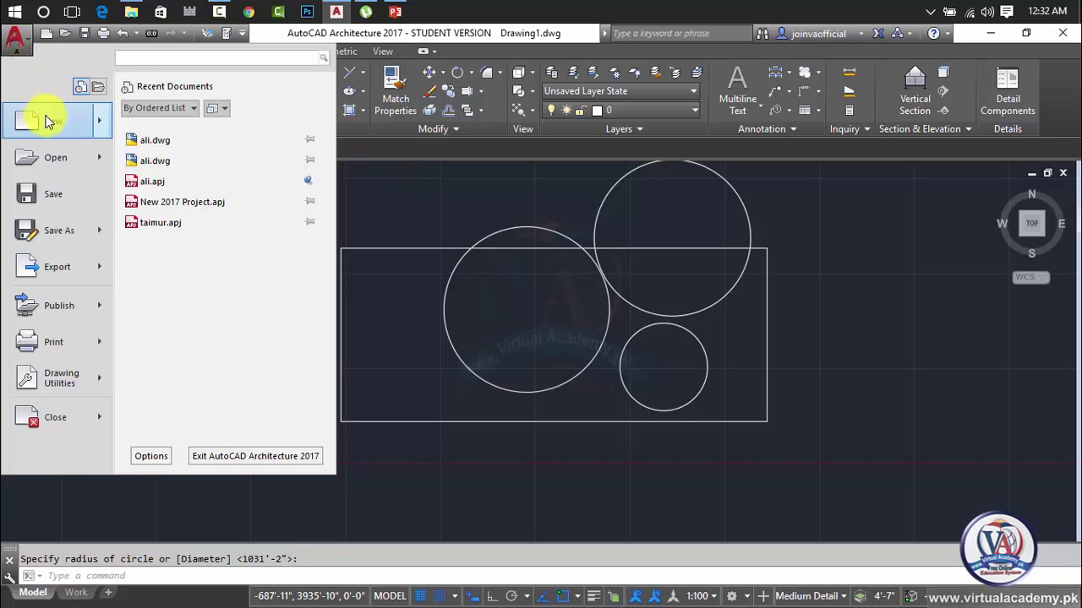
{"action": "mouse_move", "coordinate": [48, 123]}
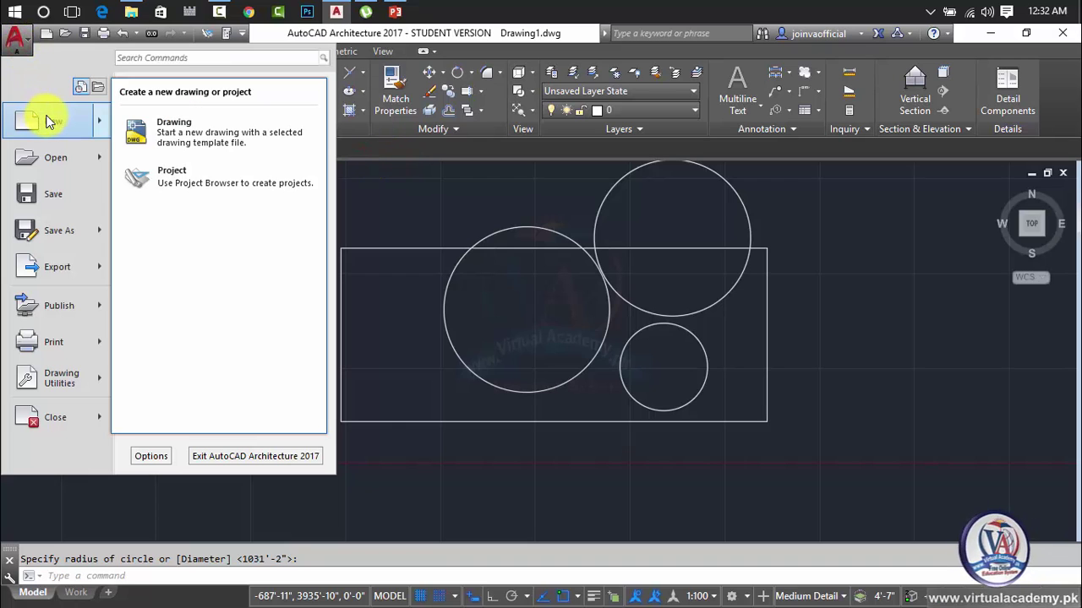
{"action": "left_click", "coordinate": [408, 149]}
- Look through the recent documents on the Start page and return to Drawing1
{"action": "left_click", "coordinate": [88, 151]}
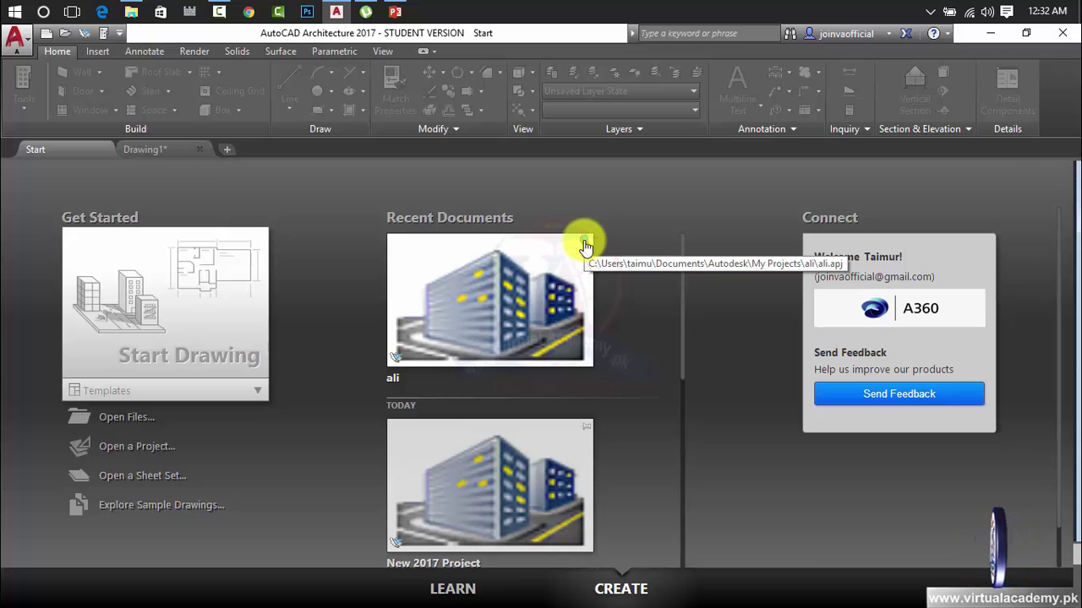
{"action": "scroll", "coordinate": [517, 298], "scroll_direction": "down", "scroll_amount": 3}
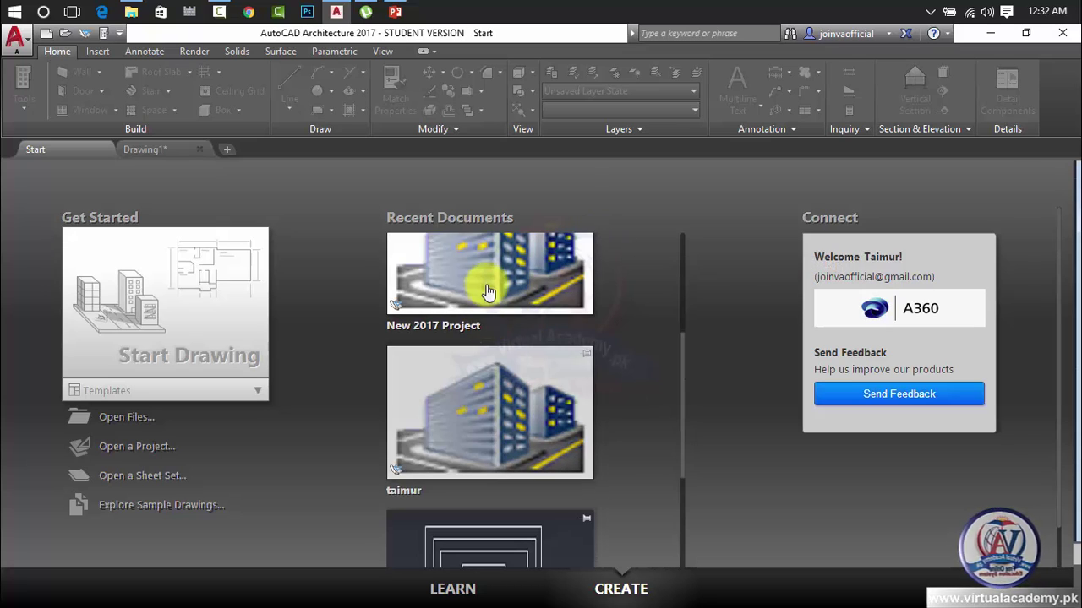
{"action": "scroll", "coordinate": [481, 321], "scroll_direction": "up", "scroll_amount": 3}
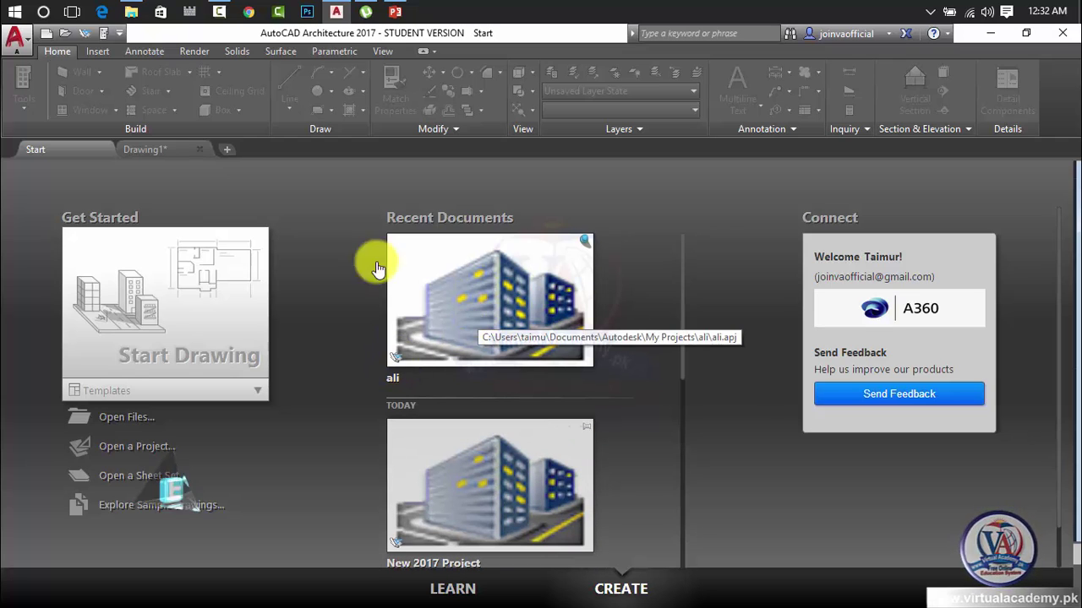
{"action": "left_click", "coordinate": [169, 149]}
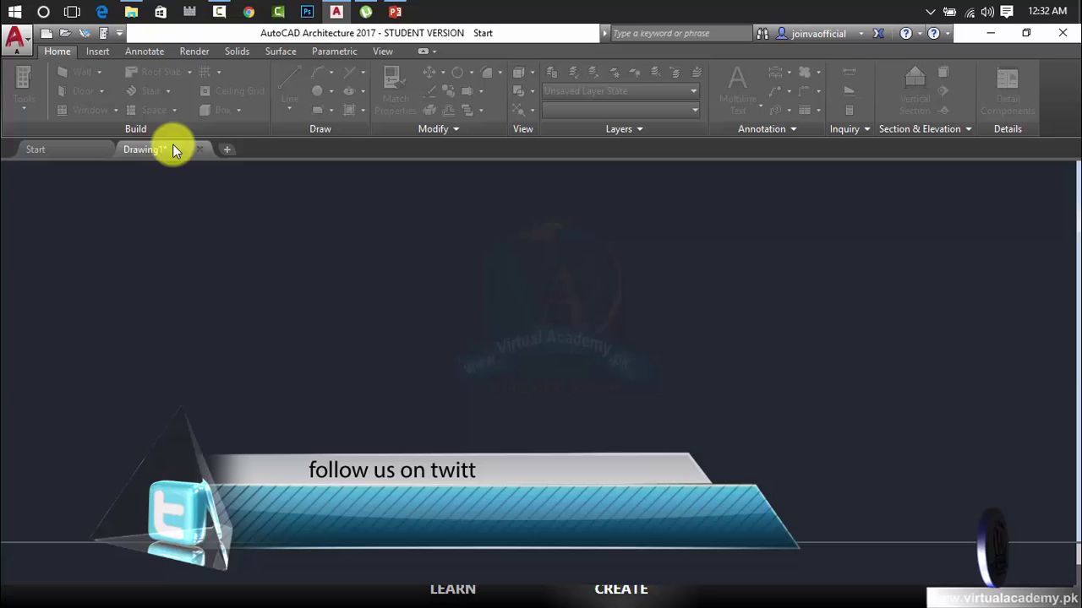
- Export the drawing as a PDF named Drawing1.pdf to the Desktop
{"action": "left_click", "coordinate": [20, 44]}
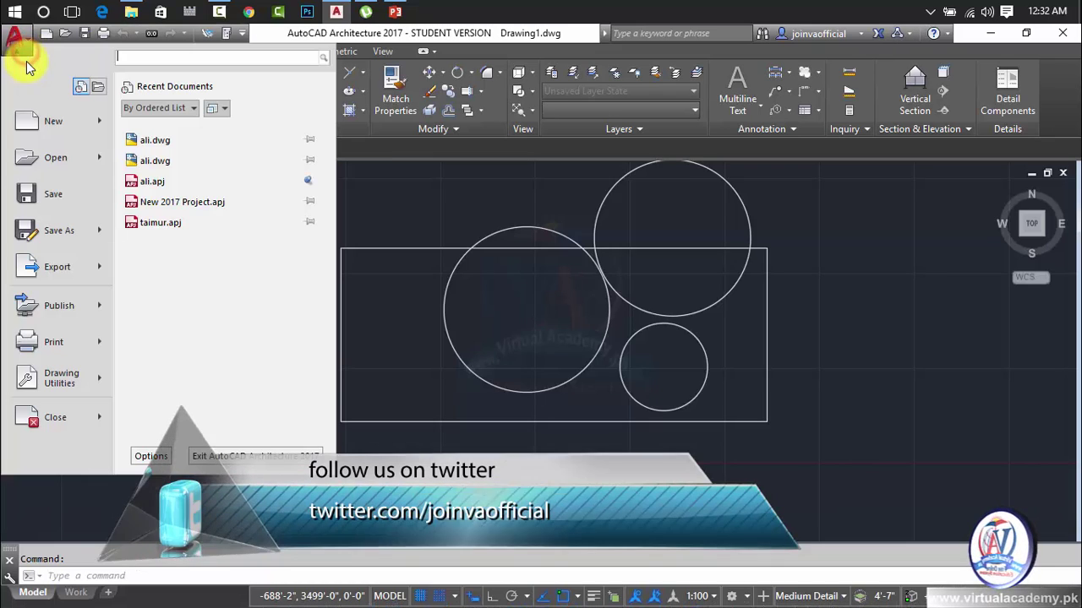
{"action": "left_click", "coordinate": [95, 267]}
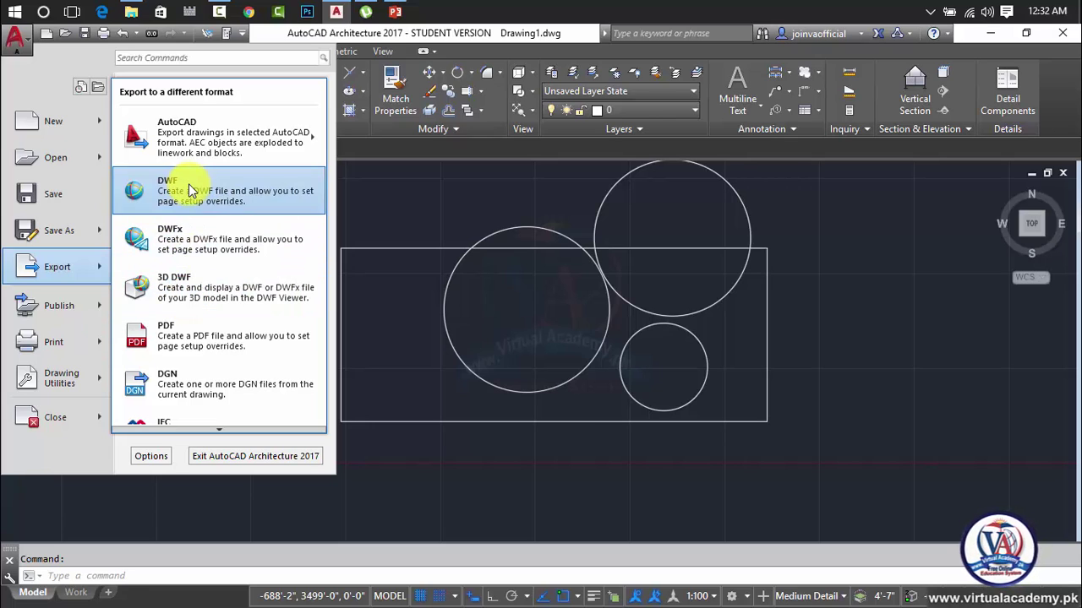
{"action": "left_click", "coordinate": [199, 341]}
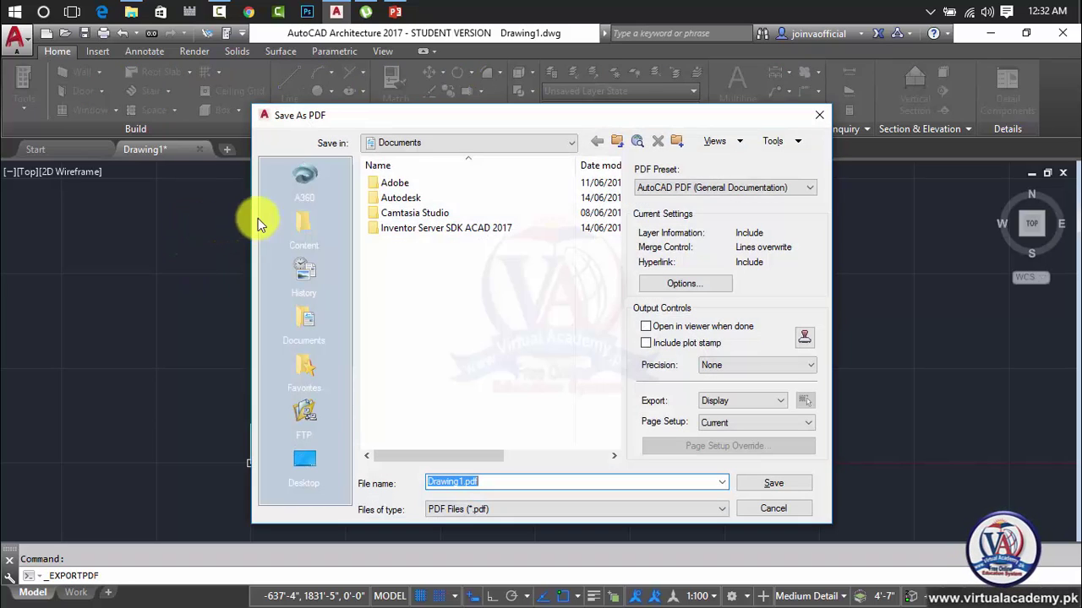
{"action": "left_click", "coordinate": [302, 222]}
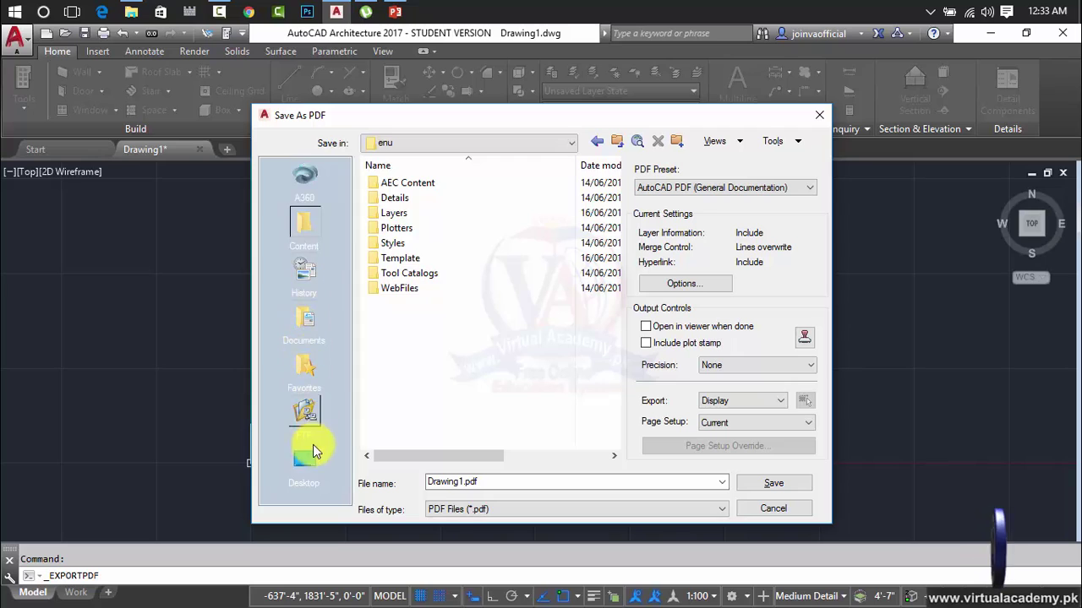
{"action": "left_click", "coordinate": [311, 449]}
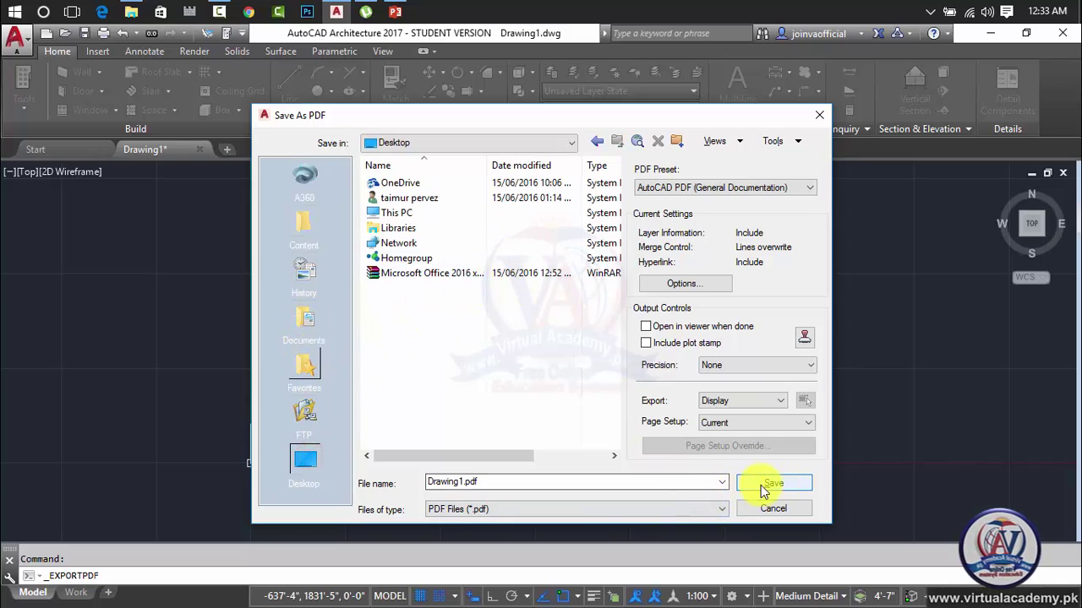
{"action": "double_click", "coordinate": [510, 479]}
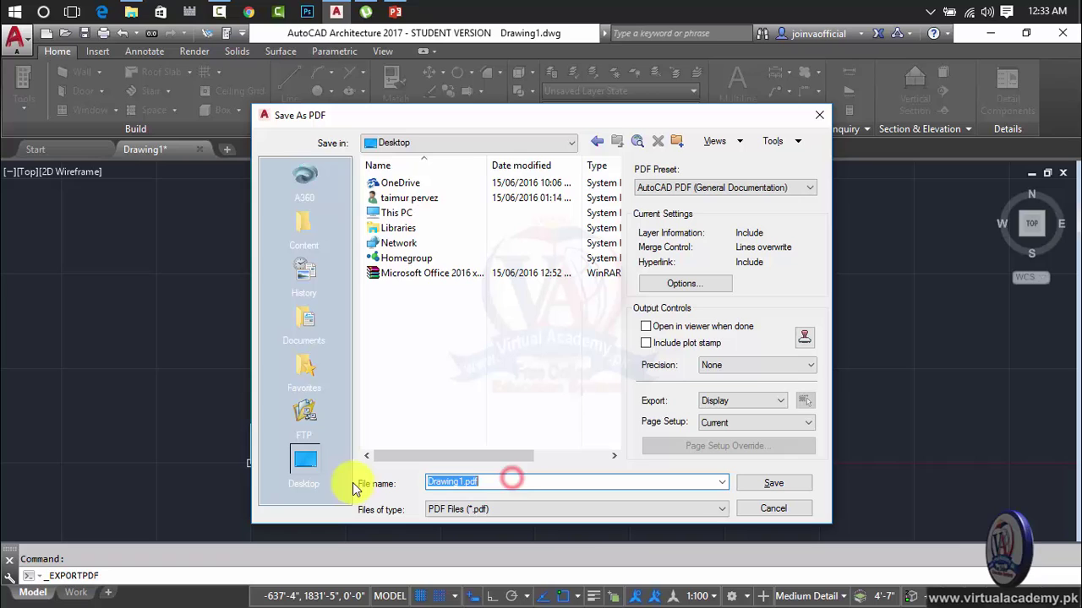
{"action": "left_click", "coordinate": [769, 487]}
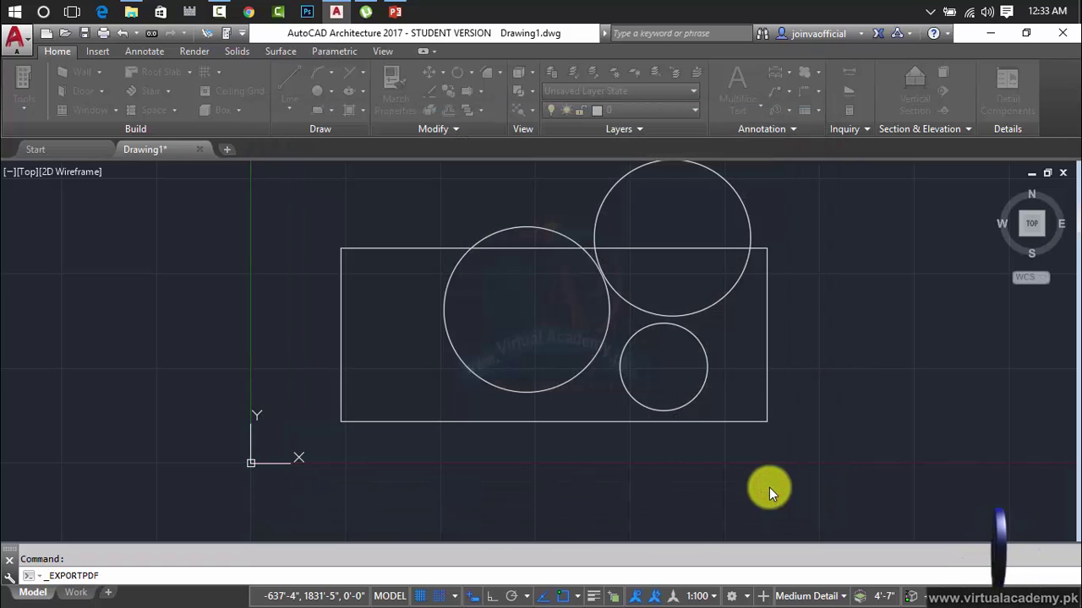
- Switch to File Explorer and look in the Desktop folder for the exported PDF
{"action": "left_click", "coordinate": [133, 8]}
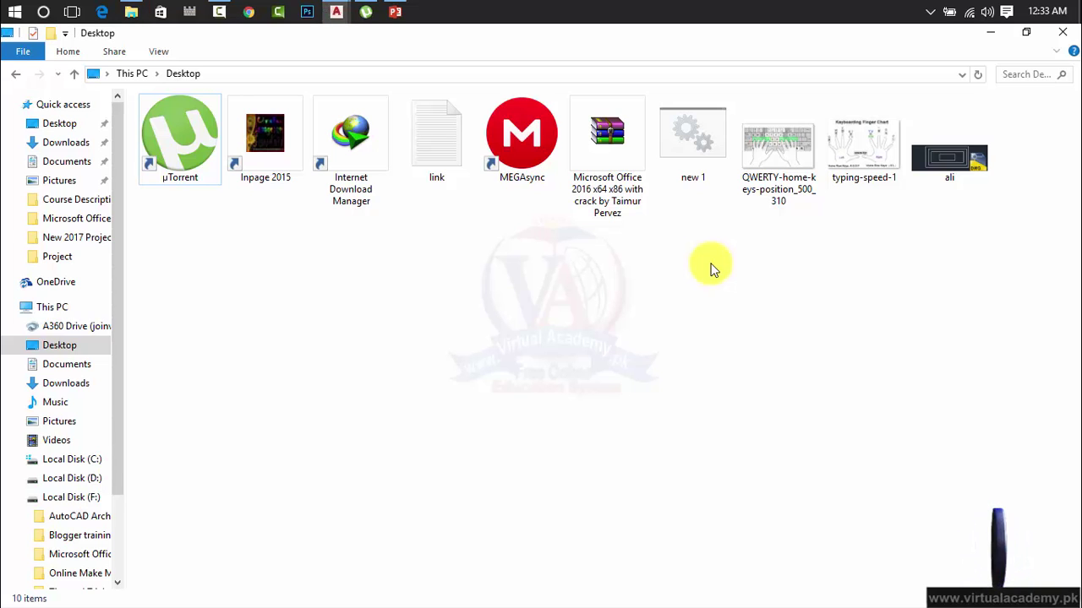
{"action": "left_click", "coordinate": [1062, 33]}
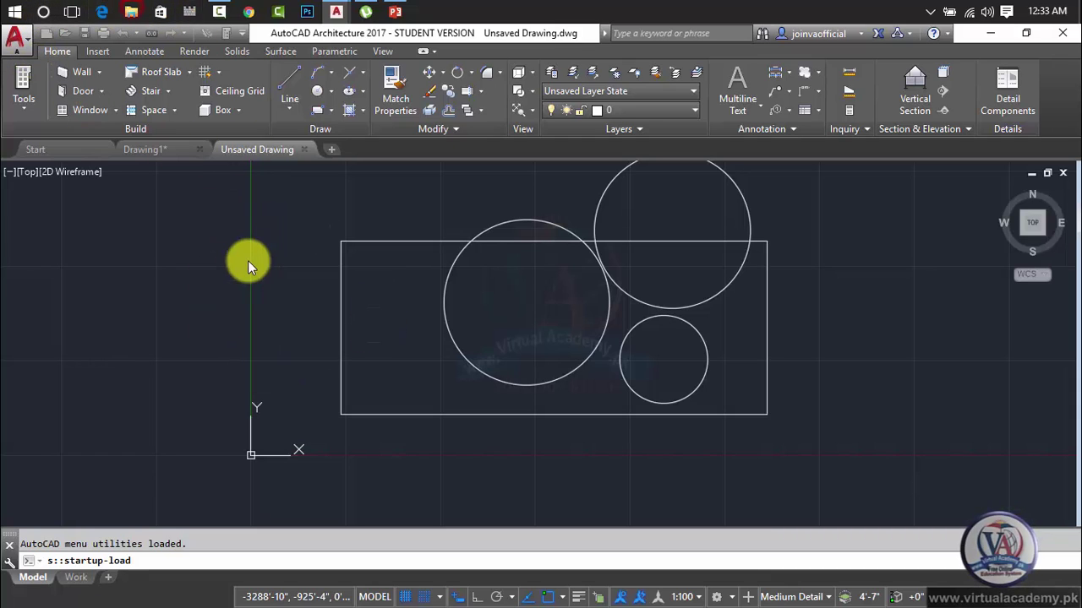
{"action": "left_click", "coordinate": [131, 11]}
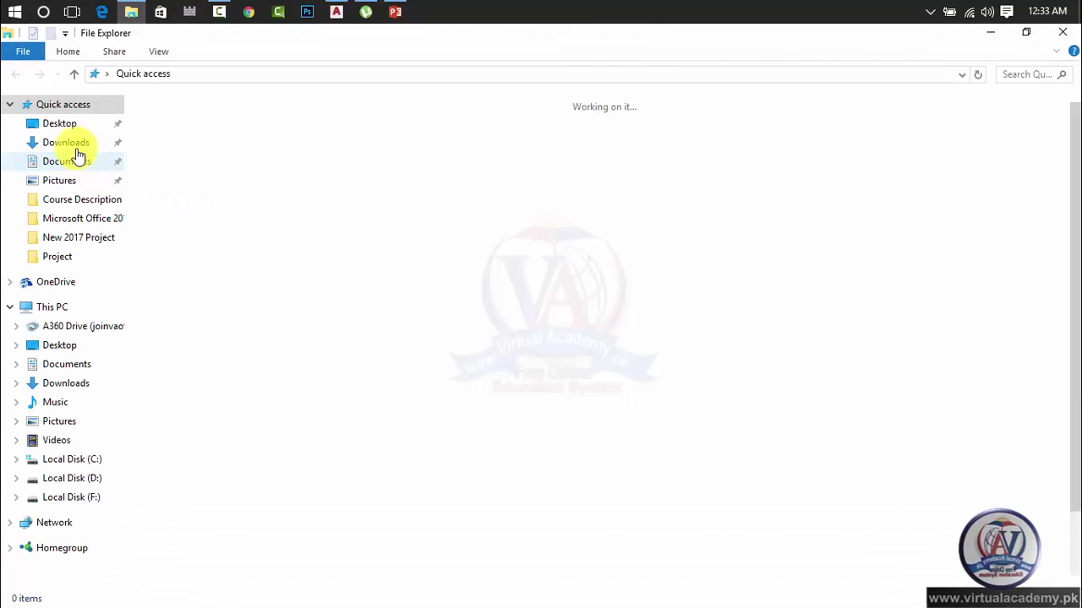
{"action": "left_click", "coordinate": [66, 124]}
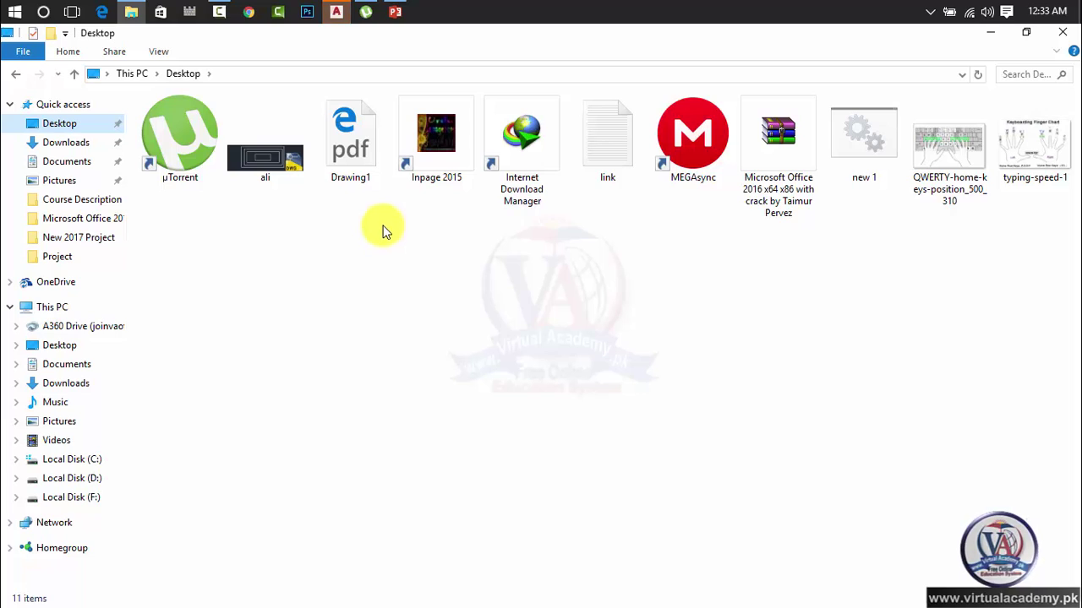
- Open the exported Drawing1 PDF in Microsoft Edge, check the drawn shapes, and close it
{"action": "left_click", "coordinate": [293, 177]}
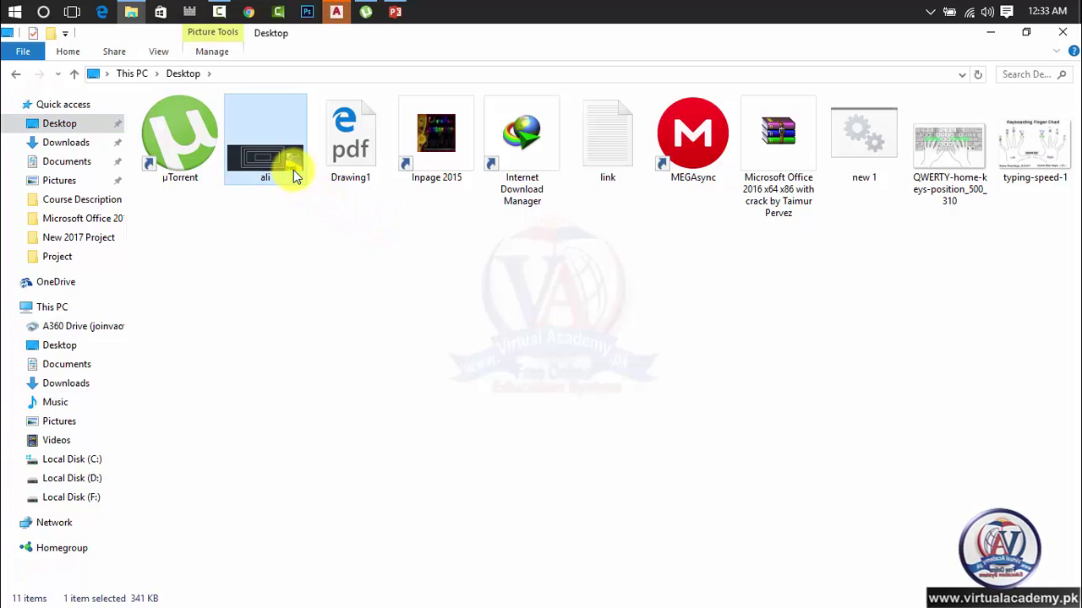
{"action": "left_click", "coordinate": [363, 188]}
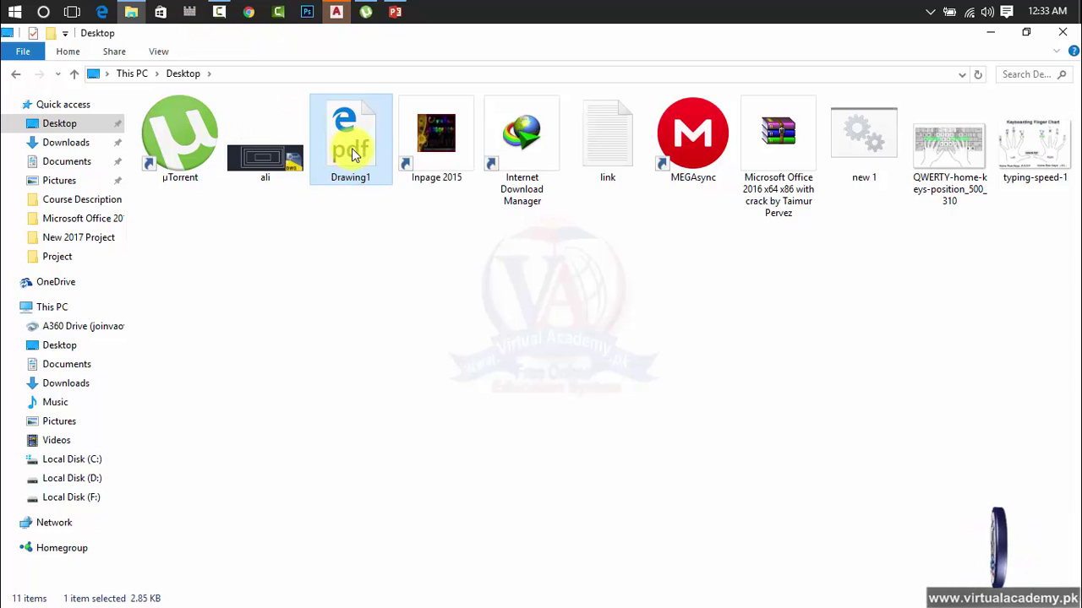
{"action": "right_click", "coordinate": [357, 160]}
{"action": "left_click", "coordinate": [387, 161]}
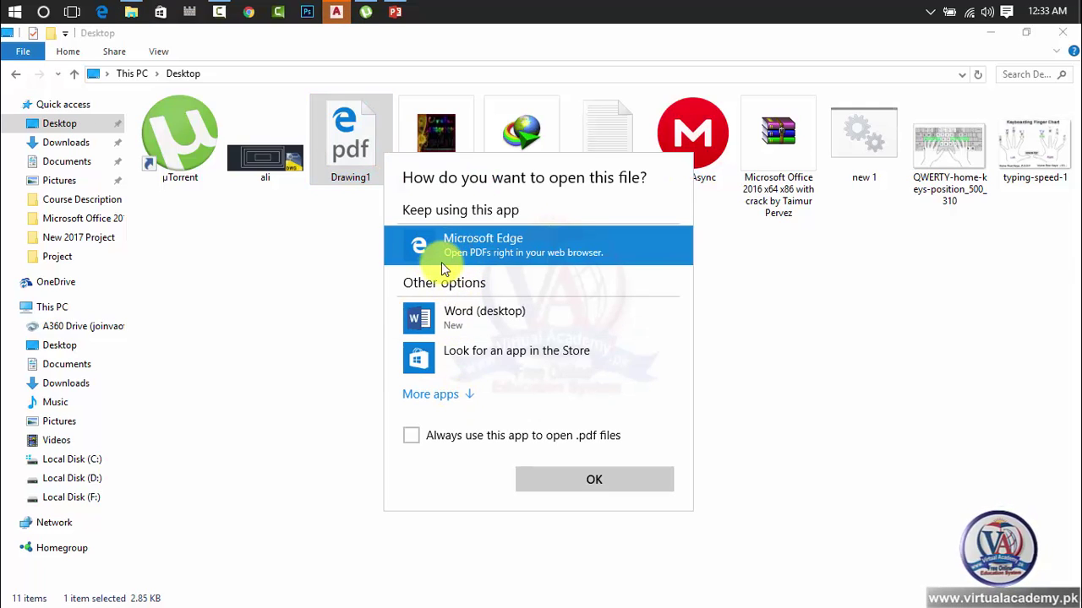
{"action": "left_click", "coordinate": [490, 246]}
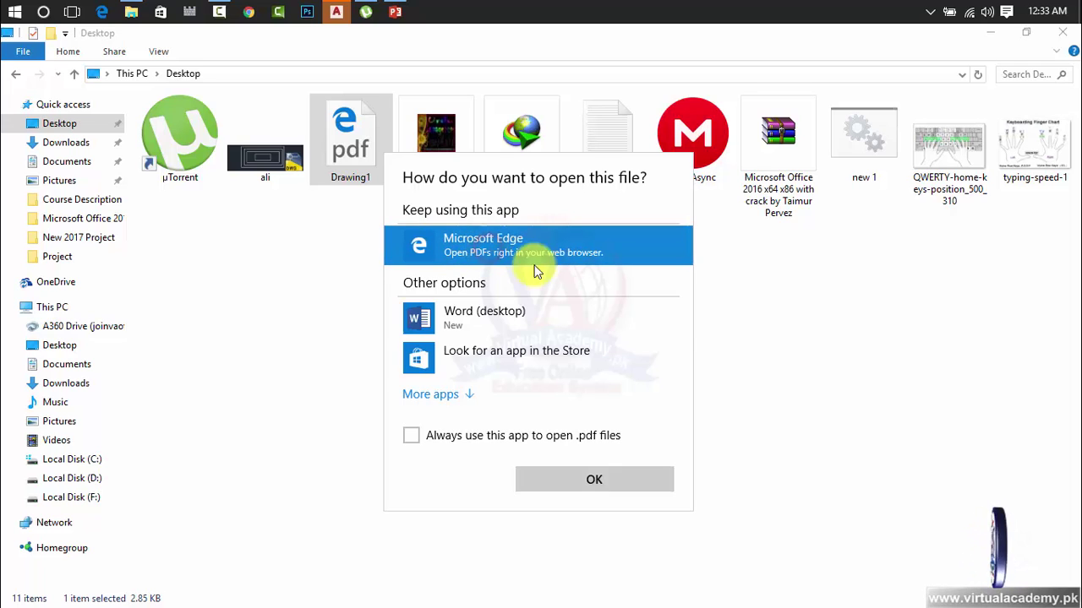
{"action": "left_click", "coordinate": [606, 479]}
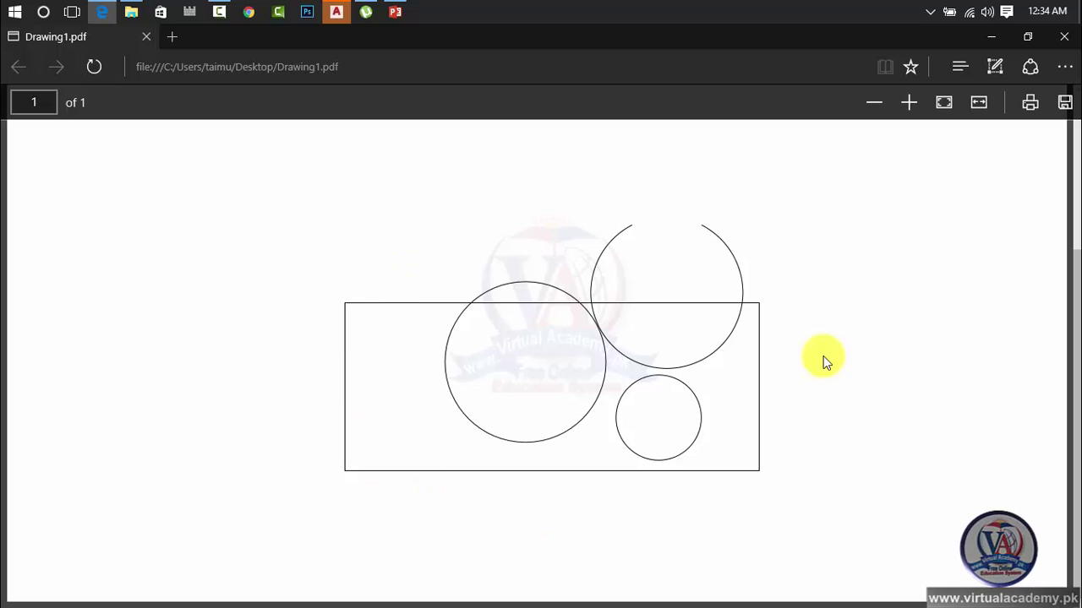
{"action": "left_click", "coordinate": [1063, 36]}
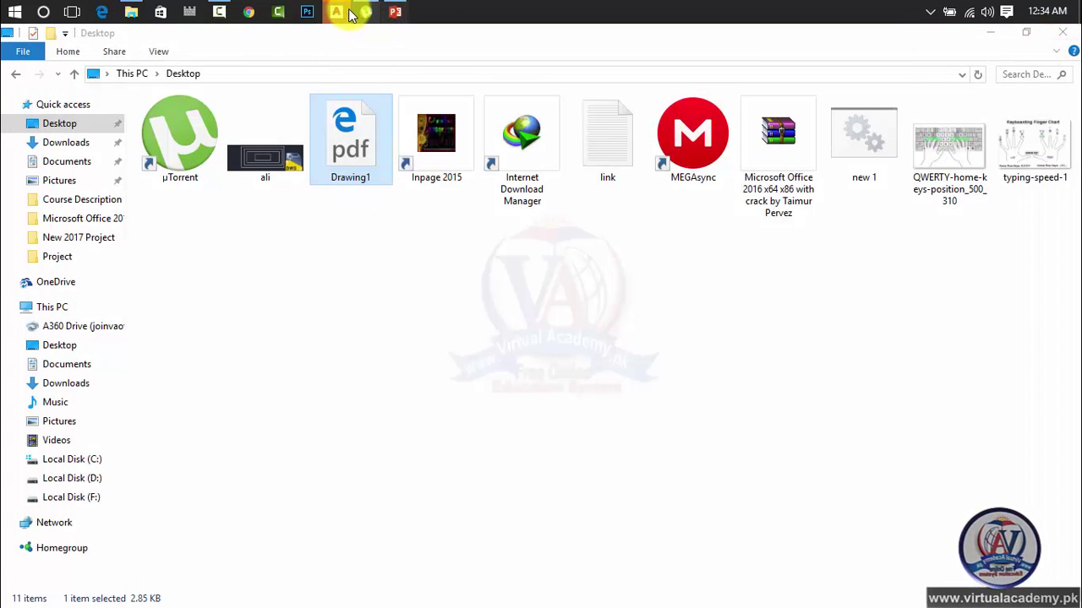
- Switch to AutoCAD Architecture and start a Property Data export with the rectangle as the selected object
{"action": "left_click", "coordinate": [338, 11]}
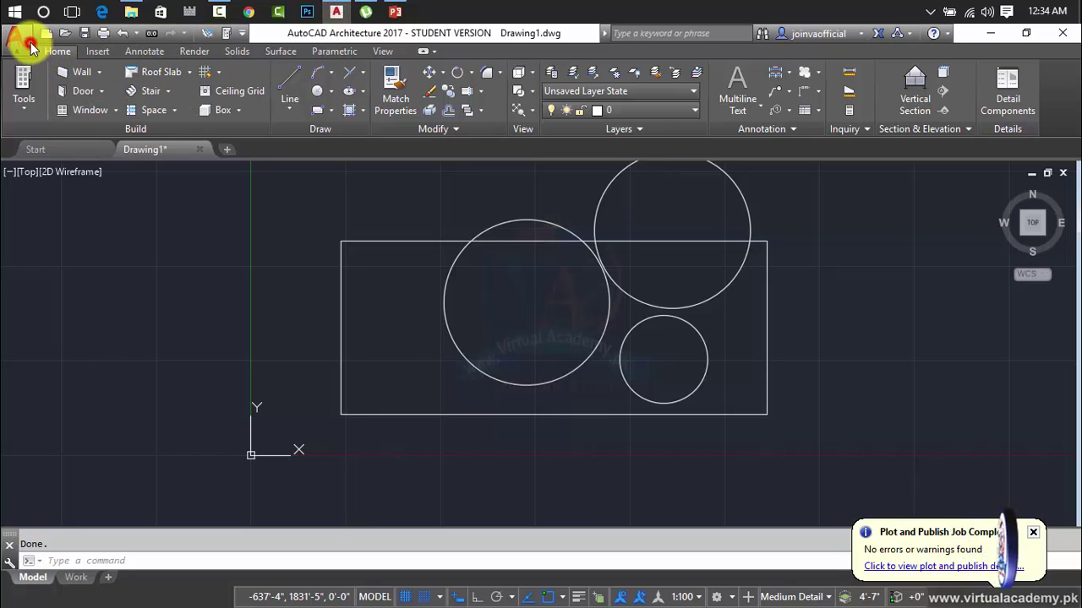
{"action": "left_click", "coordinate": [31, 44]}
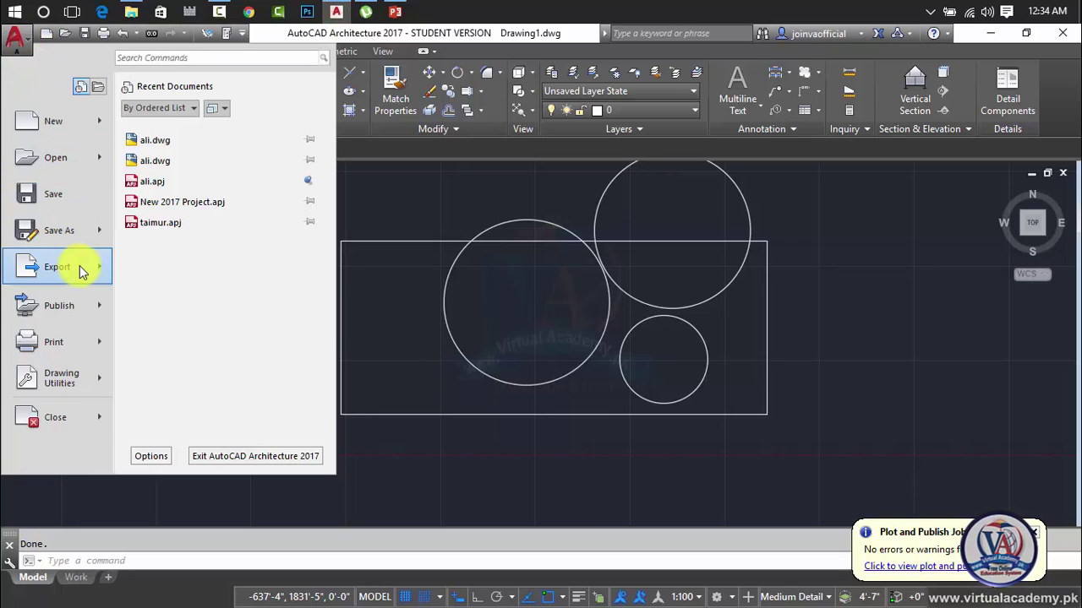
{"action": "mouse_move", "coordinate": [82, 271]}
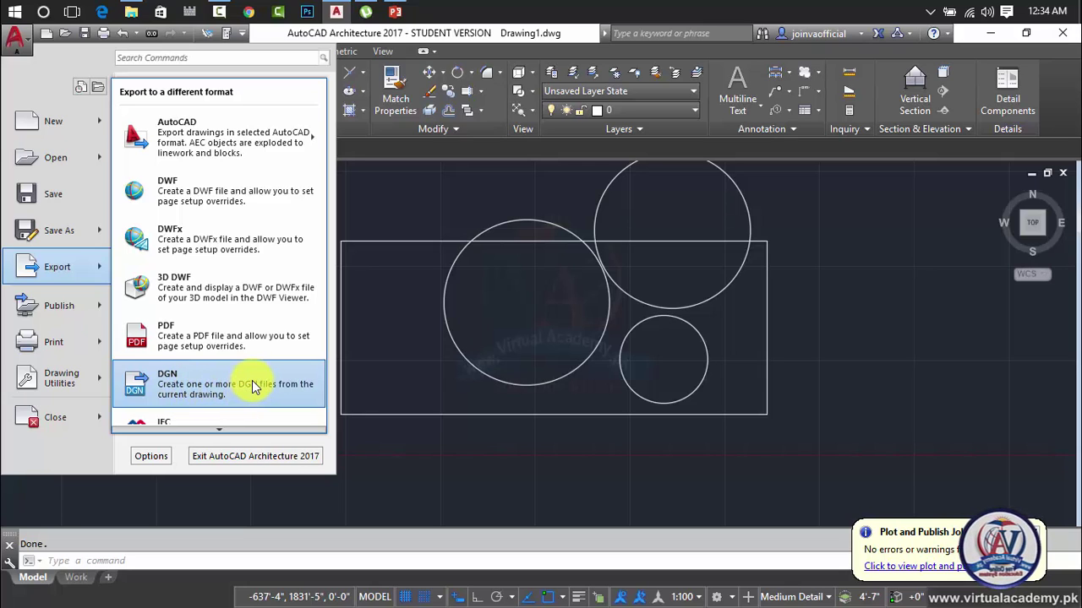
{"action": "mouse_move", "coordinate": [185, 431]}
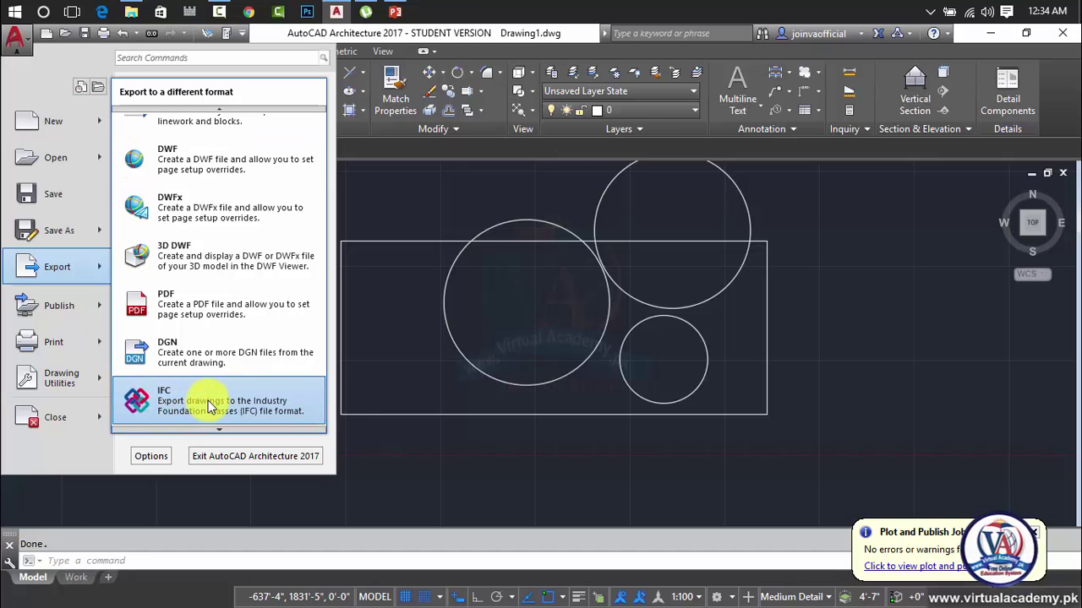
{"action": "scroll", "coordinate": [191, 409], "scroll_direction": "down", "scroll_amount": 1}
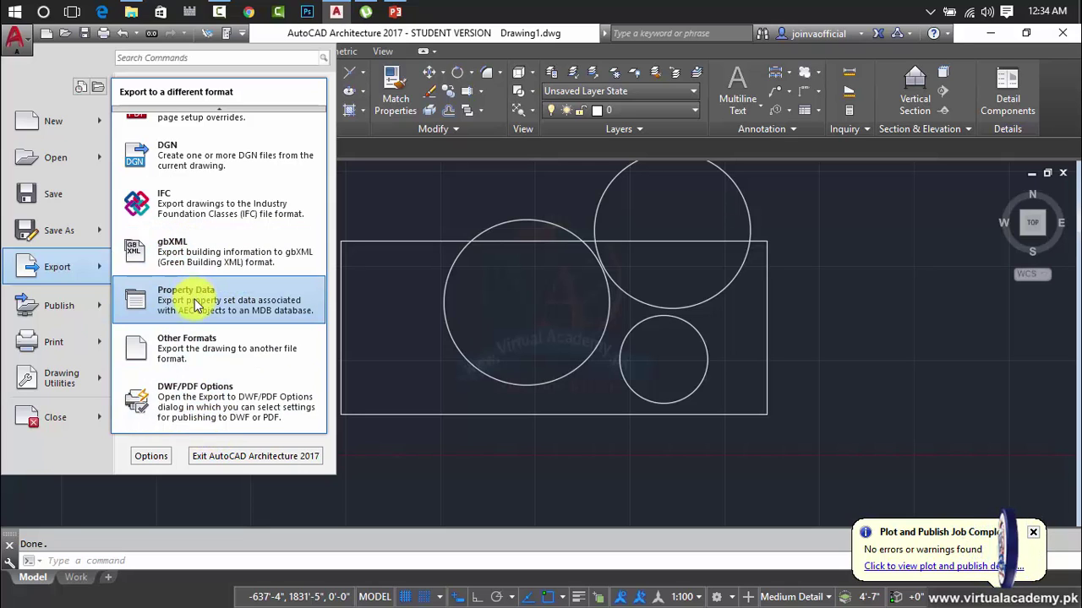
{"action": "left_click", "coordinate": [230, 306]}
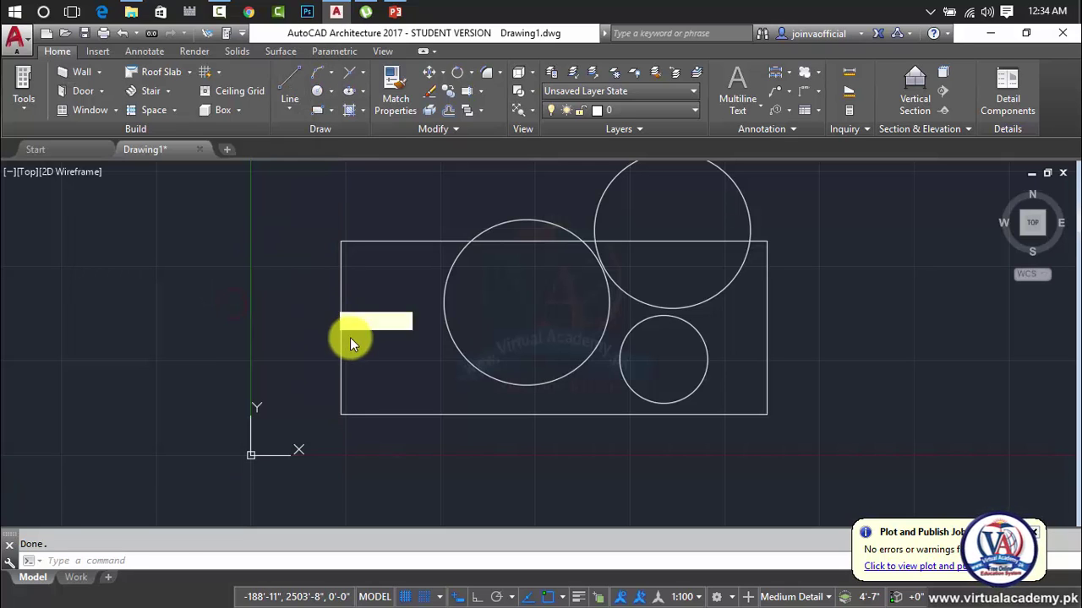
{"action": "left_click", "coordinate": [436, 244]}
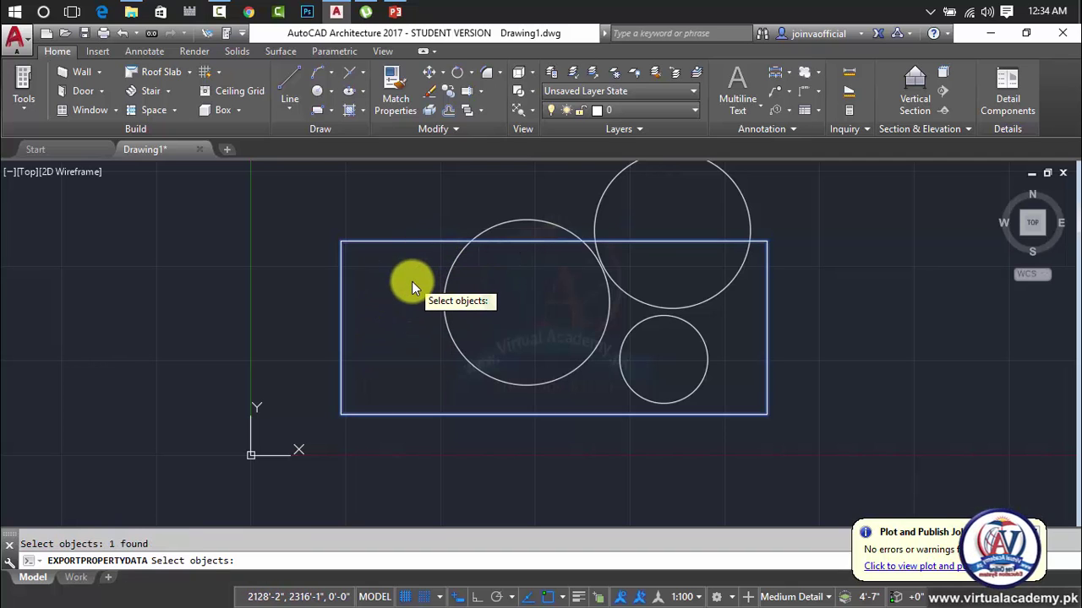
{"action": "key", "text": "Return"}
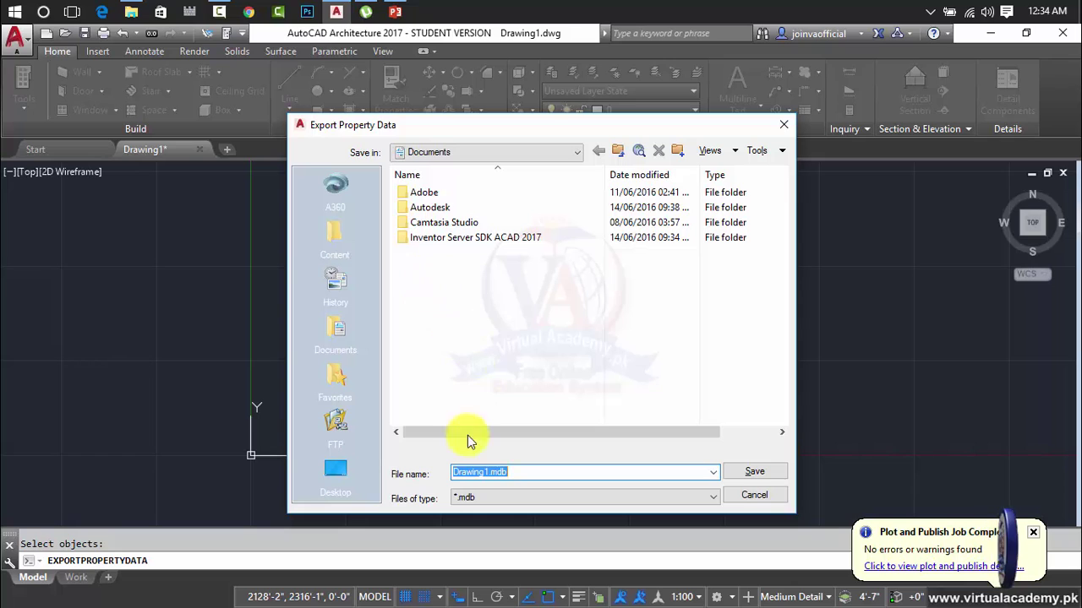
- Save the exported property data to the Desktop as Drawing1.mdb
{"action": "left_click", "coordinate": [473, 504]}
{"action": "left_click", "coordinate": [471, 513]}
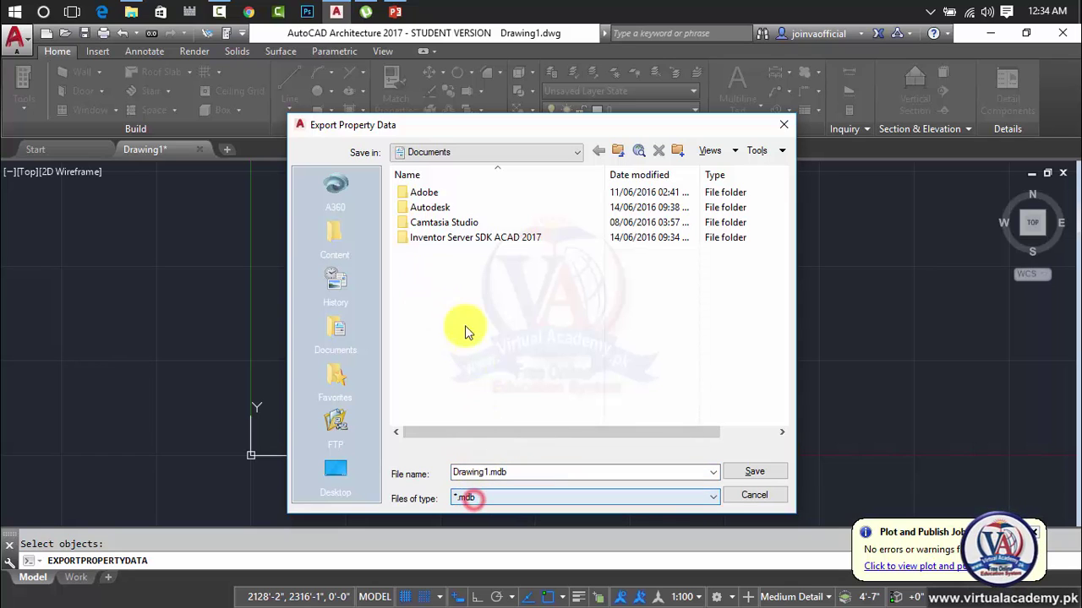
{"action": "left_click", "coordinate": [452, 314]}
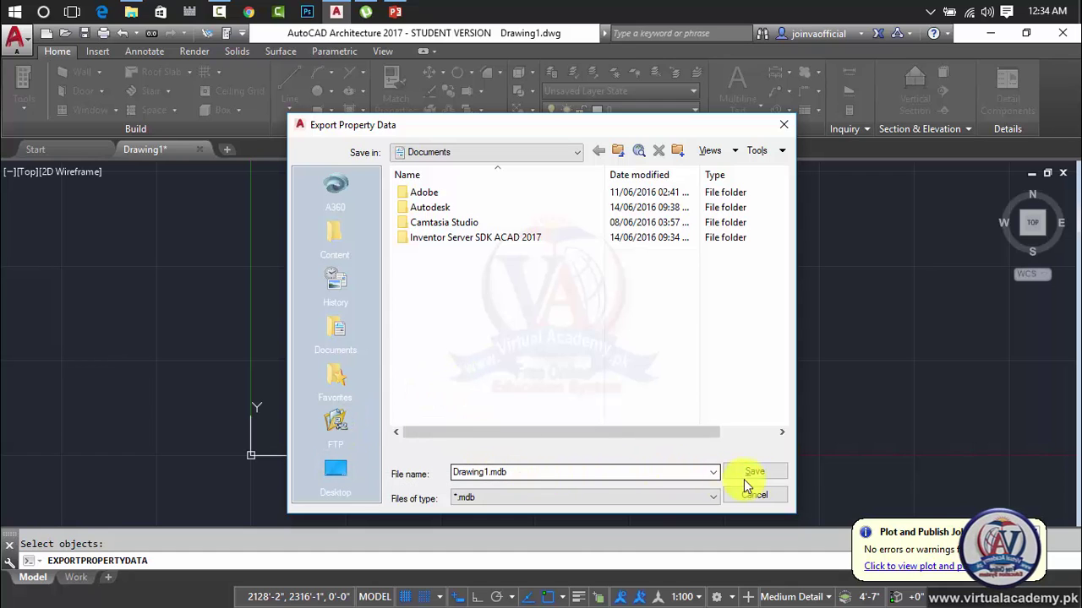
{"action": "left_click", "coordinate": [339, 471]}
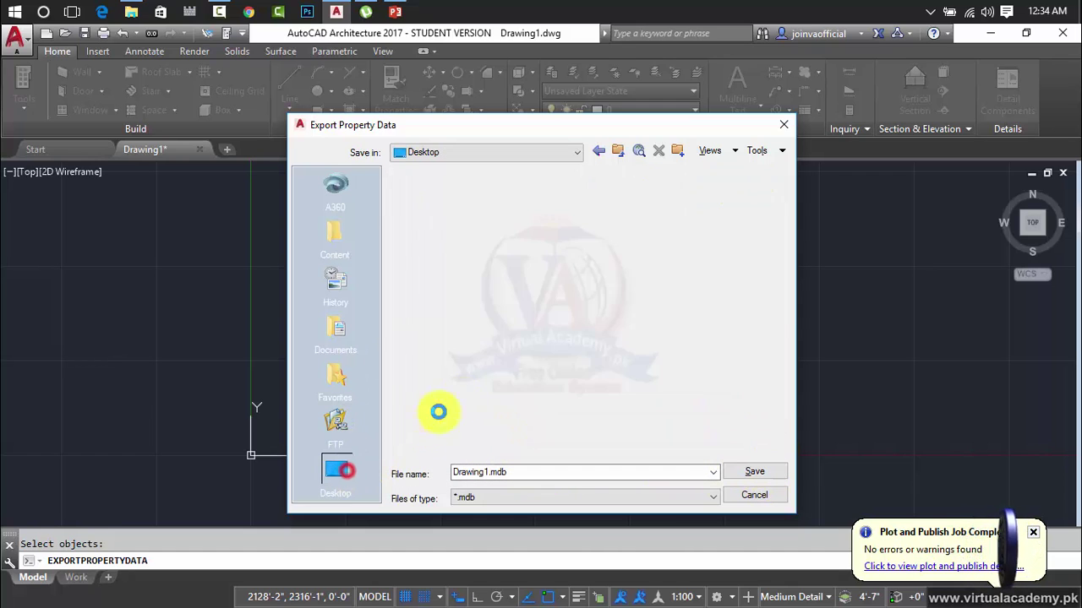
{"action": "left_click", "coordinate": [756, 473]}
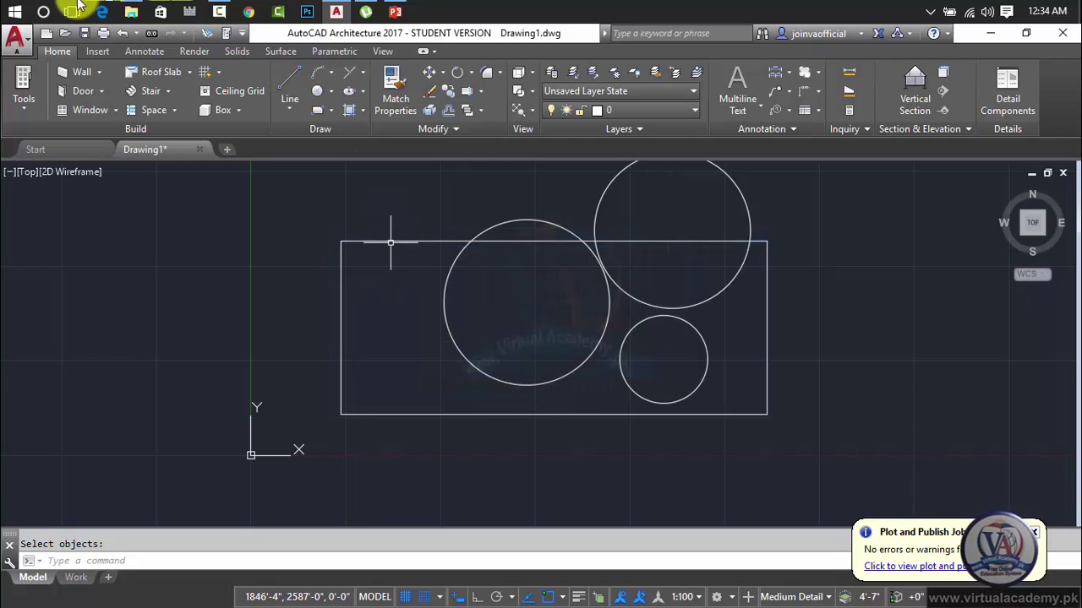
- Switch to File Explorer and open the exported Drawing1 database from the Desktop in Access
{"action": "left_click", "coordinate": [131, 11]}
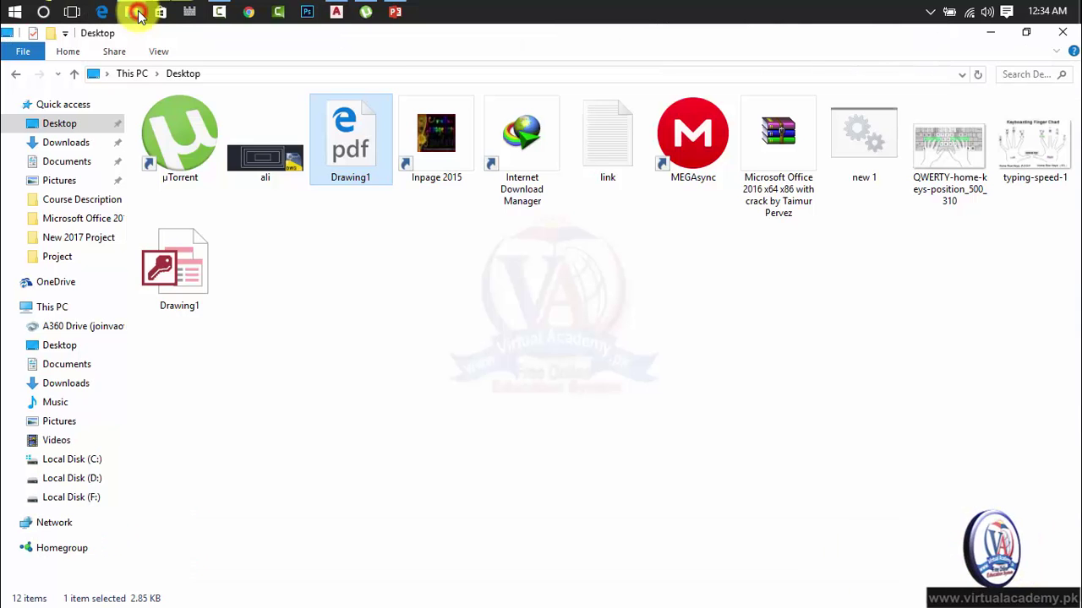
{"action": "left_click", "coordinate": [187, 281]}
{"action": "right_click", "coordinate": [190, 272]}
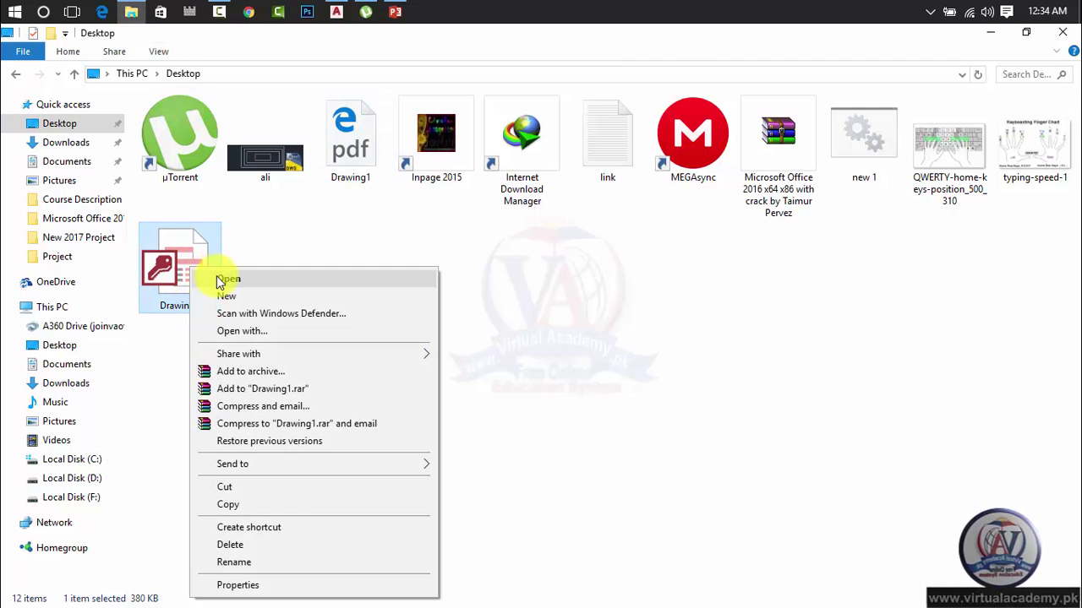
{"action": "left_click", "coordinate": [207, 281]}
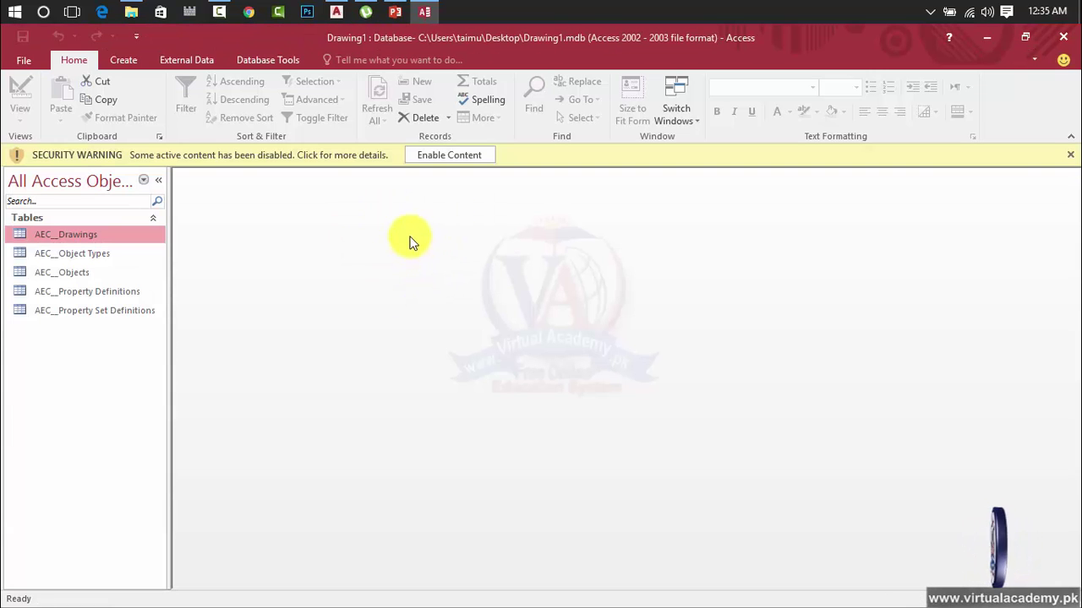
- Go through the database's table list and open the AEC__Property Definitions table
{"action": "left_click", "coordinate": [88, 252]}
{"action": "left_click", "coordinate": [85, 272]}
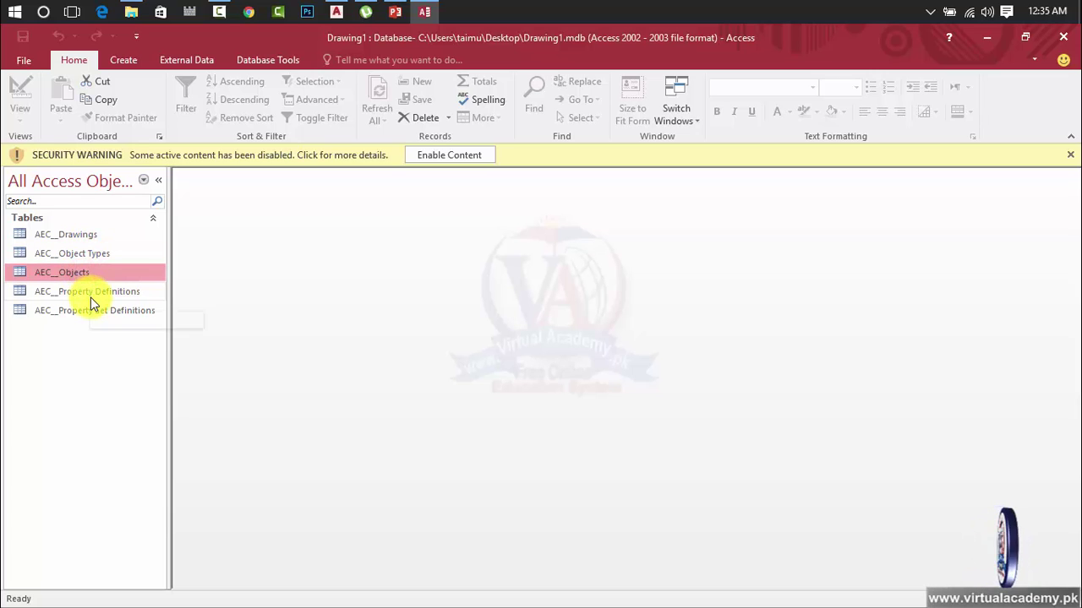
{"action": "left_click", "coordinate": [89, 291]}
{"action": "left_click", "coordinate": [99, 311]}
{"action": "left_click", "coordinate": [102, 296]}
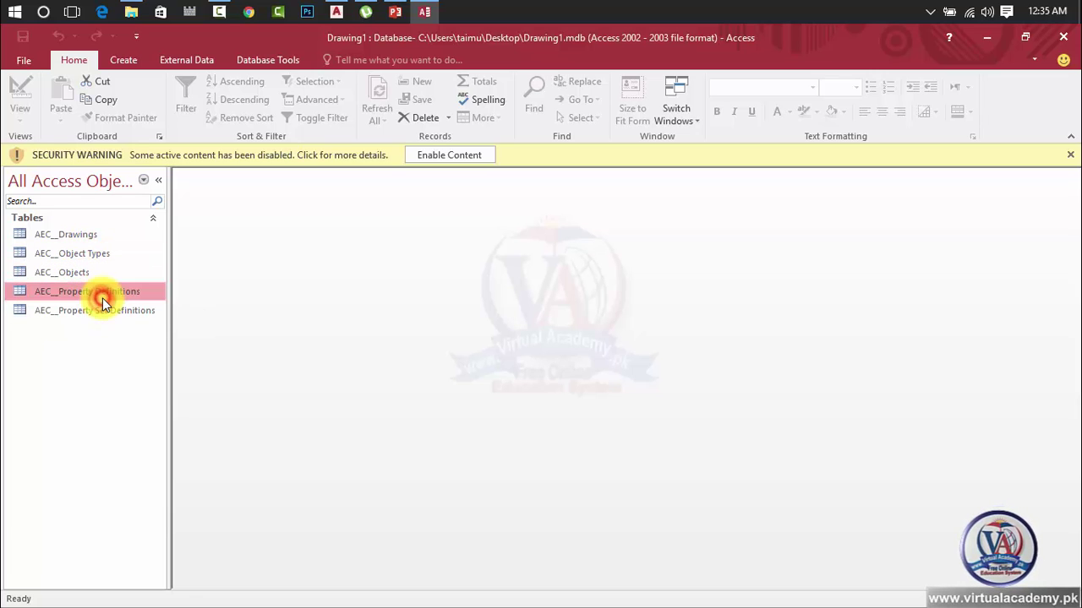
{"action": "double_click", "coordinate": [102, 300]}
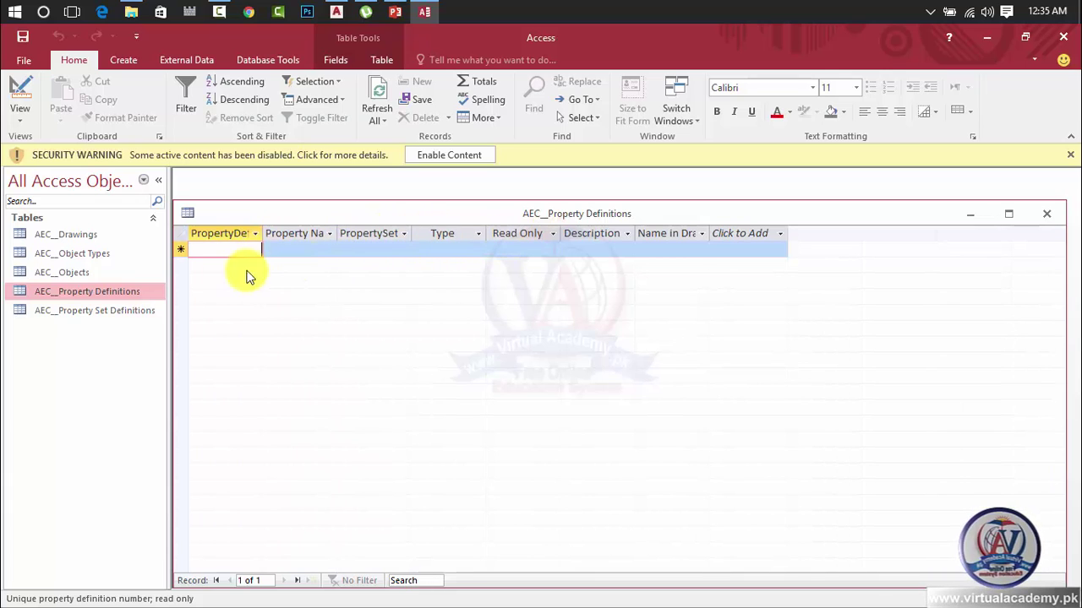
- View the AEC__Objects, AEC__Object Types, AEC__Drawings and AEC__Property Set Definitions tables, and close the database
{"action": "left_click", "coordinate": [68, 271]}
{"action": "double_click", "coordinate": [69, 270]}
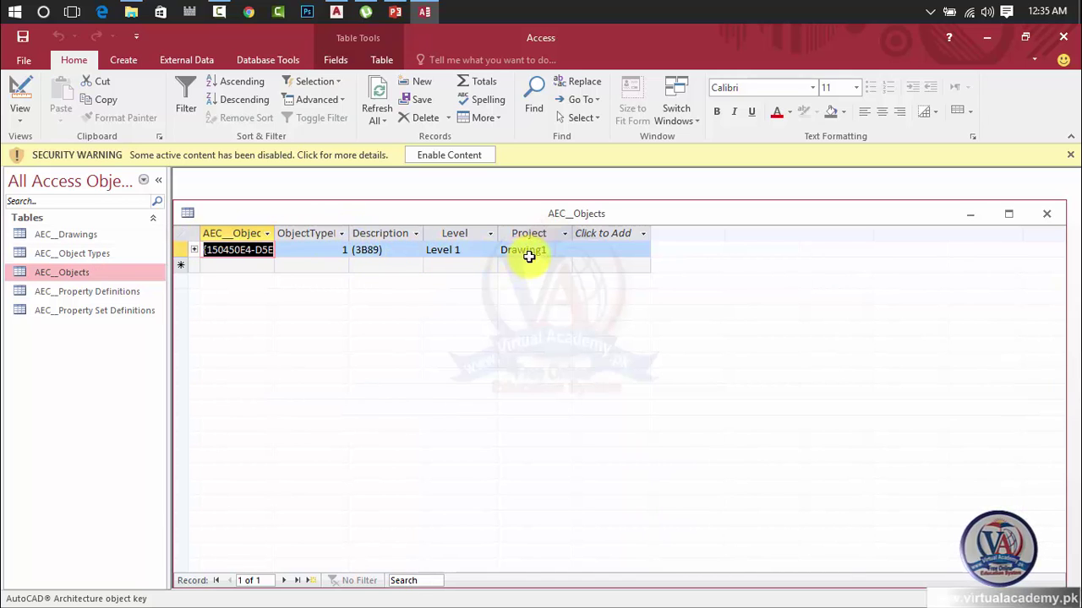
{"action": "double_click", "coordinate": [92, 253]}
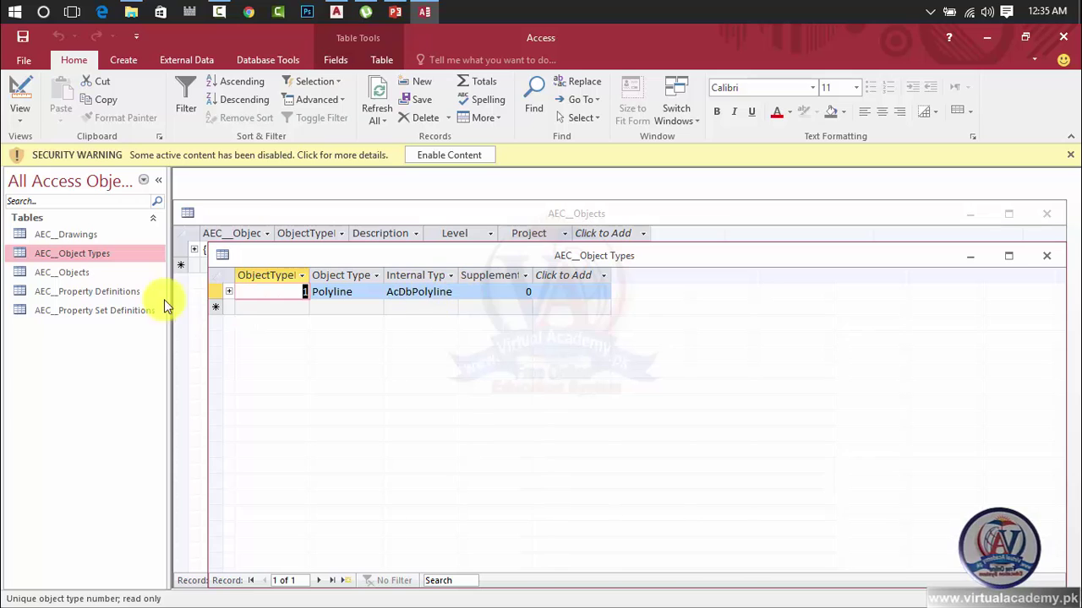
{"action": "left_click", "coordinate": [62, 237]}
{"action": "double_click", "coordinate": [62, 237]}
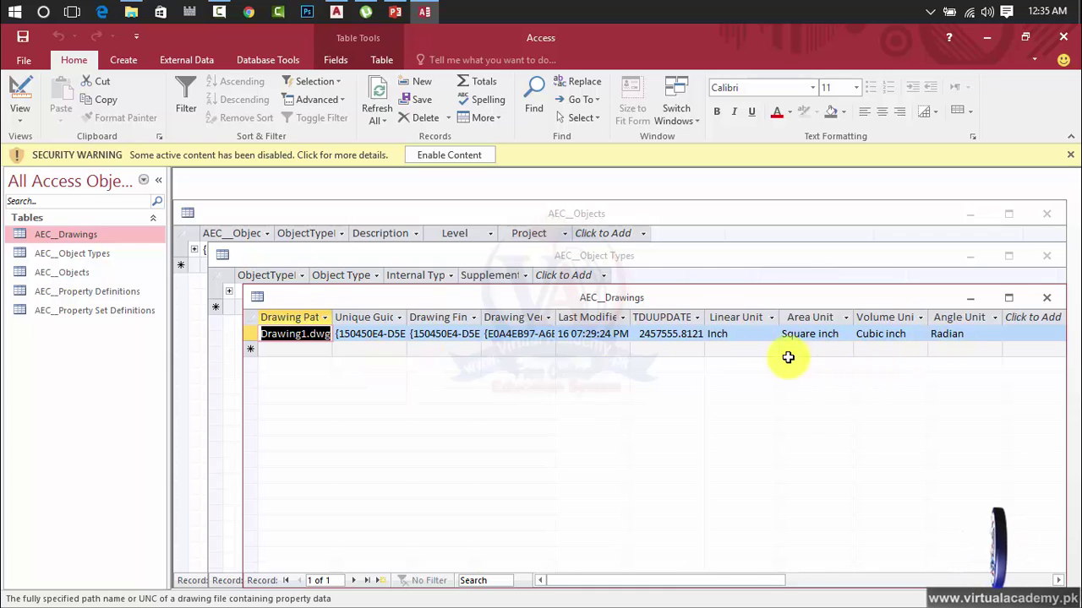
{"action": "double_click", "coordinate": [89, 310]}
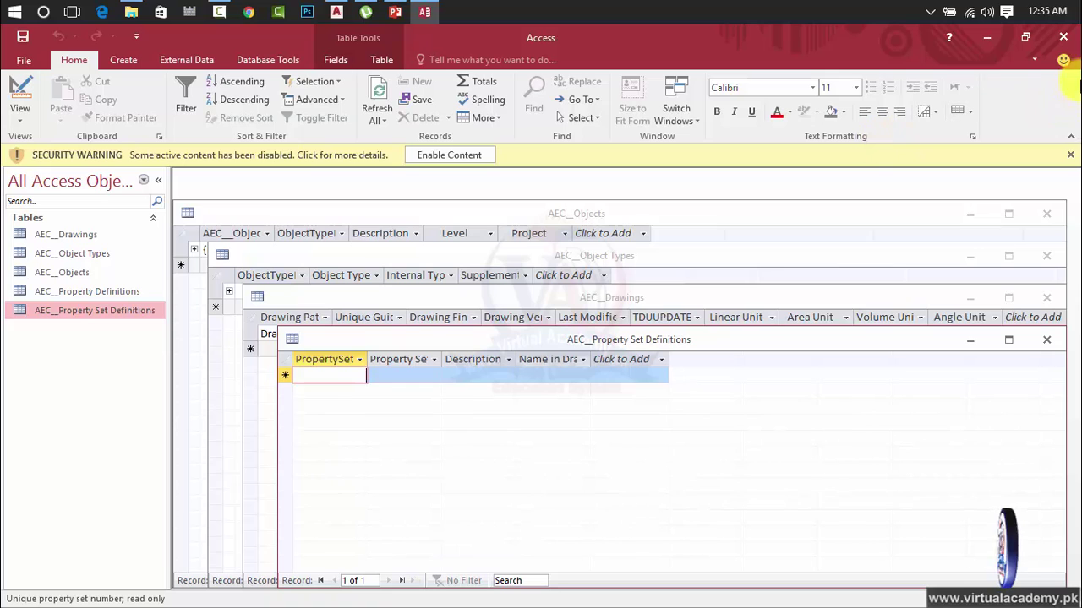
{"action": "left_click", "coordinate": [1063, 36]}
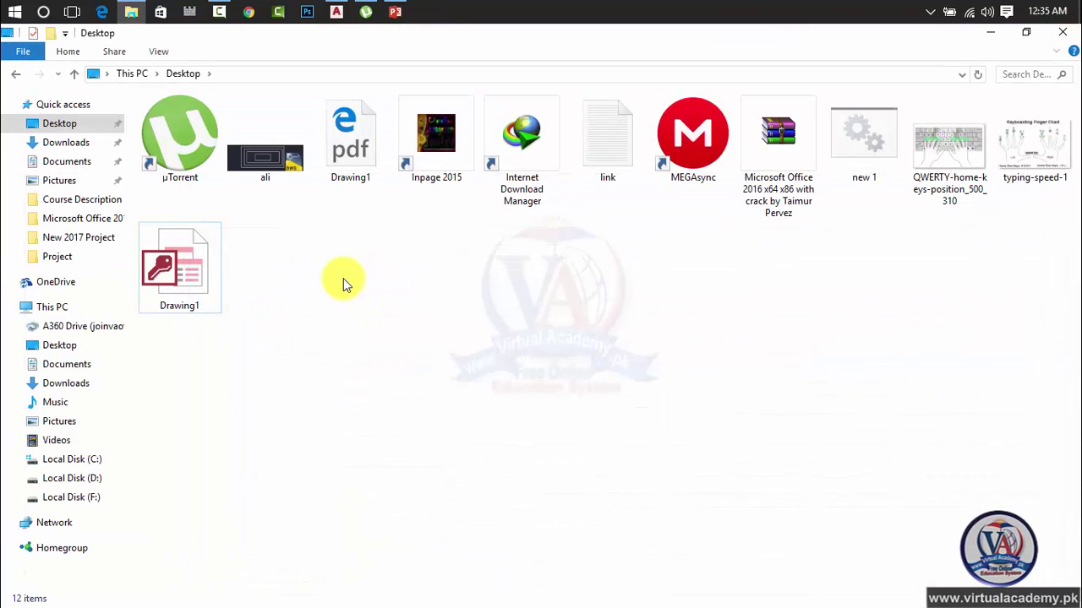
- Switch back to AutoCAD Architecture and start exporting Drawing1 to one of the other file formats
{"action": "right_click", "coordinate": [225, 281]}
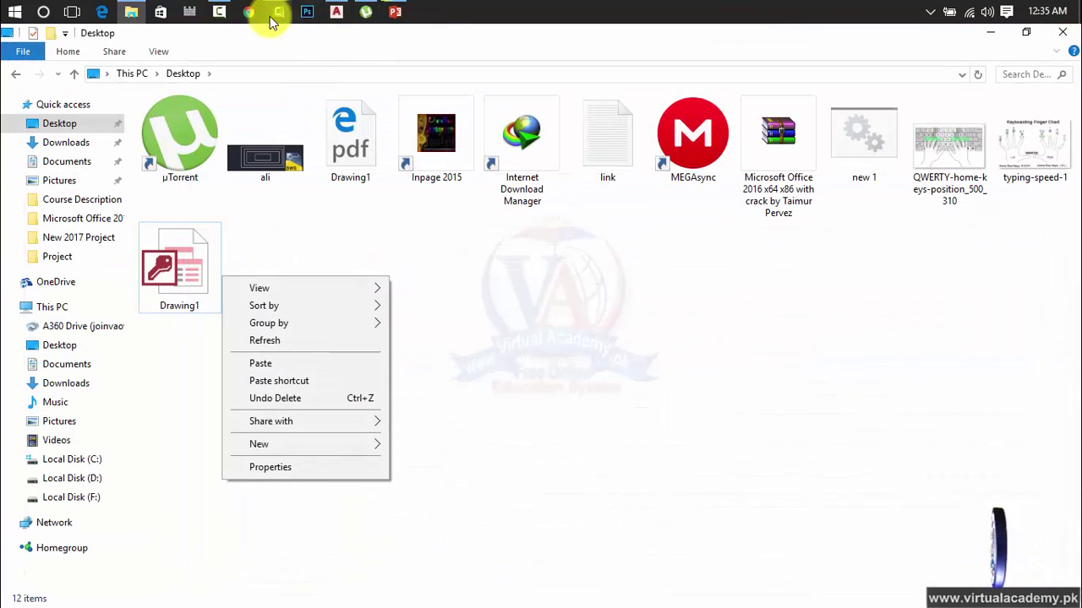
{"action": "left_click", "coordinate": [339, 12]}
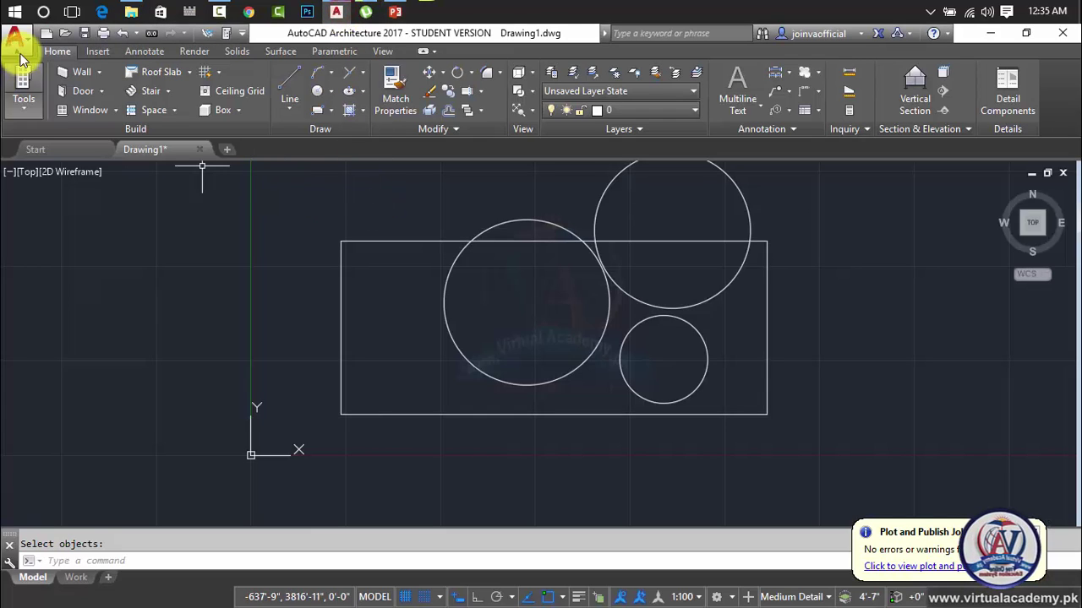
{"action": "left_click", "coordinate": [15, 38]}
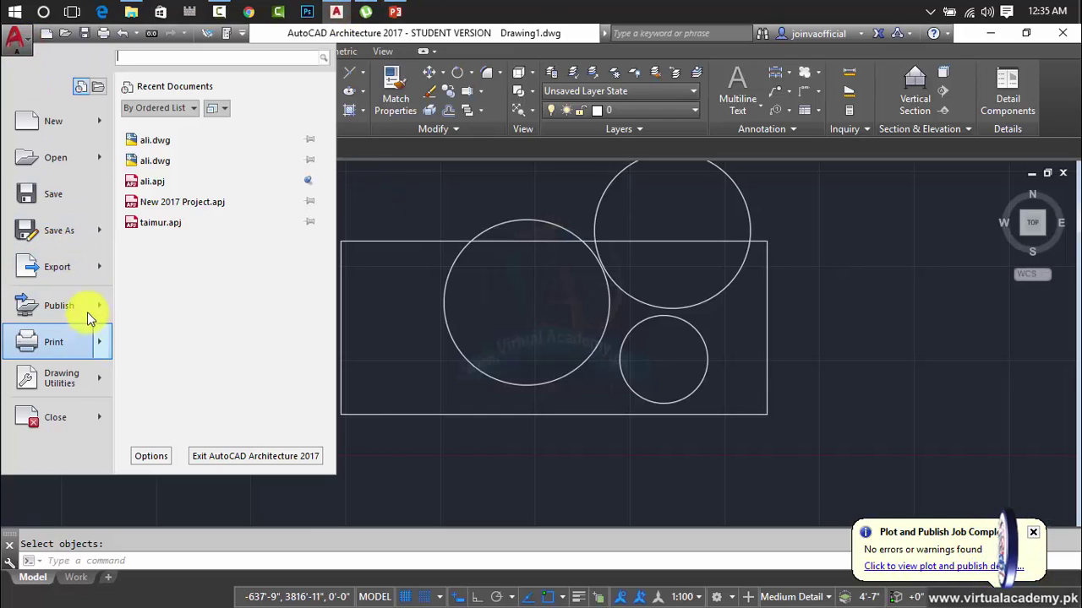
{"action": "mouse_move", "coordinate": [81, 278]}
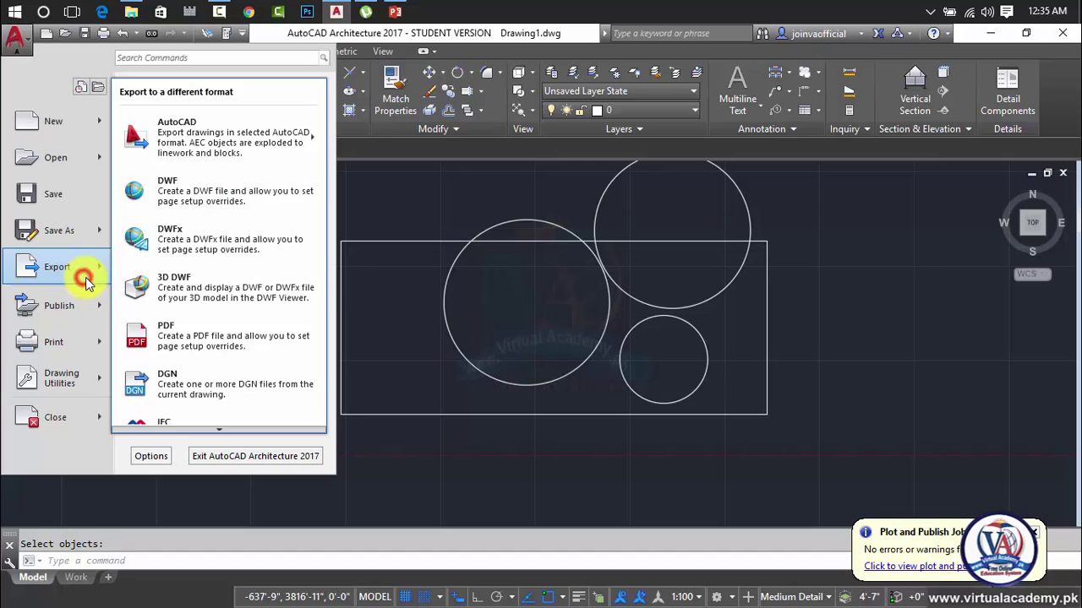
{"action": "left_click", "coordinate": [222, 433]}
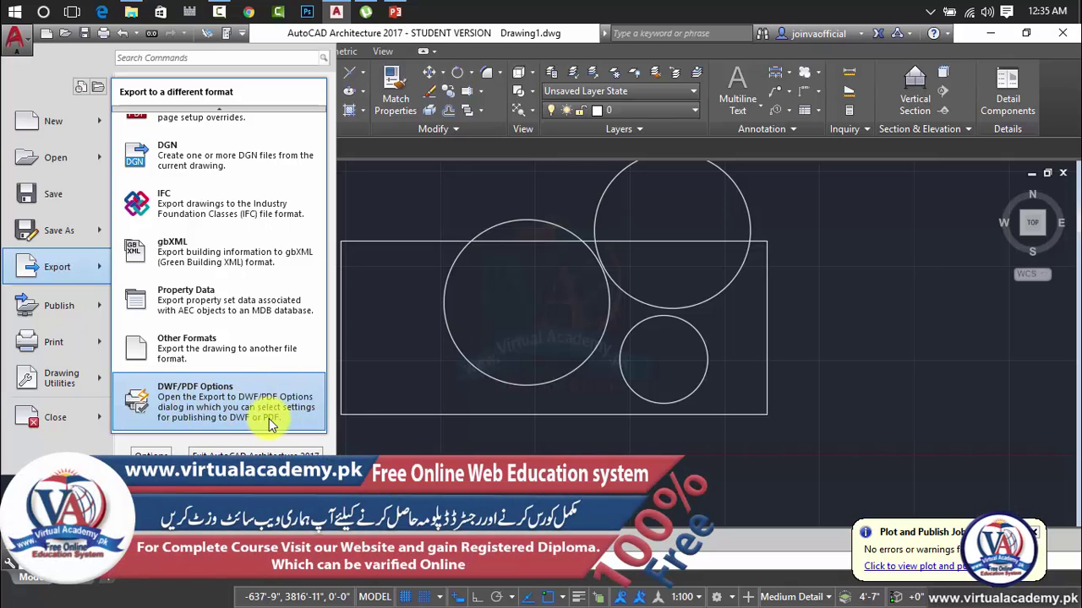
{"action": "left_click", "coordinate": [267, 354]}
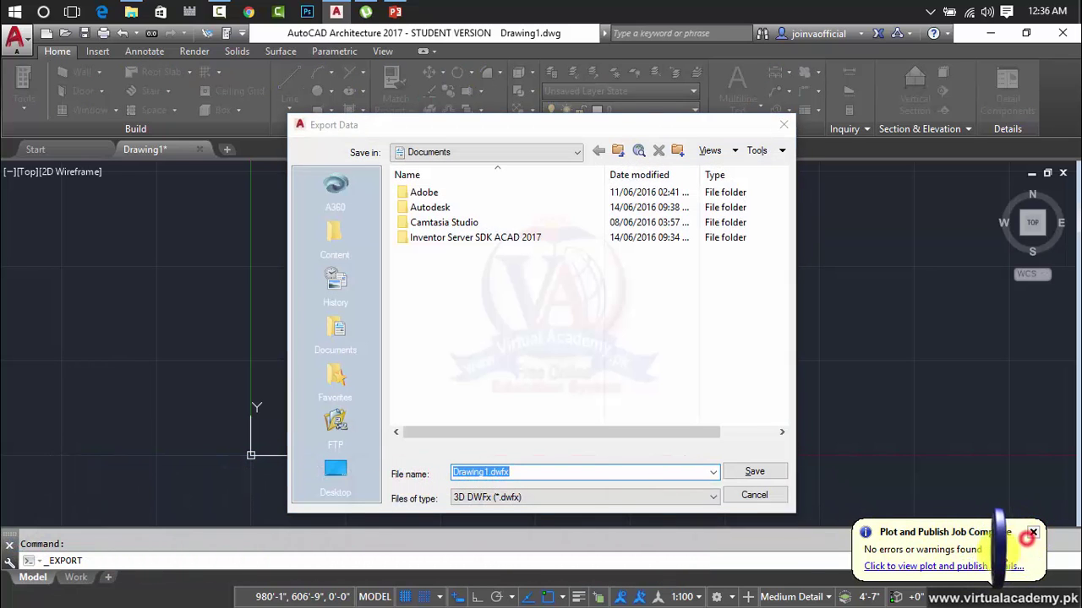
- Set the export type to Bitmap (*.bmp) and save it to the Desktop as Drawing1.bmp
{"action": "left_click", "coordinate": [513, 499]}
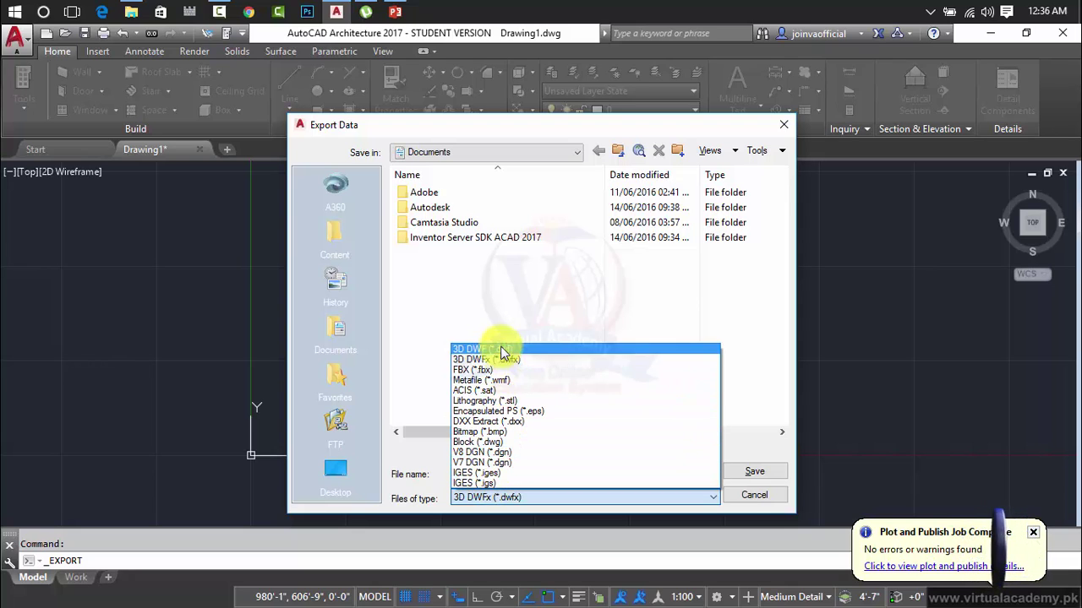
{"action": "left_click", "coordinate": [495, 433]}
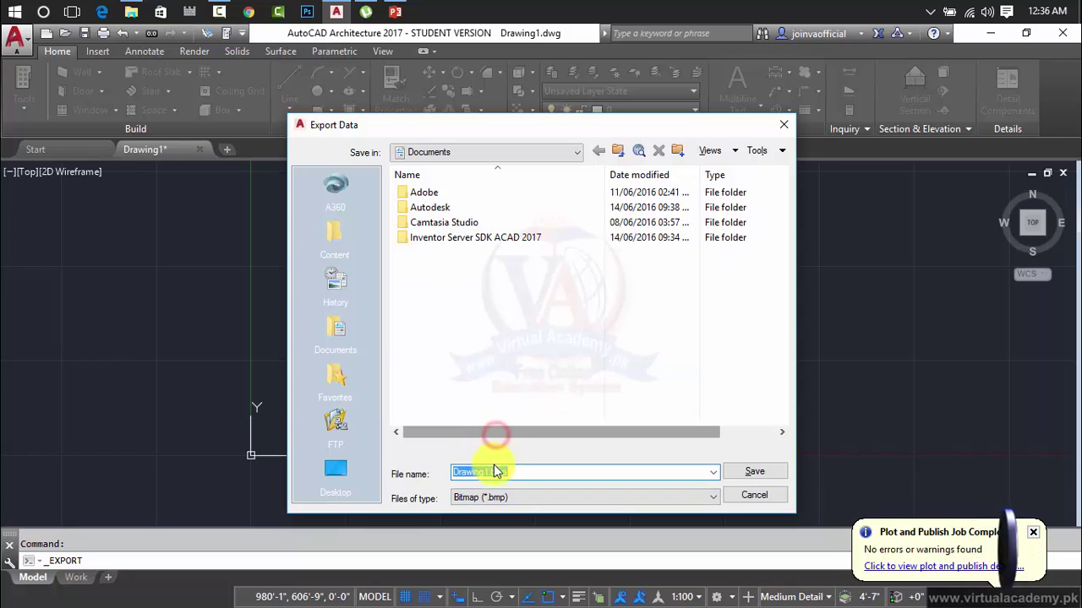
{"action": "left_click", "coordinate": [334, 461]}
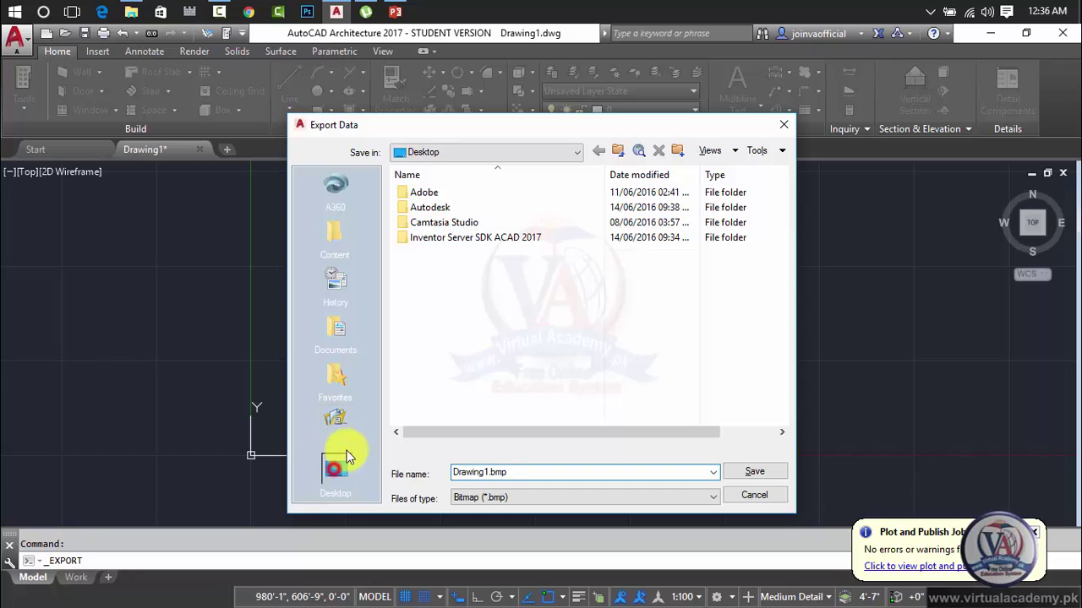
{"action": "left_click", "coordinate": [755, 472]}
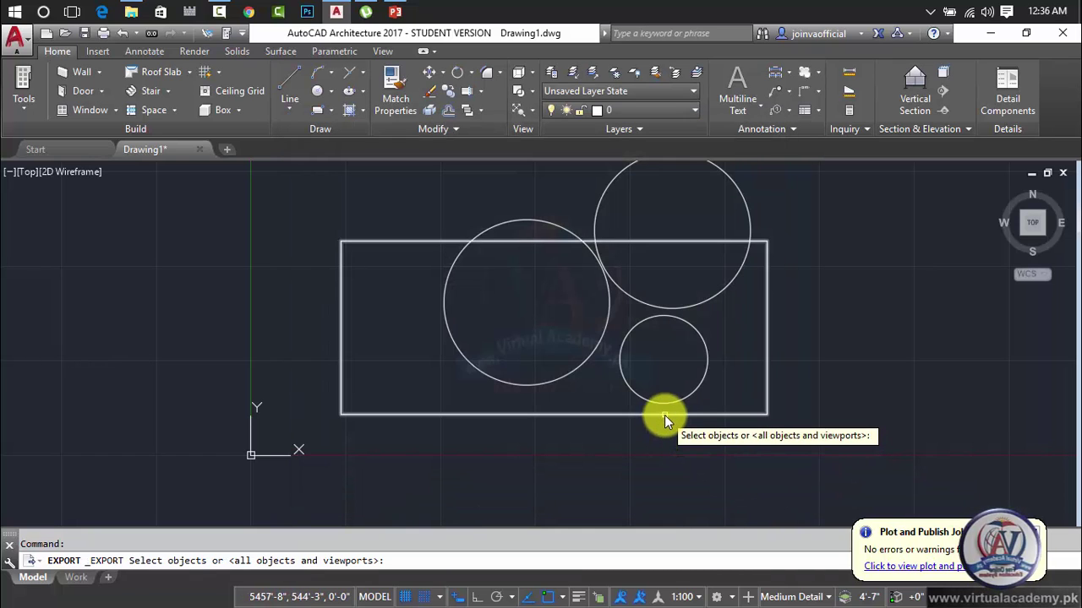
- Select the rectangle and the circles with a selection window as the objects to export, and complete the bitmap export
{"action": "left_click", "coordinate": [809, 195]}
{"action": "left_click_drag", "start_coordinate": [572, 384], "coordinate": [471, 454]}
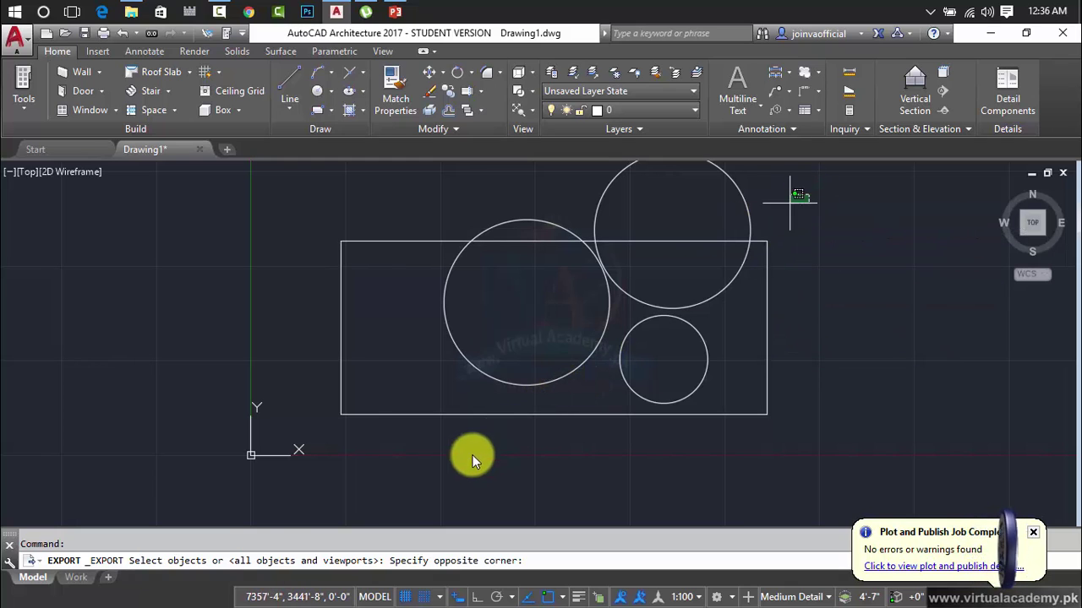
{"action": "left_click", "coordinate": [506, 383]}
{"action": "key", "text": "Return"}
{"action": "right_click", "coordinate": [631, 443]}
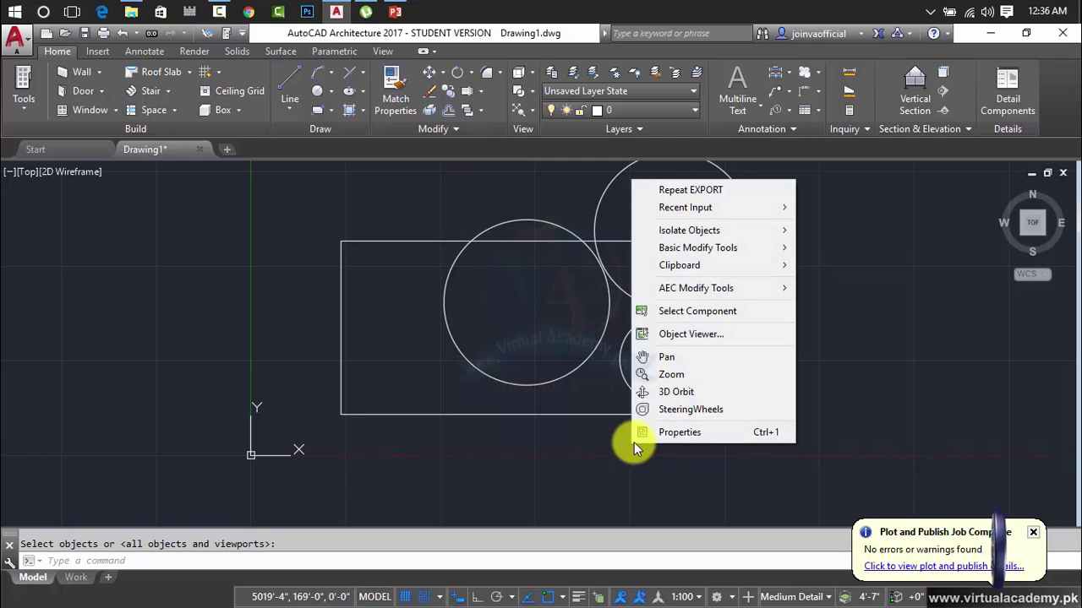
{"action": "mouse_move", "coordinate": [745, 267]}
{"action": "left_click", "coordinate": [824, 262]}
{"action": "left_click", "coordinate": [826, 225]}
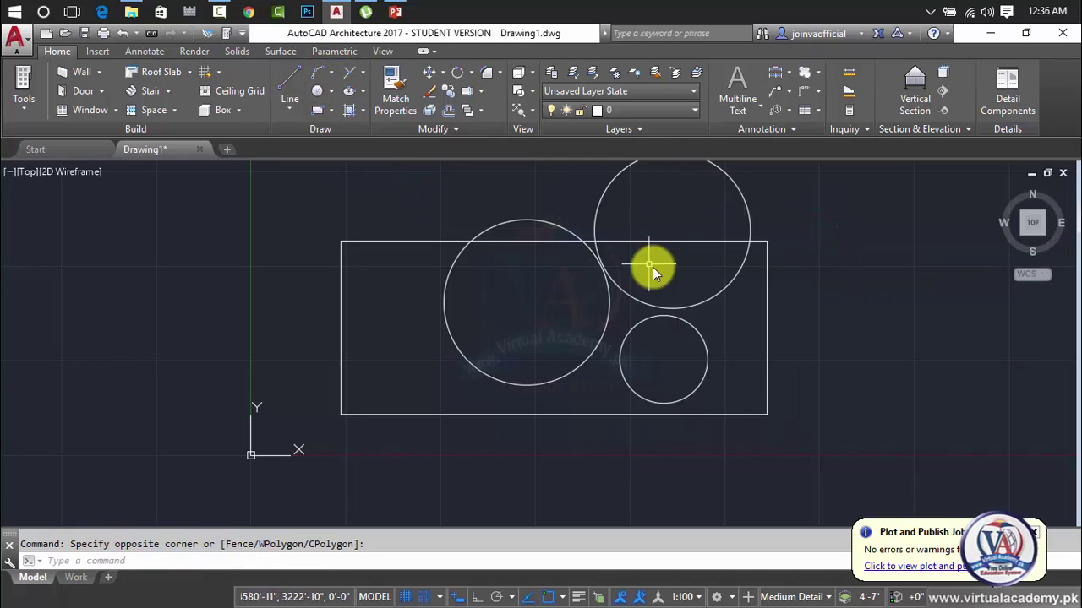
- Switch to File Explorer and check the file type in the properties of the exported Drawing1 image on the Desktop
{"action": "left_click", "coordinate": [131, 12]}
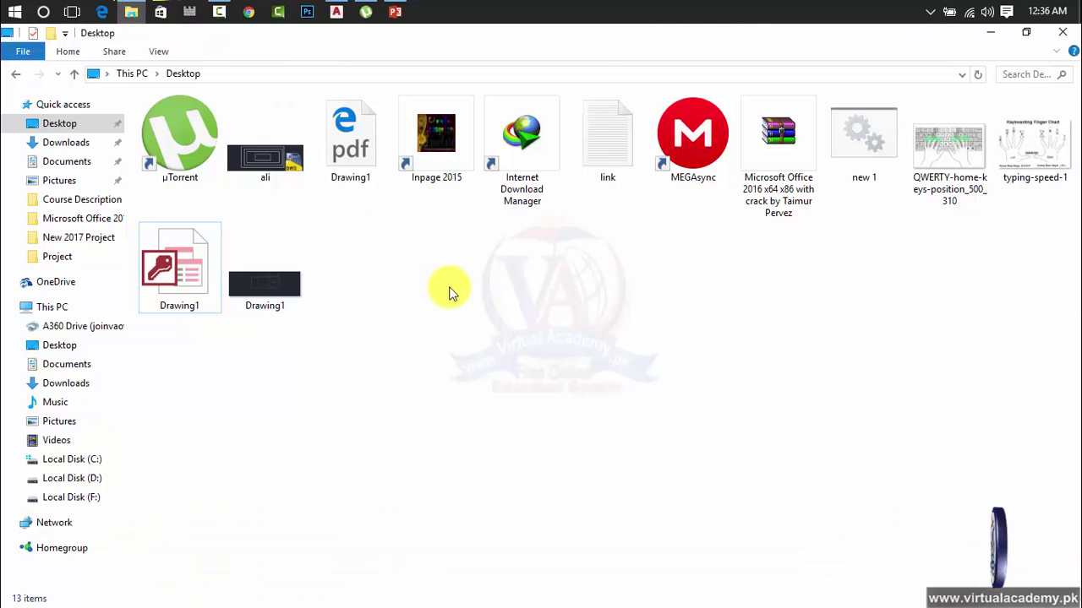
{"action": "left_click", "coordinate": [238, 302]}
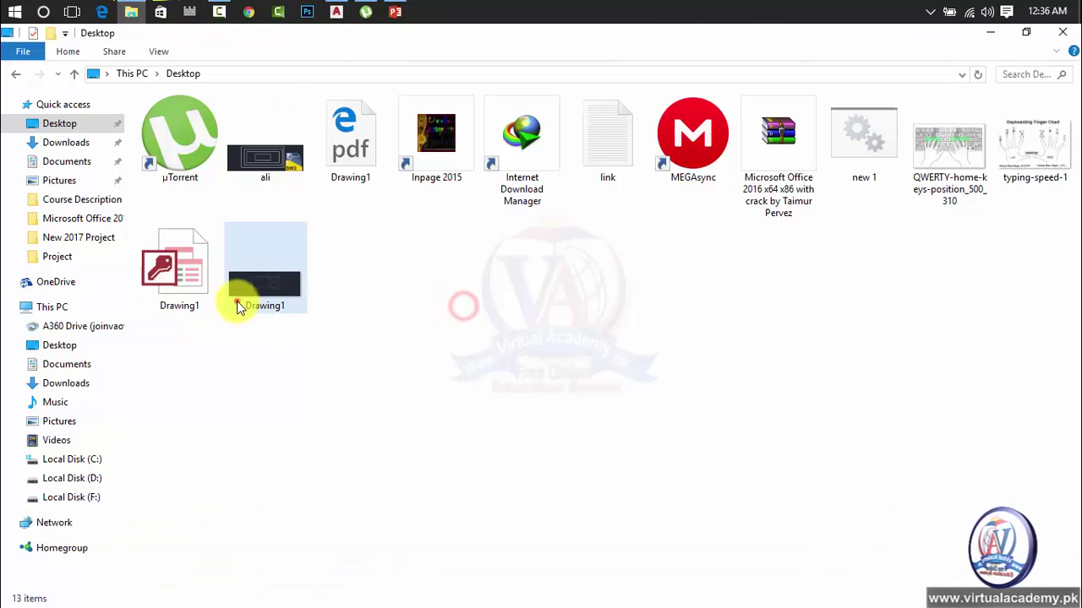
{"action": "right_click", "coordinate": [284, 304]}
{"action": "left_click", "coordinate": [352, 593]}
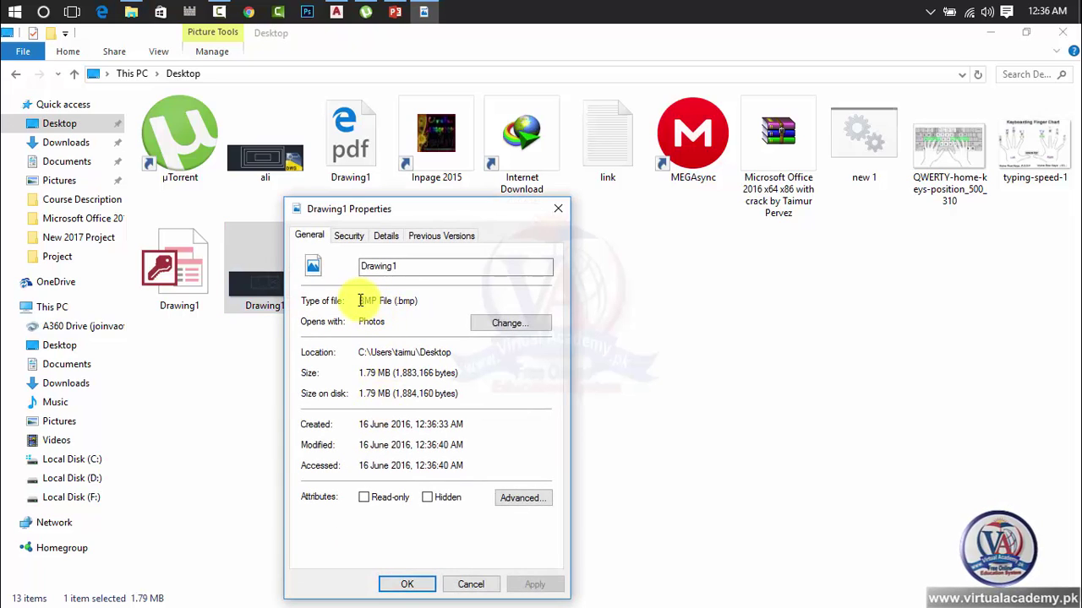
{"action": "left_click_drag", "start_coordinate": [359, 301], "coordinate": [420, 301]}
{"action": "left_click", "coordinate": [557, 208]}
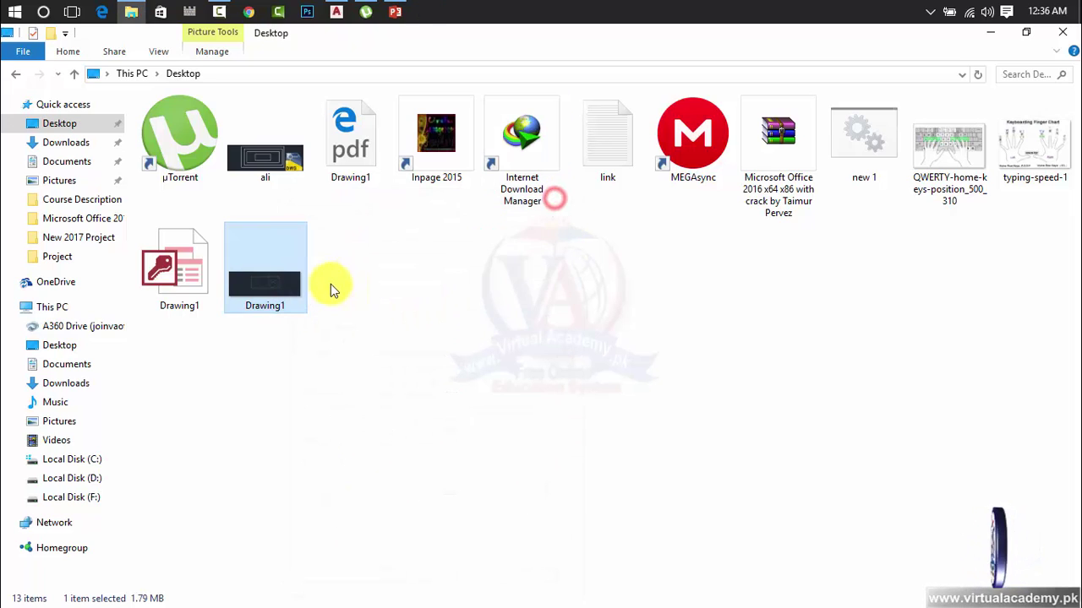
- Open the exported Drawing1 bitmap in Photos to view it, and close the viewer
{"action": "double_click", "coordinate": [288, 274]}
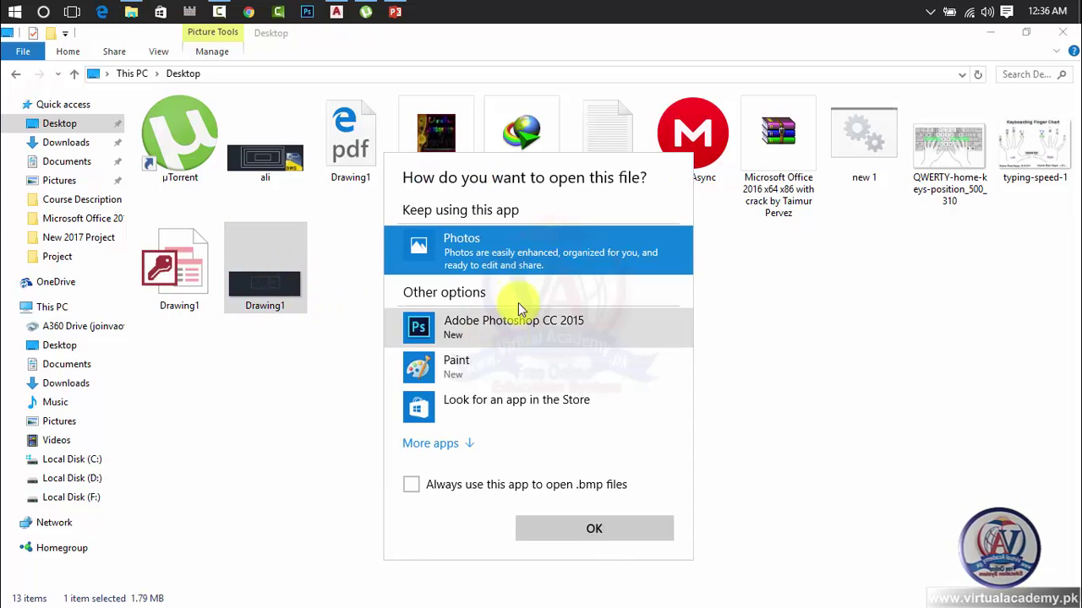
{"action": "left_click", "coordinate": [459, 247]}
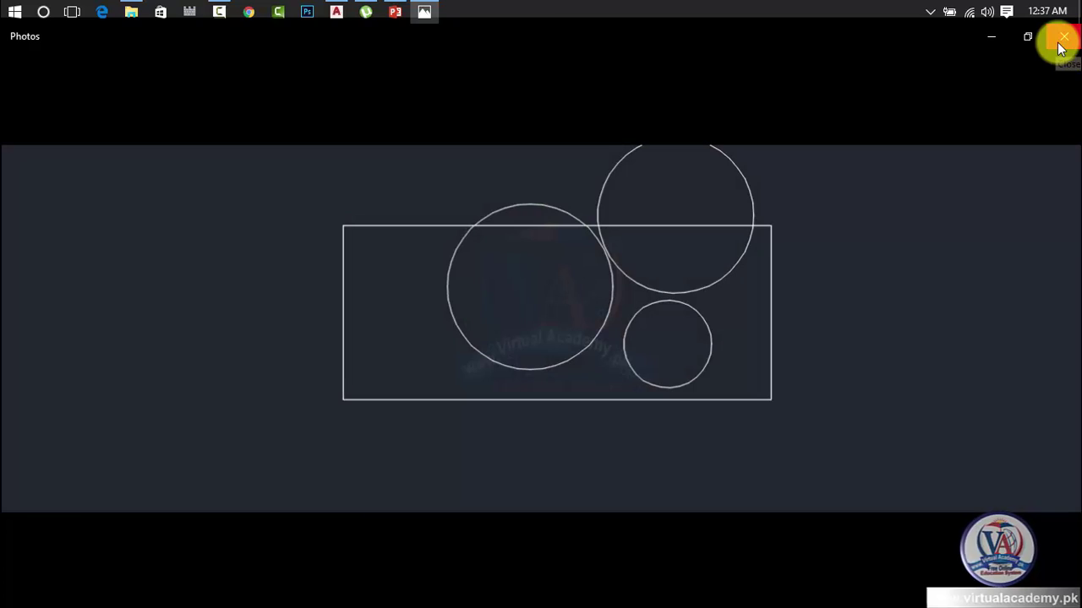
{"action": "left_click", "coordinate": [1060, 41]}
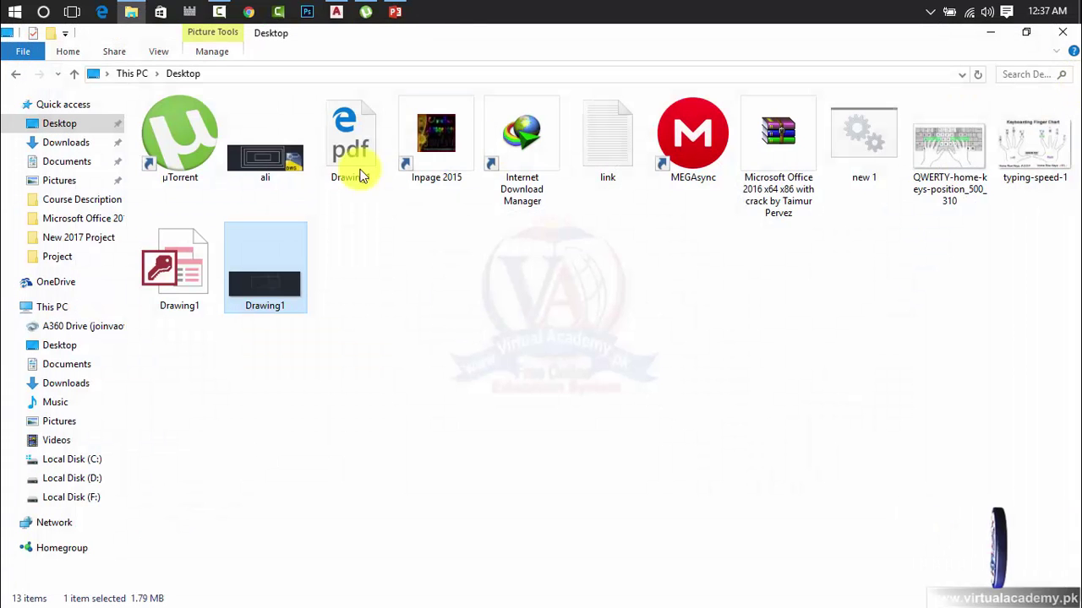
- Switch back to AutoCAD Architecture and try to package the current sheet set files with the Archive publishing option
{"action": "left_click", "coordinate": [133, 12]}
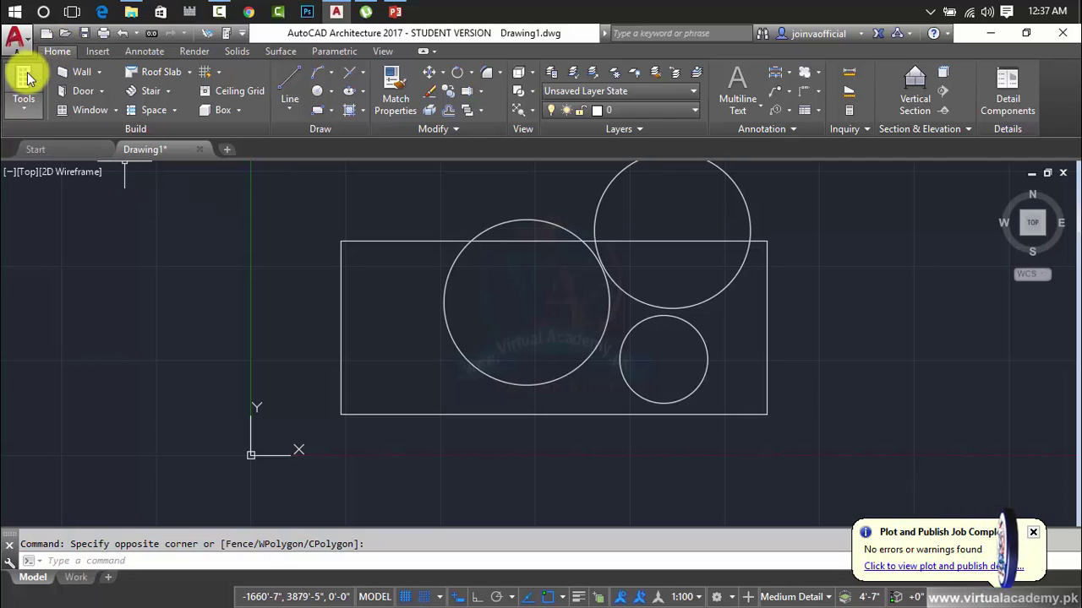
{"action": "left_click", "coordinate": [19, 42]}
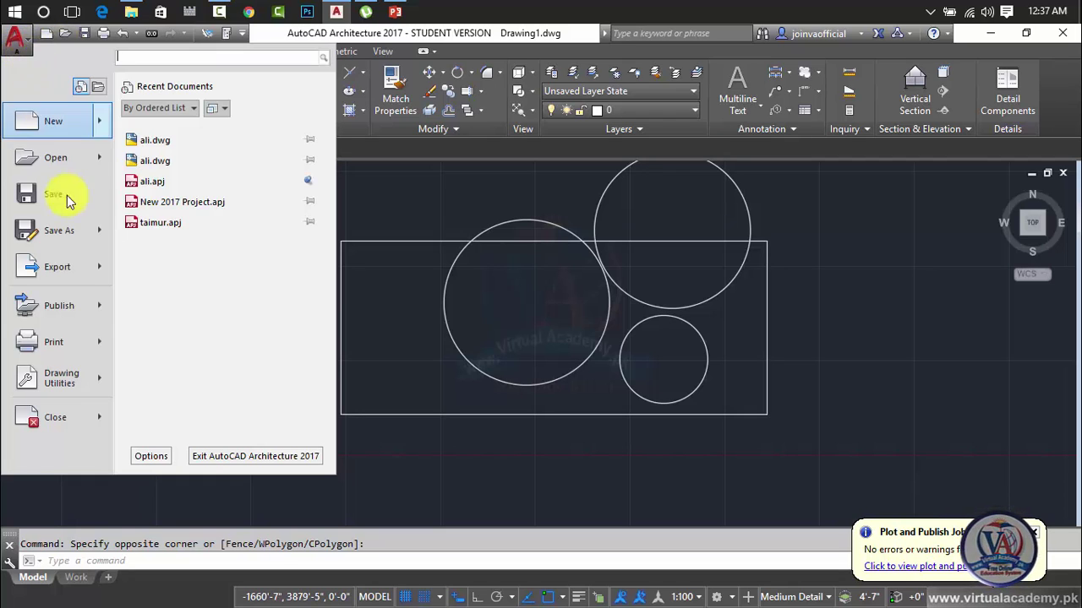
{"action": "left_click", "coordinate": [68, 269]}
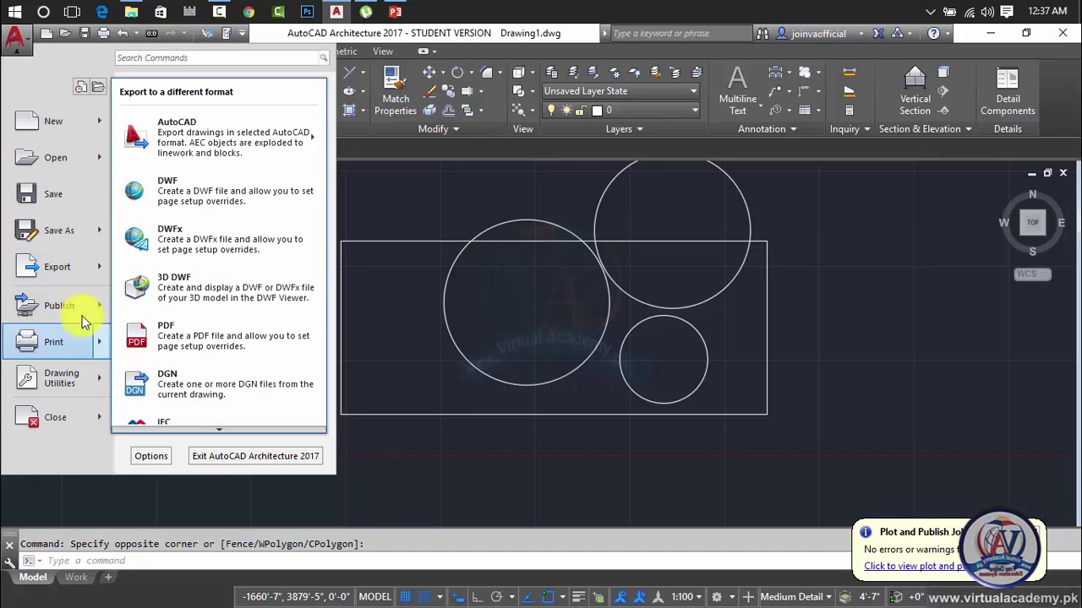
{"action": "mouse_move", "coordinate": [89, 302]}
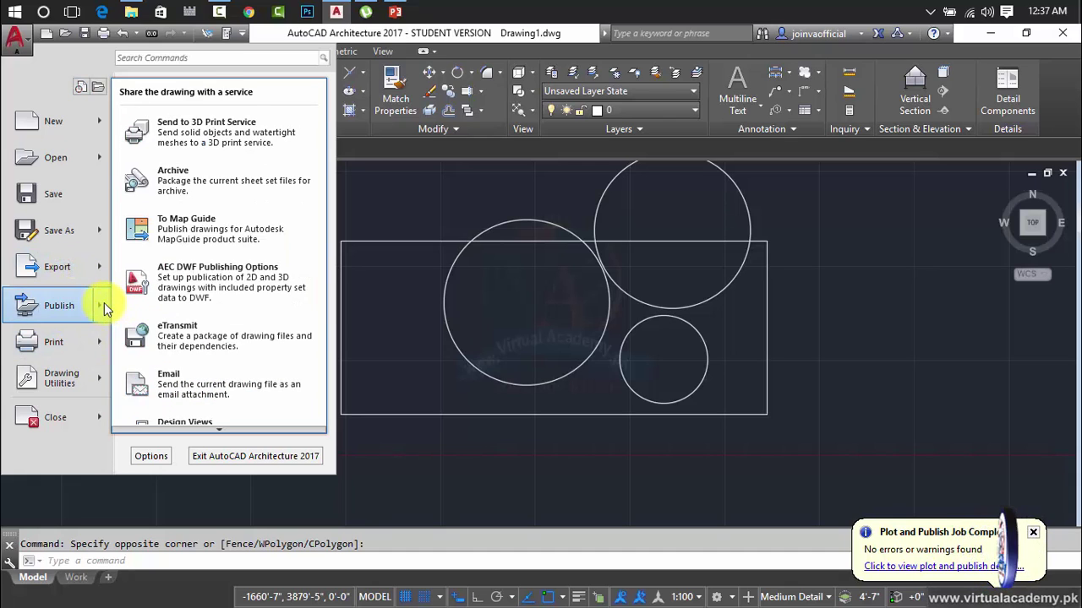
{"action": "left_click", "coordinate": [251, 186]}
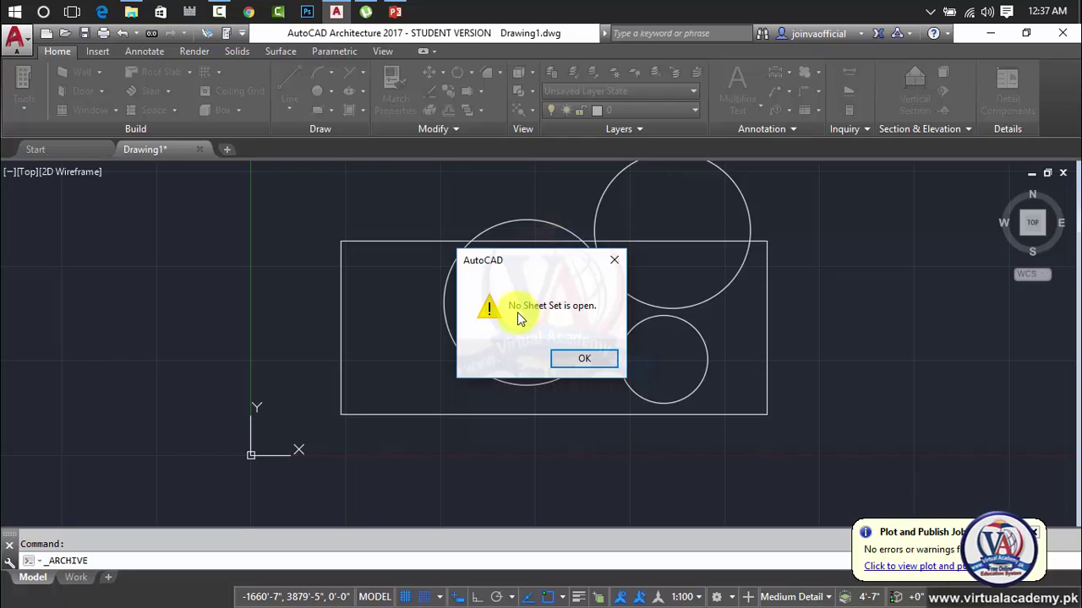
{"action": "left_click", "coordinate": [611, 264]}
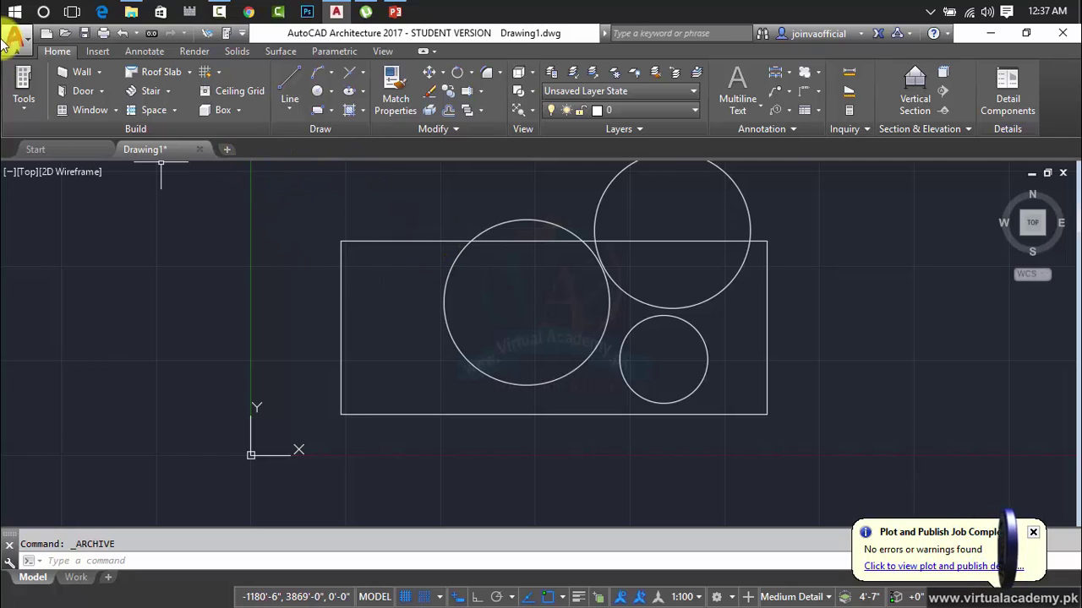
- Try to publish the drawing's Design Views for online sharing
{"action": "left_click", "coordinate": [28, 42]}
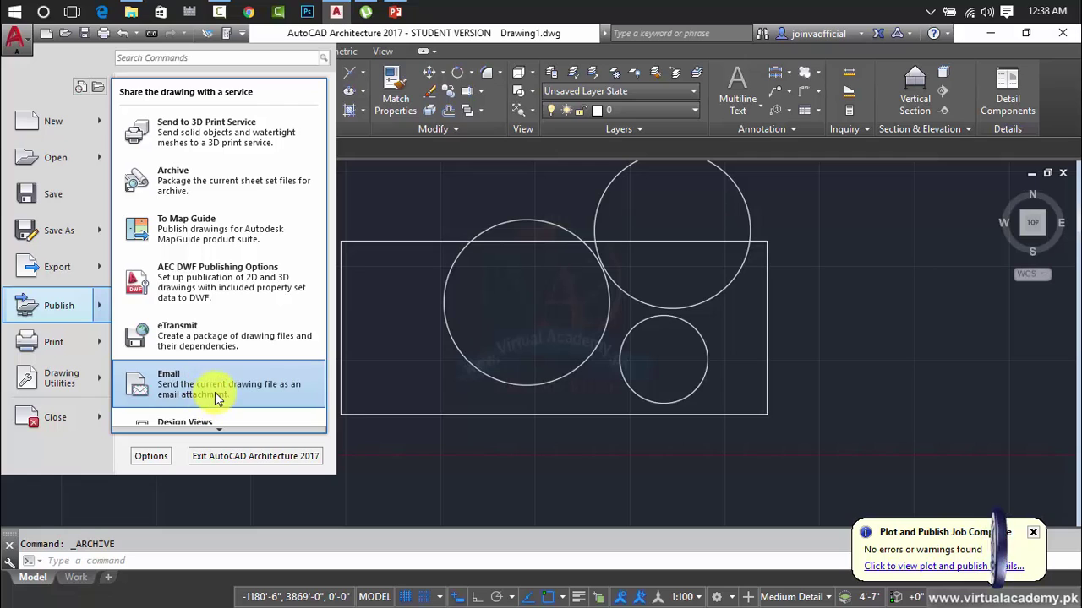
{"action": "left_click", "coordinate": [217, 432]}
{"action": "left_click", "coordinate": [217, 433]}
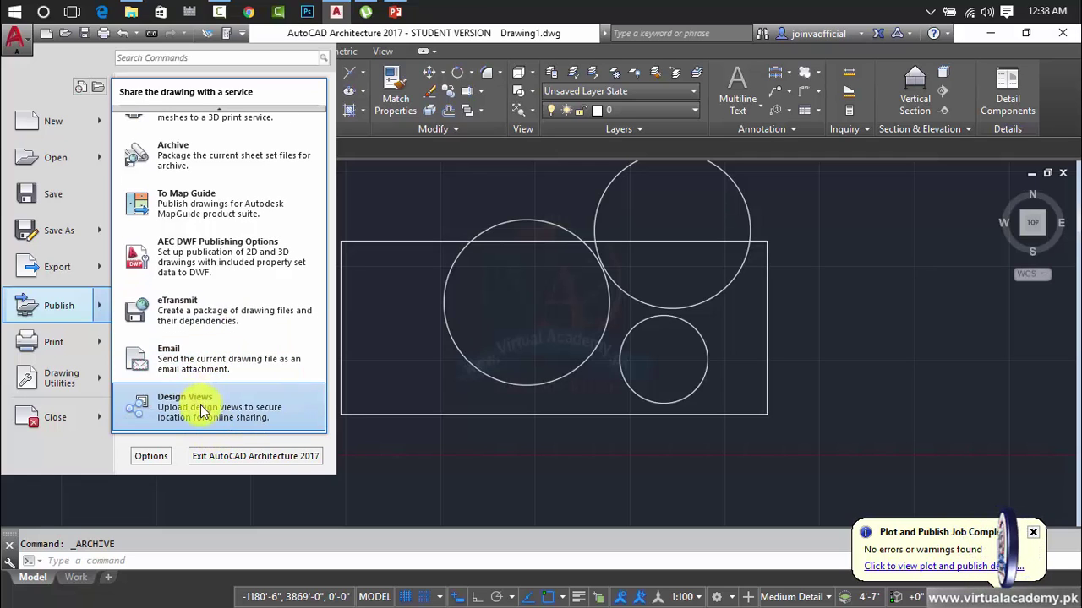
{"action": "left_click", "coordinate": [252, 409]}
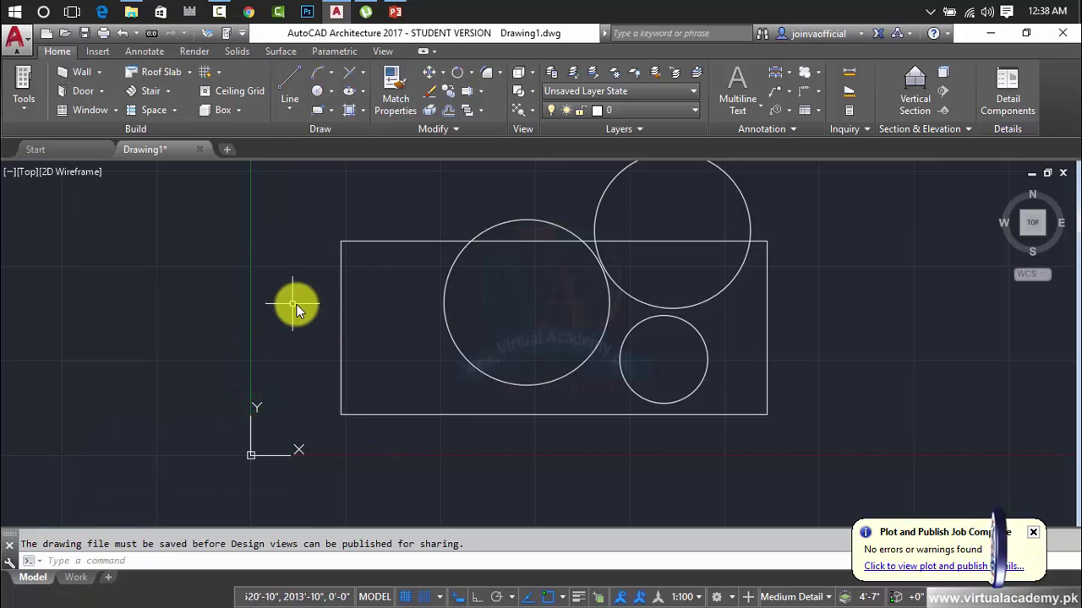
{"action": "left_click", "coordinate": [23, 46]}
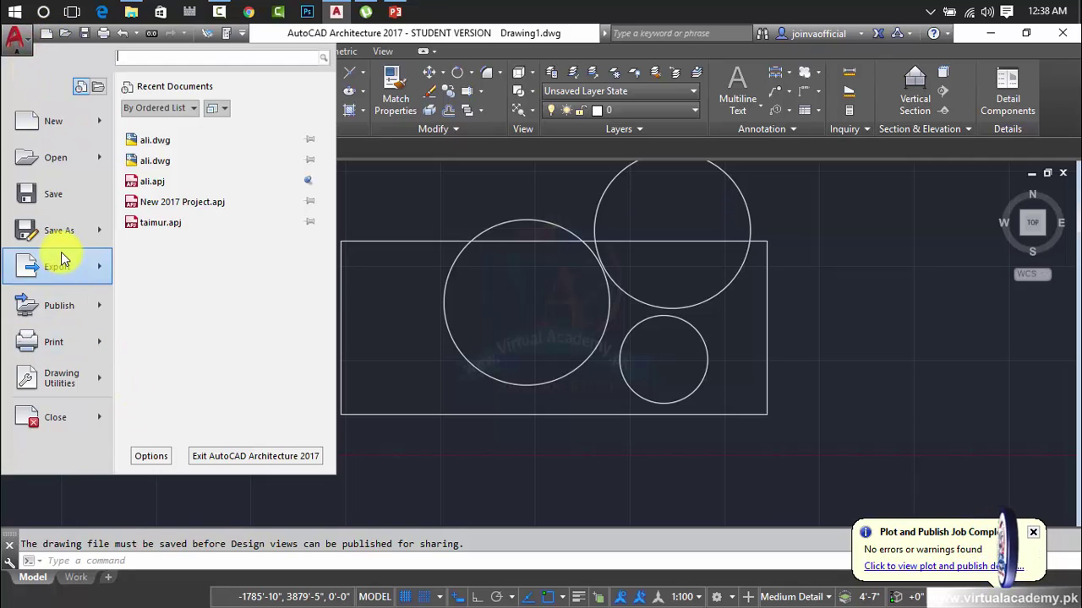
{"action": "mouse_move", "coordinate": [75, 268]}
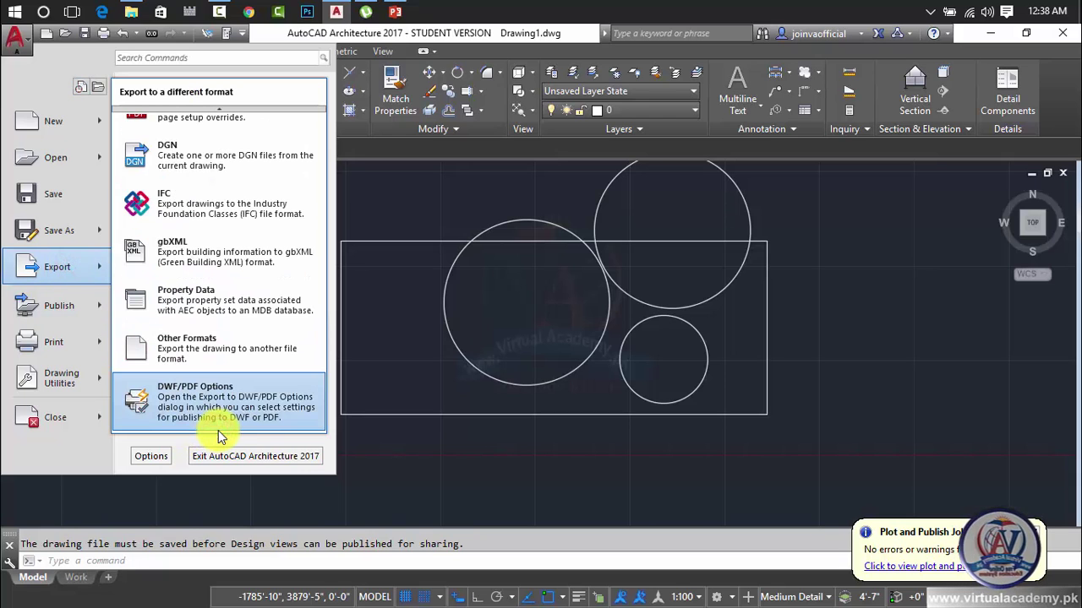
{"action": "left_click", "coordinate": [194, 304]}
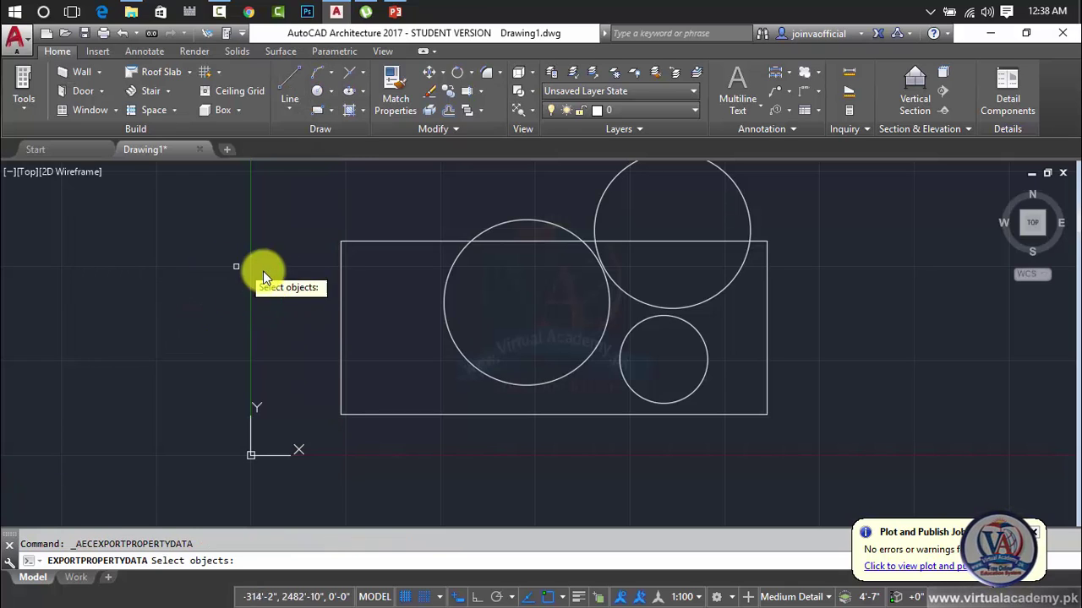
{"action": "left_click", "coordinate": [436, 244]}
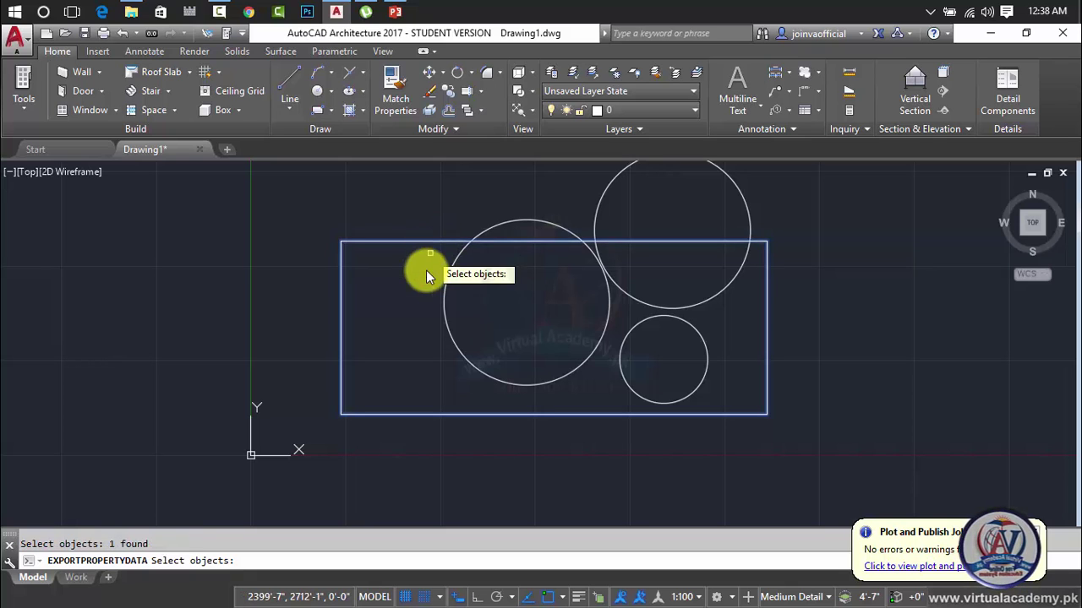
{"action": "key", "text": "Return"}
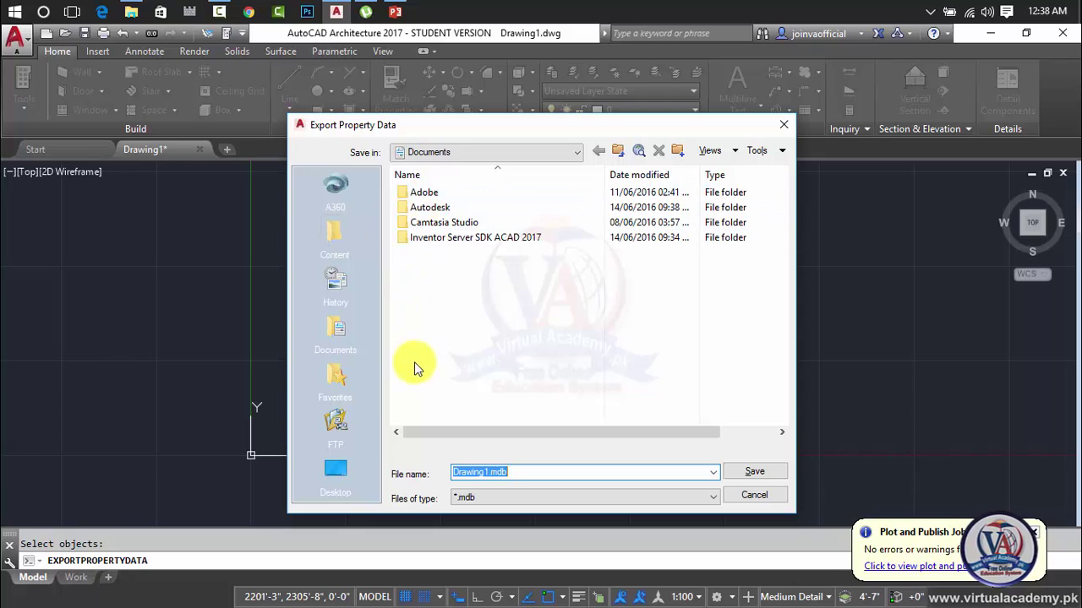
{"action": "left_click", "coordinate": [782, 125]}
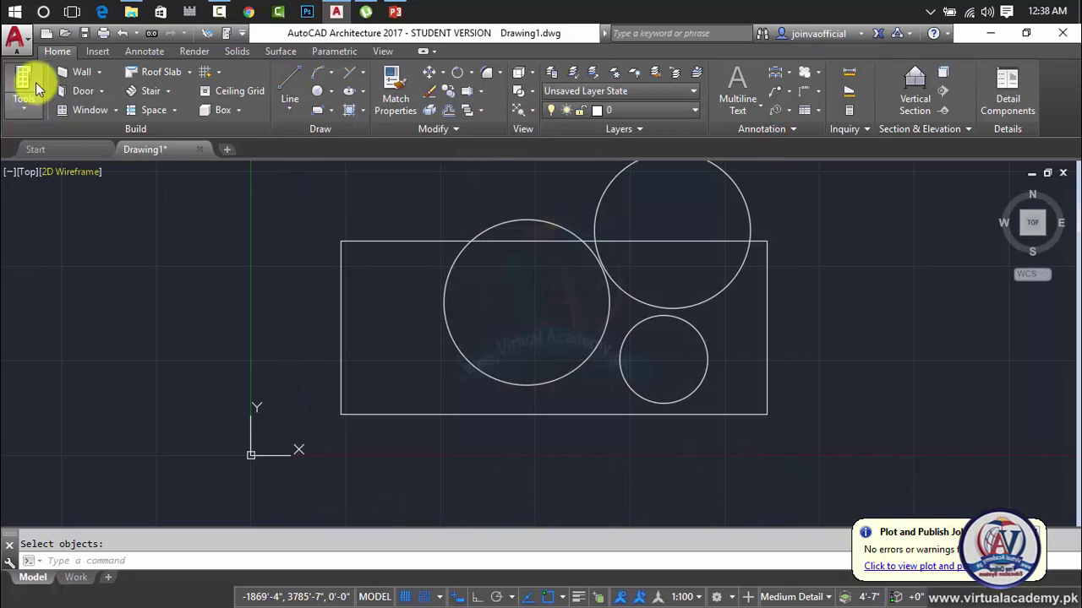
- Try to send the drawing to a 3D print service, decline installing Print Studio and keep the drawing open
{"action": "left_click", "coordinate": [20, 41]}
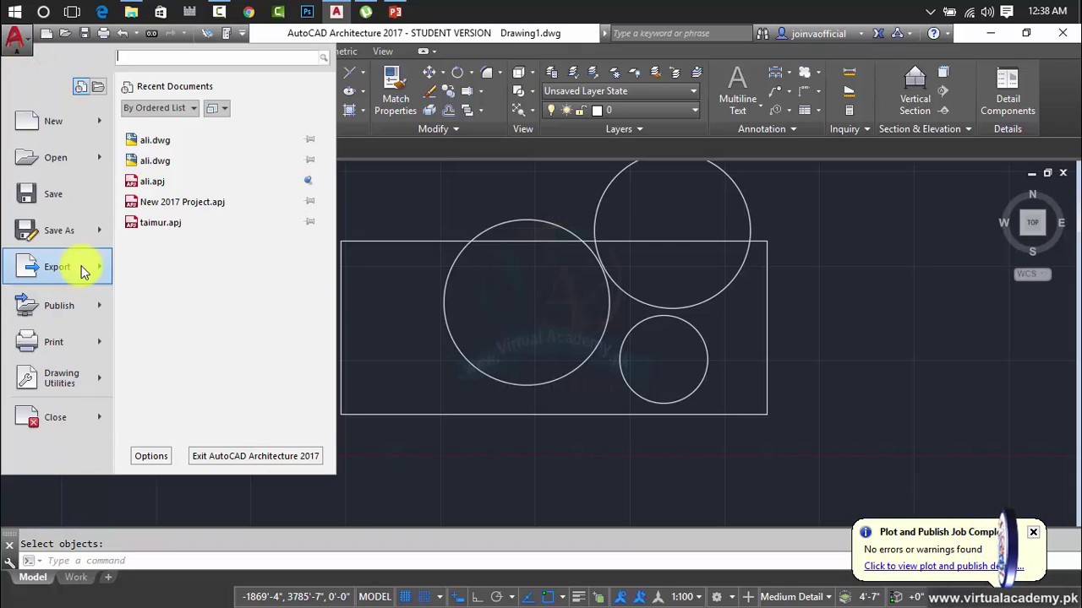
{"action": "mouse_move", "coordinate": [82, 271]}
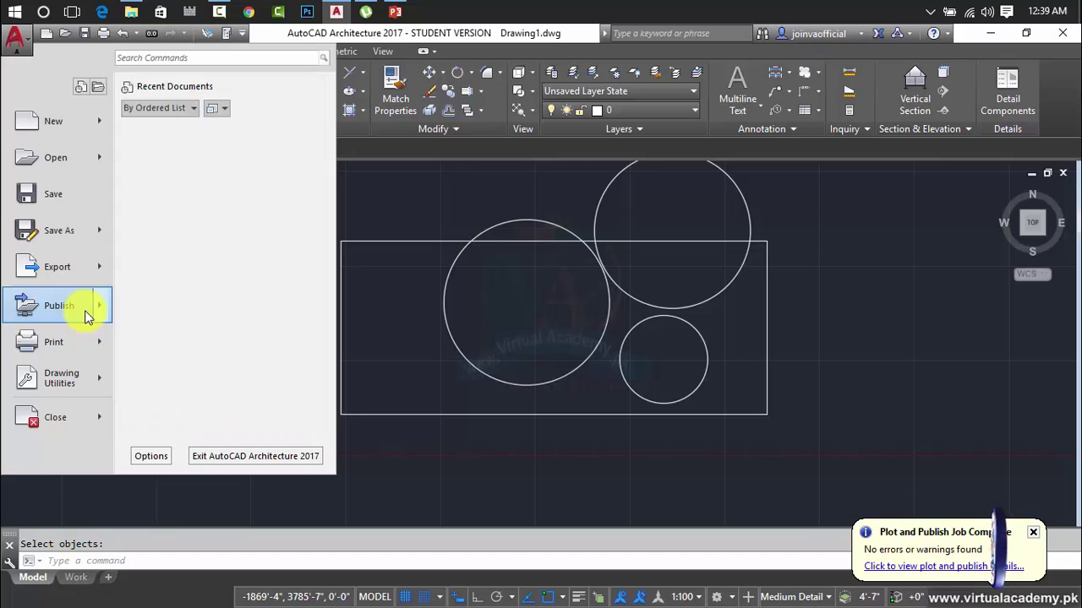
{"action": "mouse_move", "coordinate": [84, 315]}
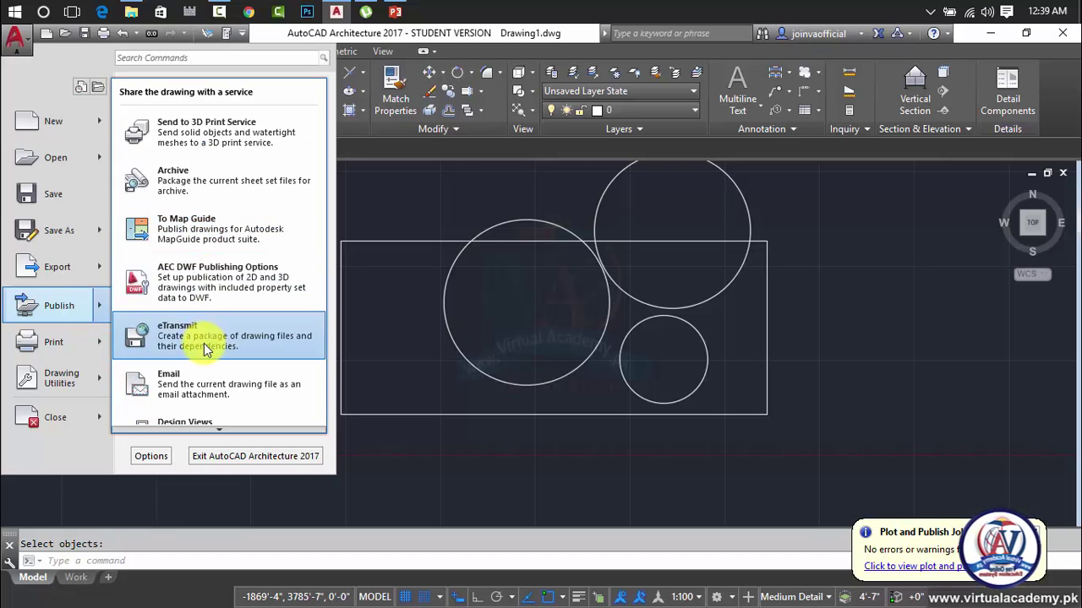
{"action": "mouse_move", "coordinate": [218, 433]}
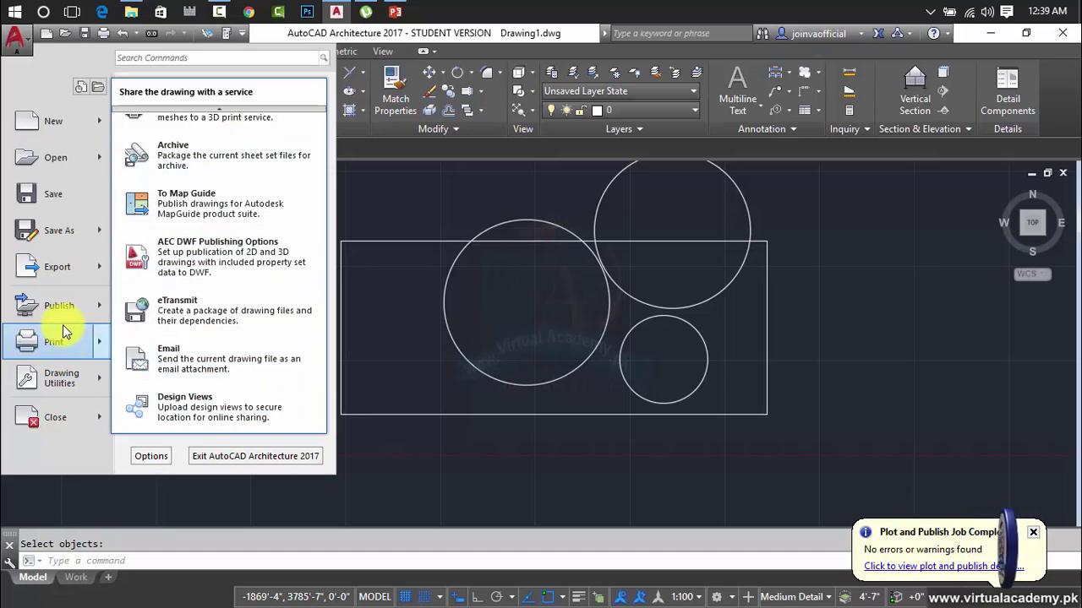
{"action": "mouse_move", "coordinate": [72, 342]}
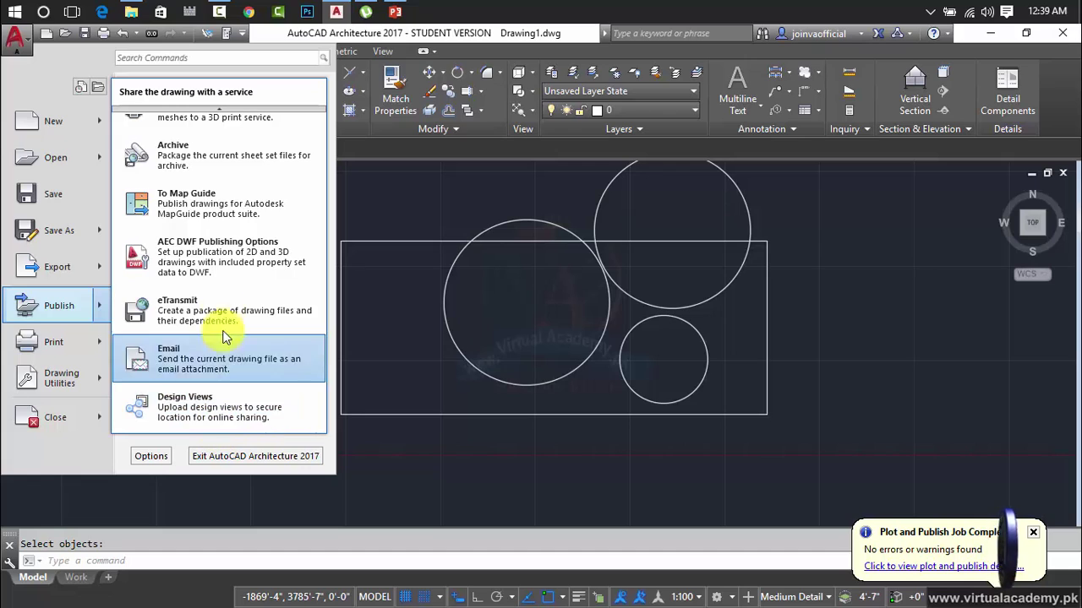
{"action": "mouse_move", "coordinate": [209, 101]}
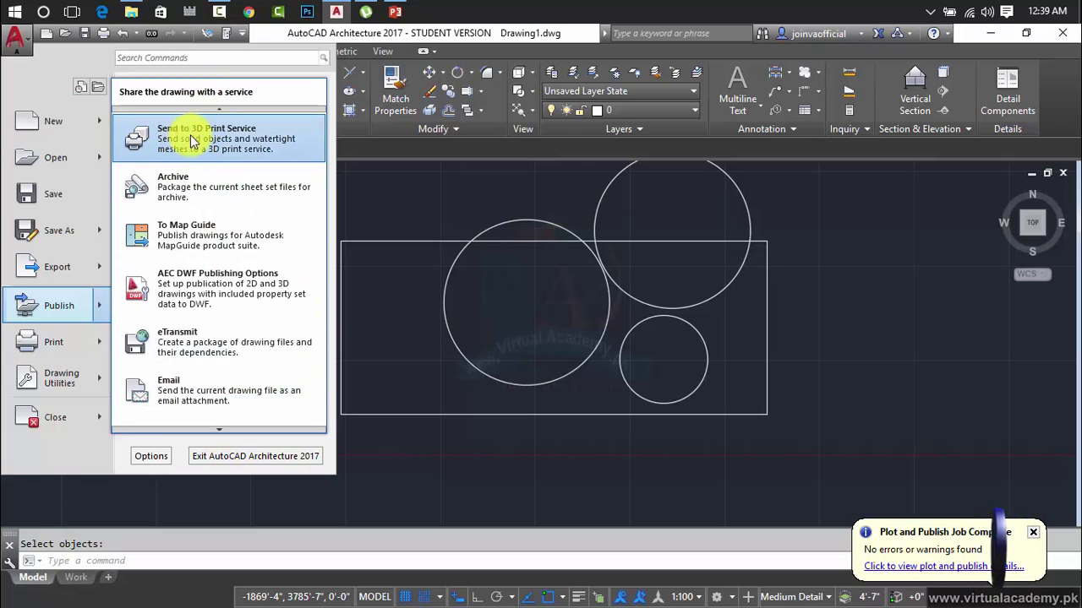
{"action": "key", "text": "Escape"}
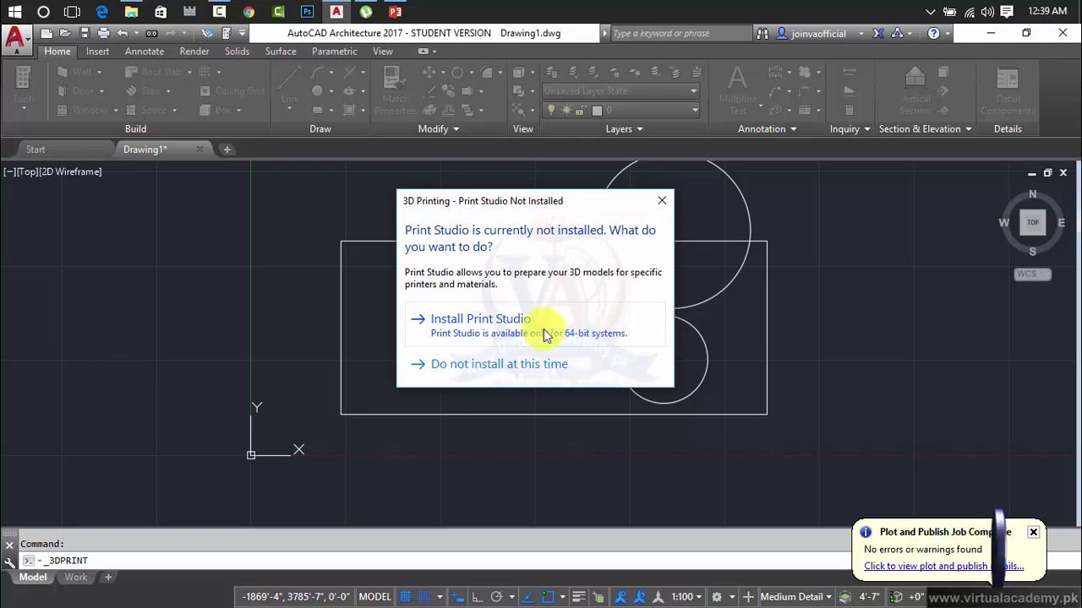
{"action": "left_click", "coordinate": [661, 200]}
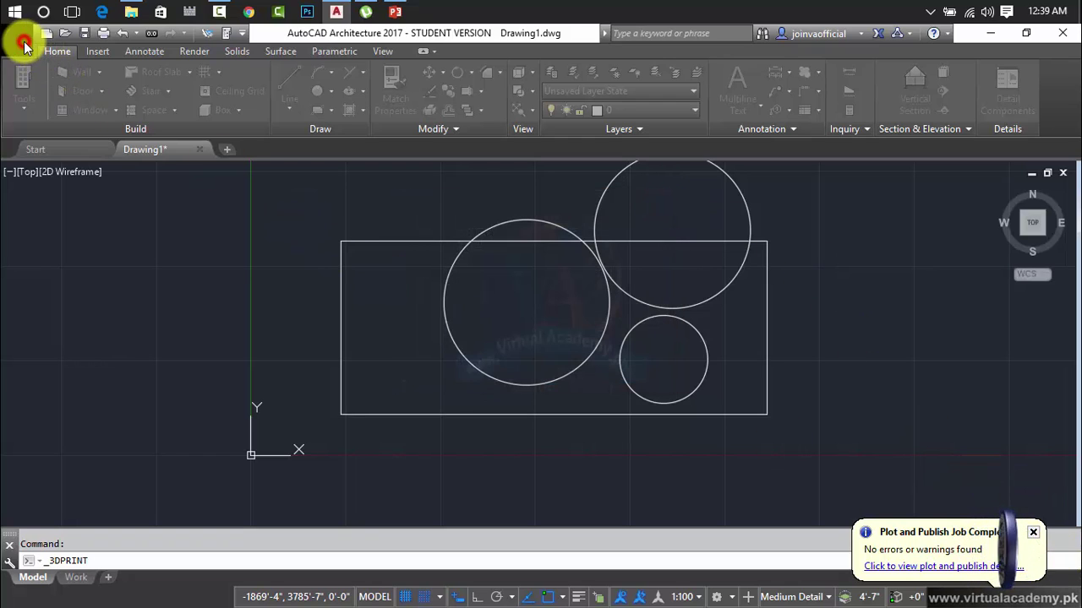
{"action": "double_click", "coordinate": [24, 44]}
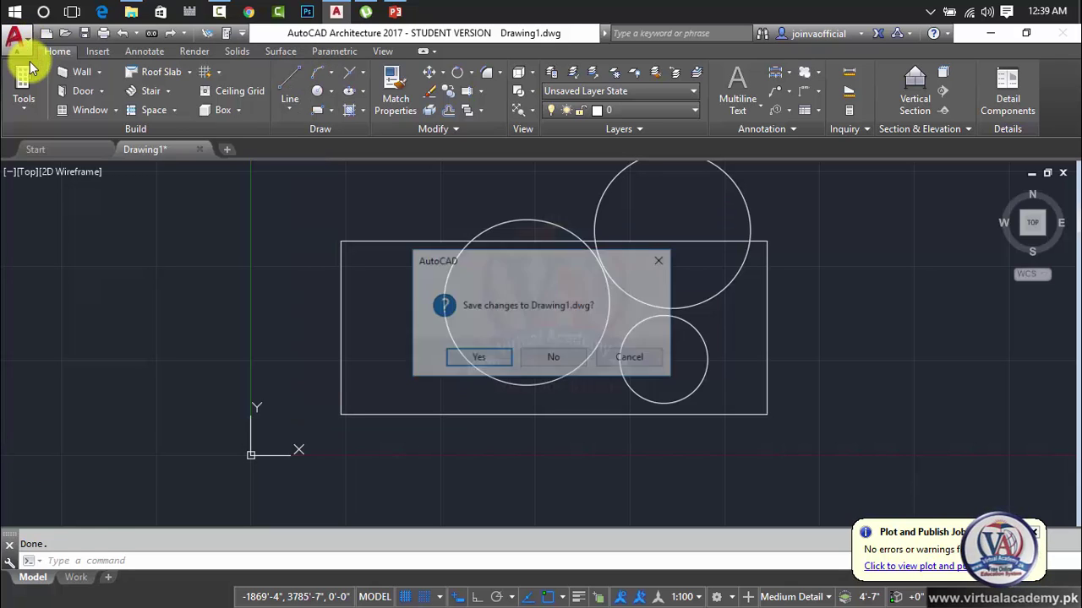
{"action": "left_click", "coordinate": [662, 260]}
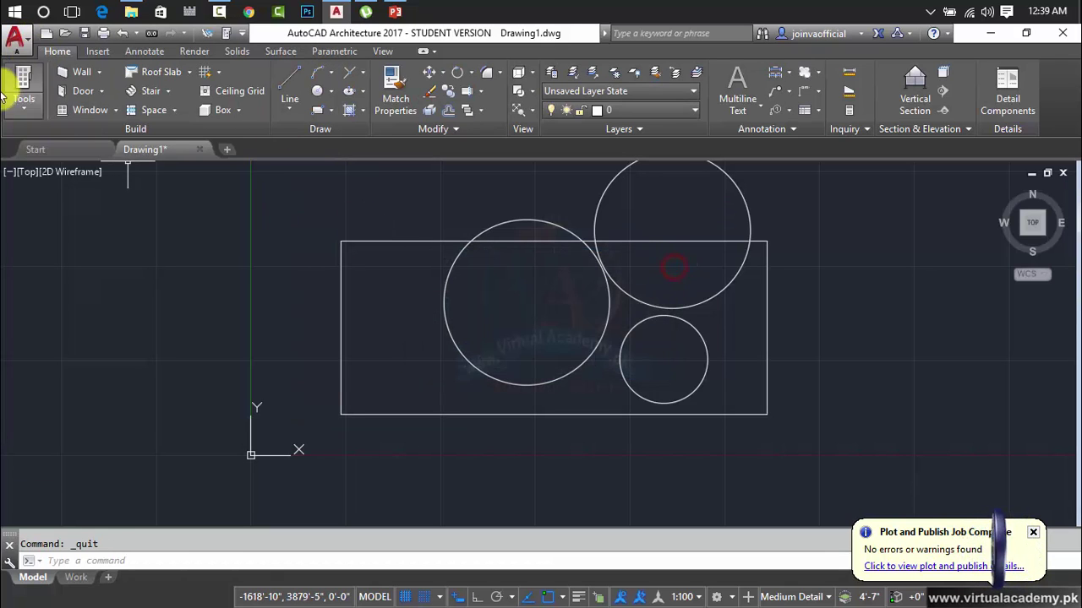
- Preview the drawing's plot and plot it from the preview to the Desktop as Drawing1-Model.dwf
{"action": "left_click", "coordinate": [17, 43]}
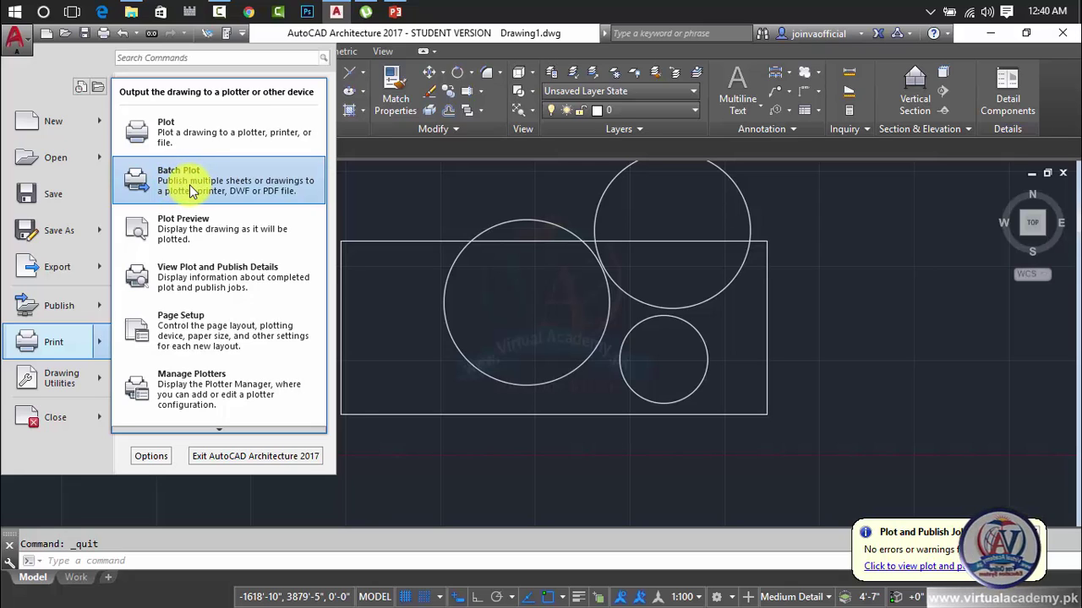
{"action": "left_click", "coordinate": [191, 228]}
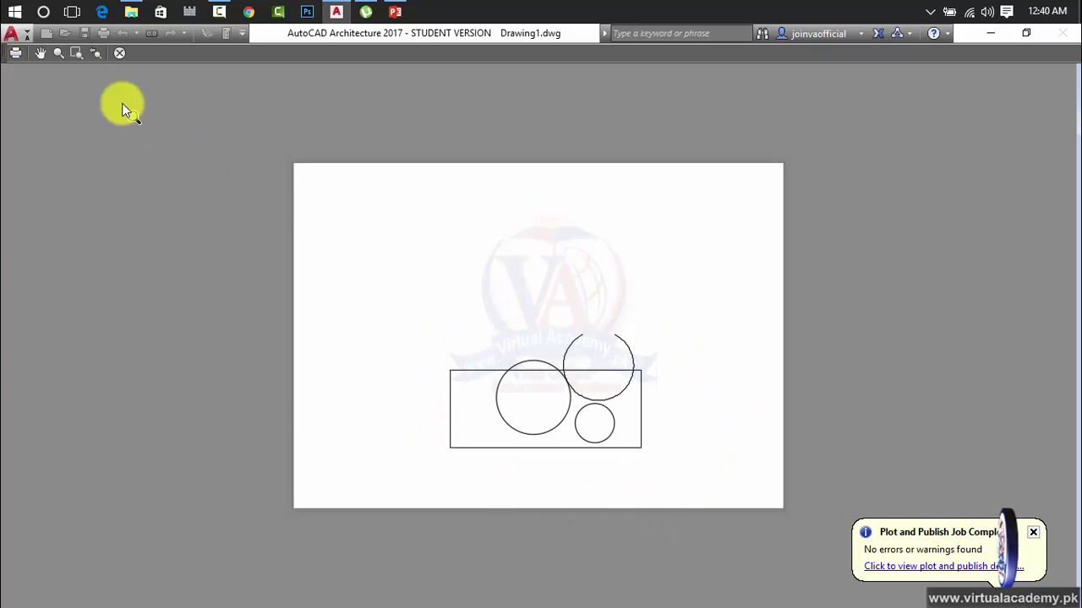
{"action": "left_click", "coordinate": [24, 56]}
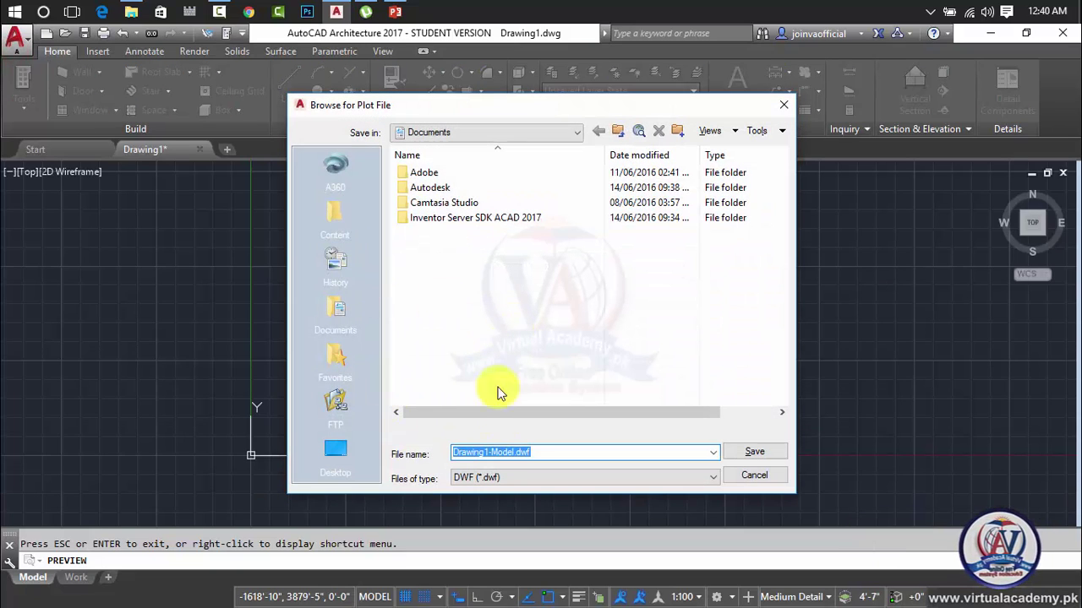
{"action": "left_click", "coordinate": [336, 448]}
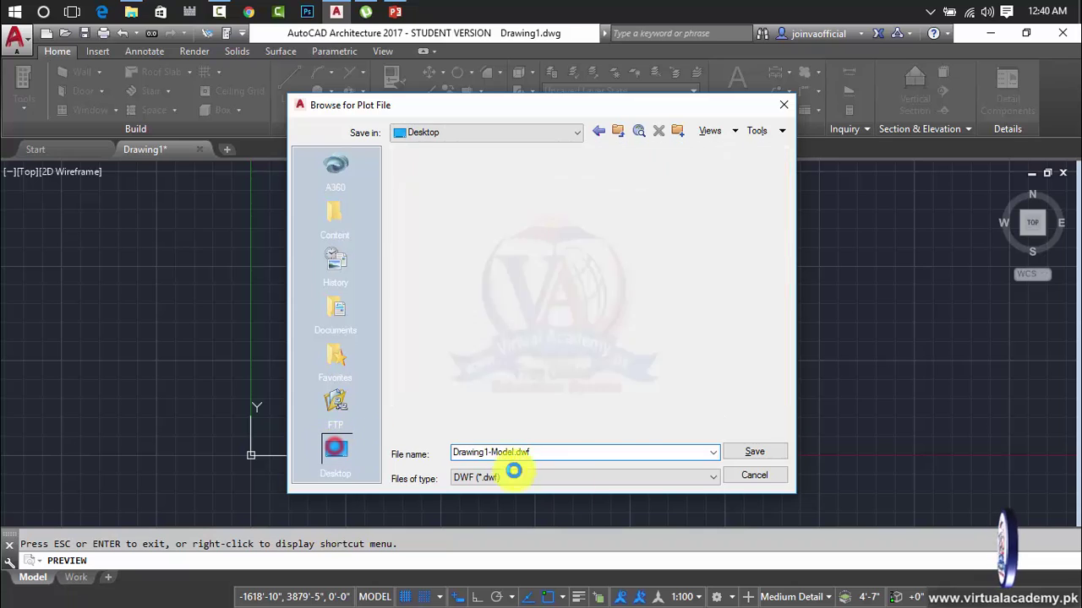
{"action": "left_click", "coordinate": [758, 454]}
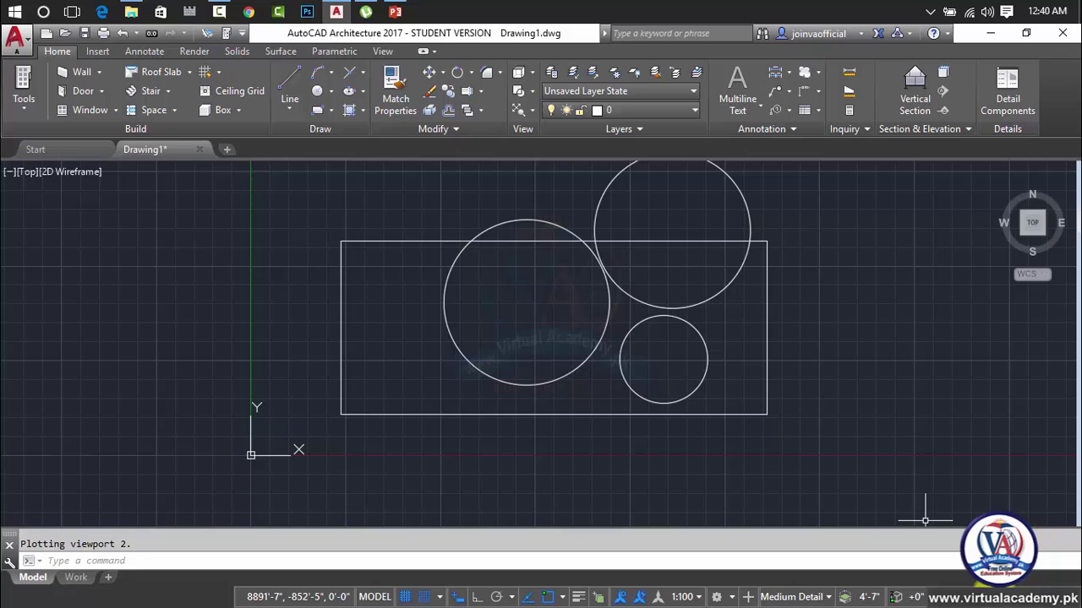
- Review the Plot and Publish Details of the latest plotted job, including its dates and sheets plotted, and close them
{"action": "left_click", "coordinate": [19, 44]}
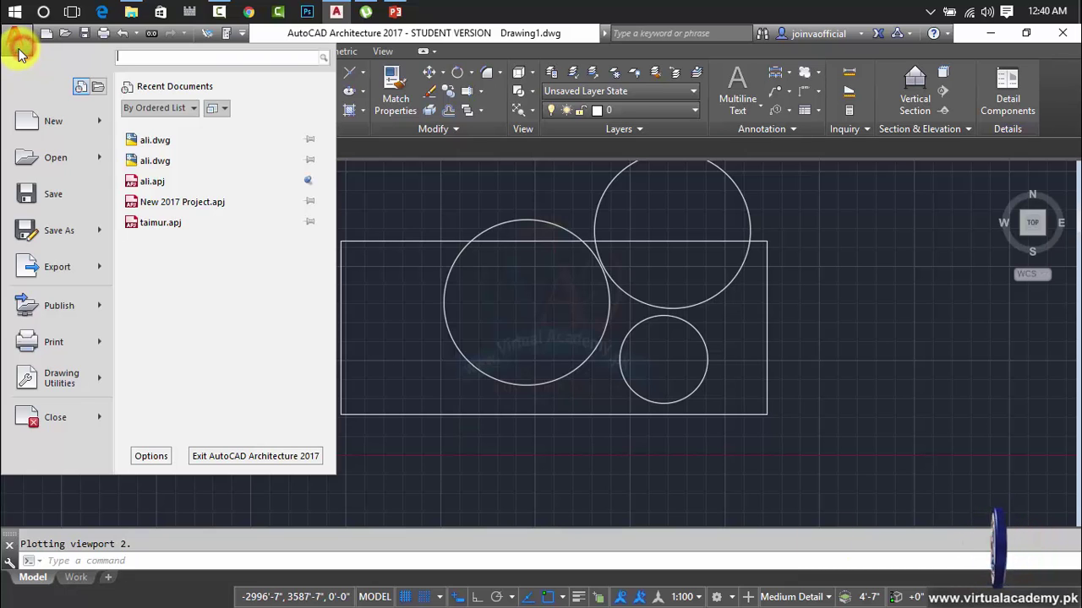
{"action": "mouse_move", "coordinate": [46, 306]}
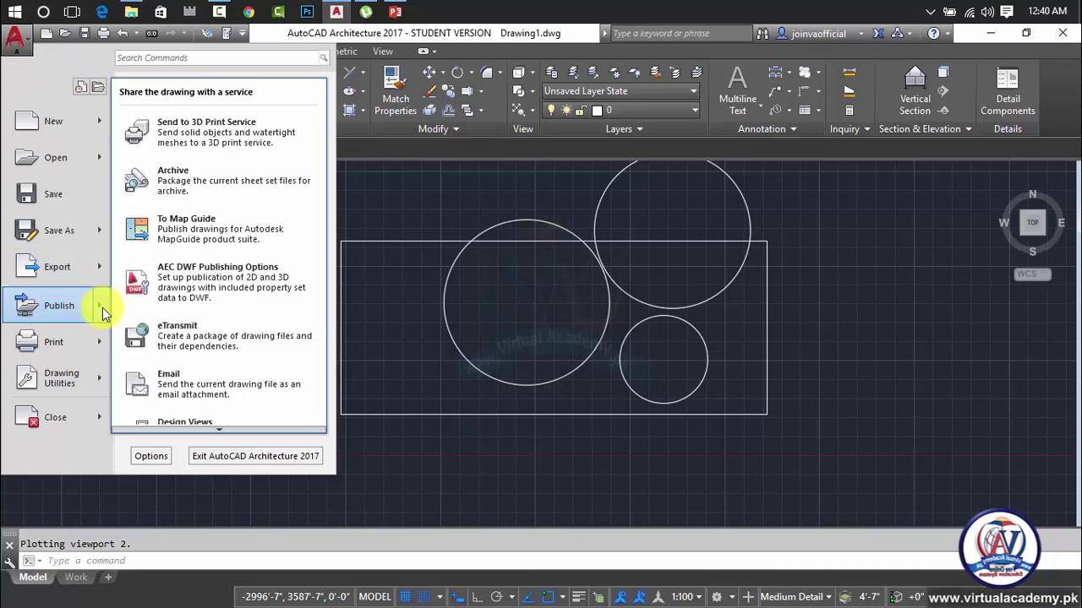
{"action": "mouse_move", "coordinate": [51, 342]}
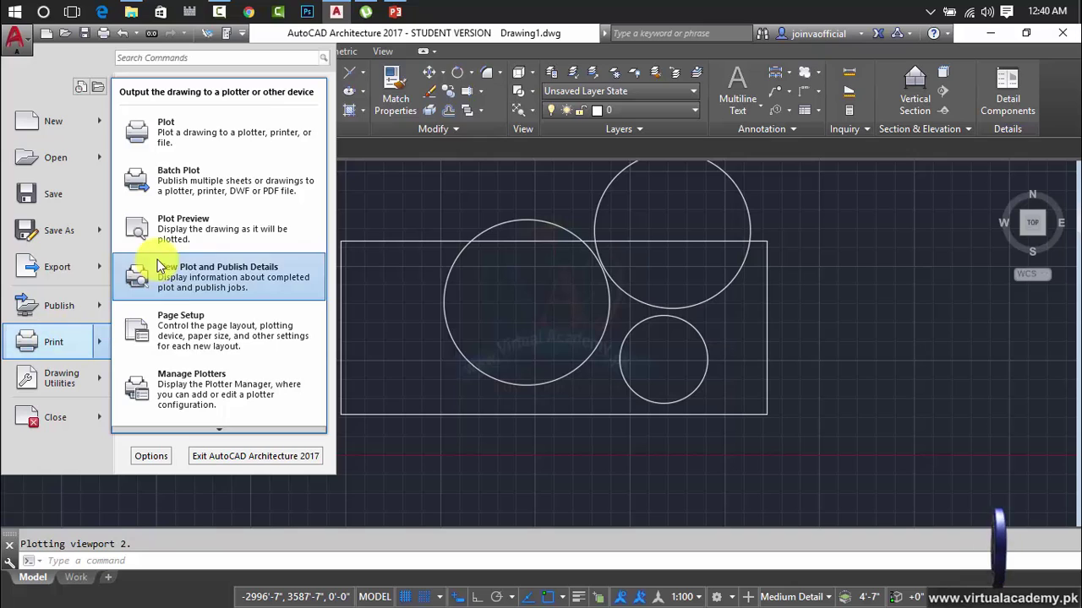
{"action": "left_click", "coordinate": [211, 281]}
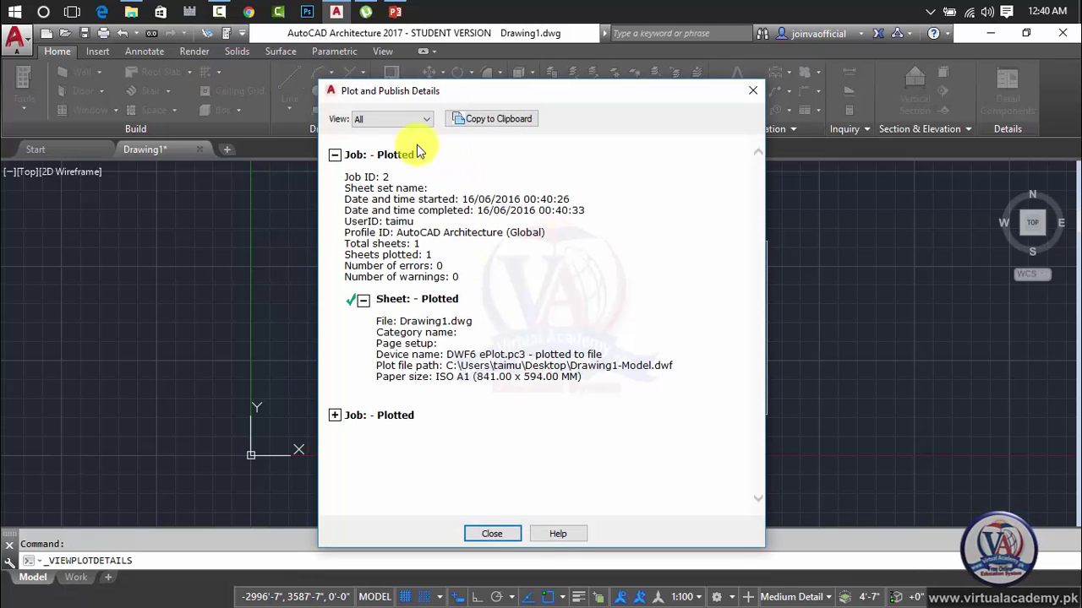
{"action": "left_click", "coordinate": [339, 183]}
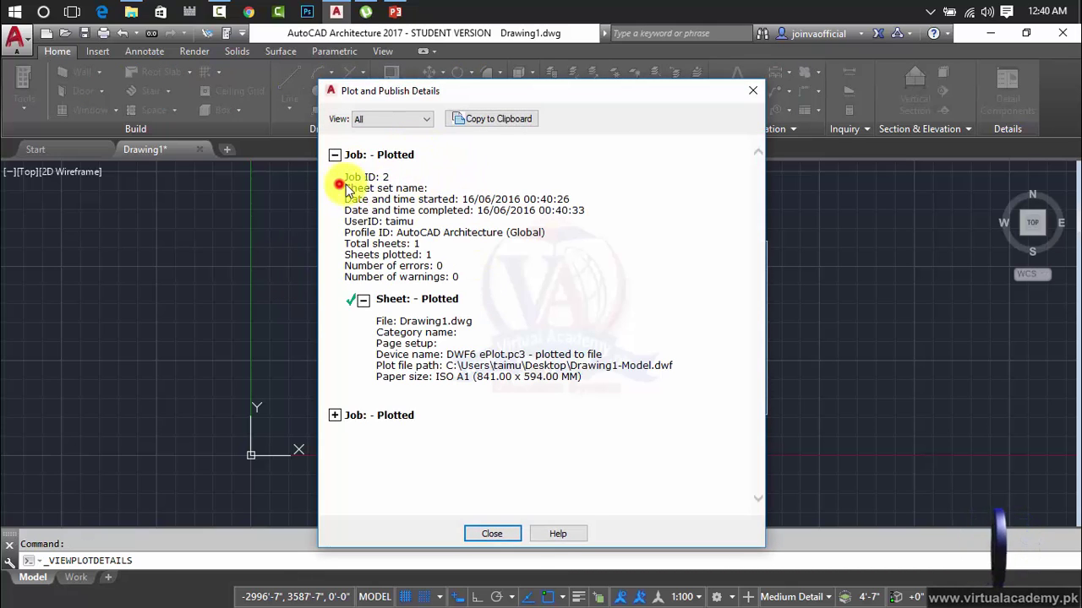
{"action": "left_click_drag", "start_coordinate": [321, 187], "coordinate": [507, 213]}
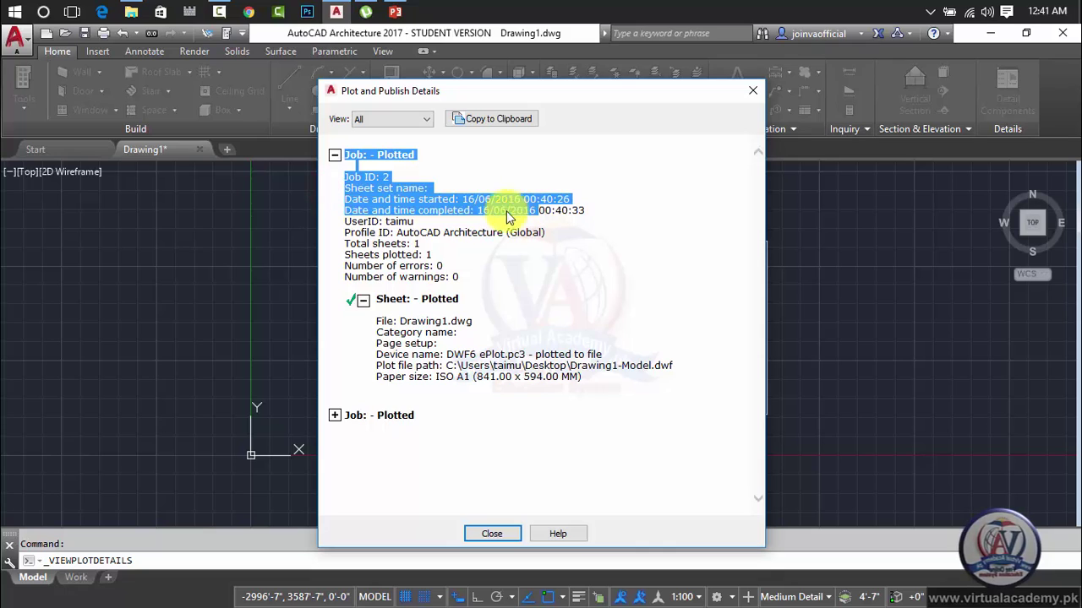
{"action": "left_click", "coordinate": [416, 210]}
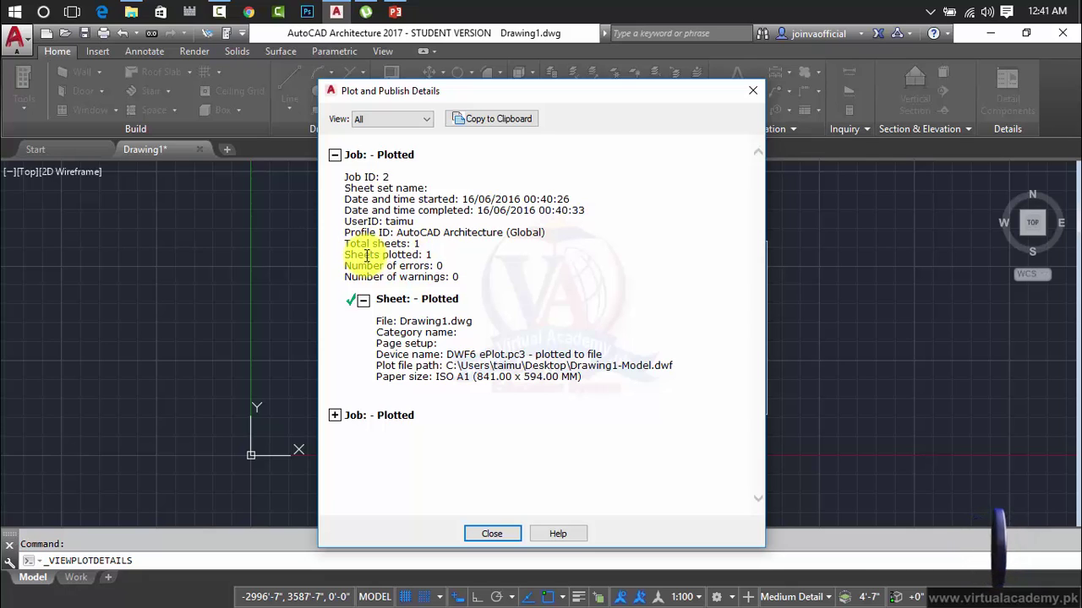
{"action": "double_click", "coordinate": [427, 256]}
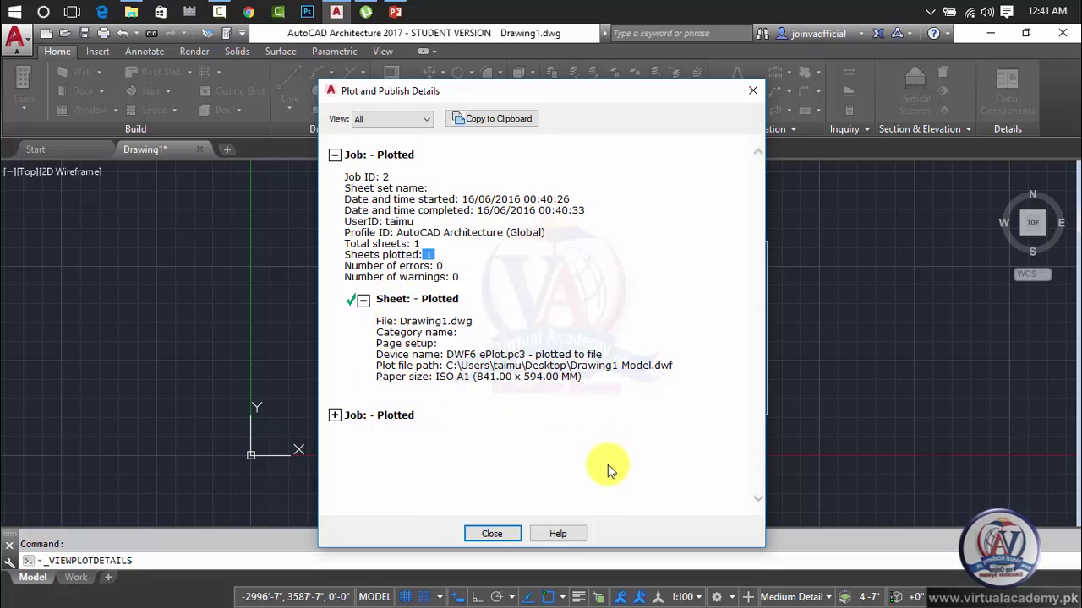
{"action": "left_click", "coordinate": [495, 533]}
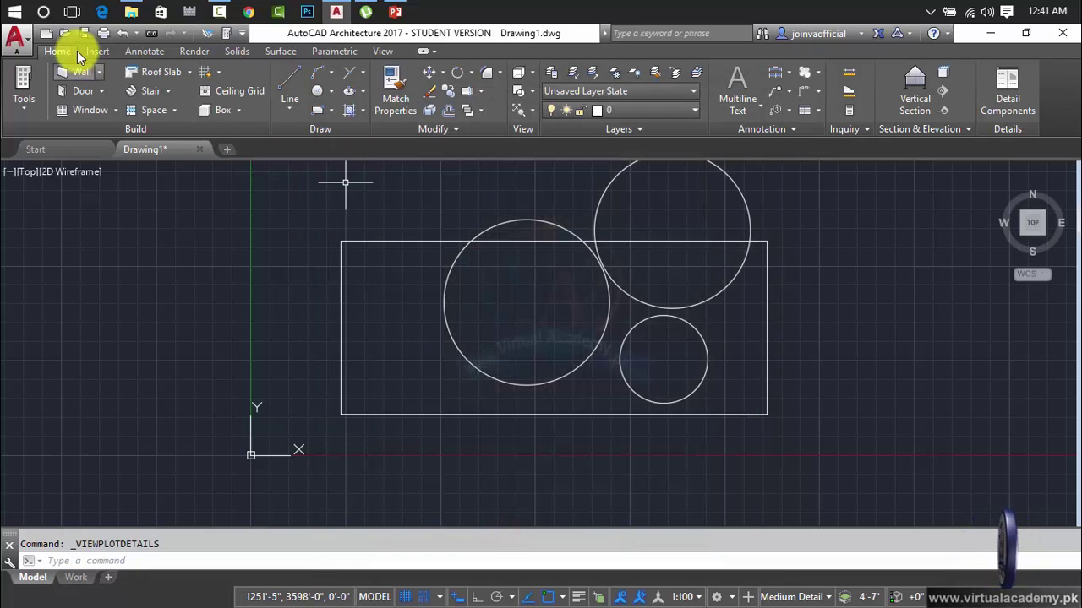
- Create a new page setup named autodesk for the Model layout, starting with the default output device
{"action": "left_click", "coordinate": [19, 40]}
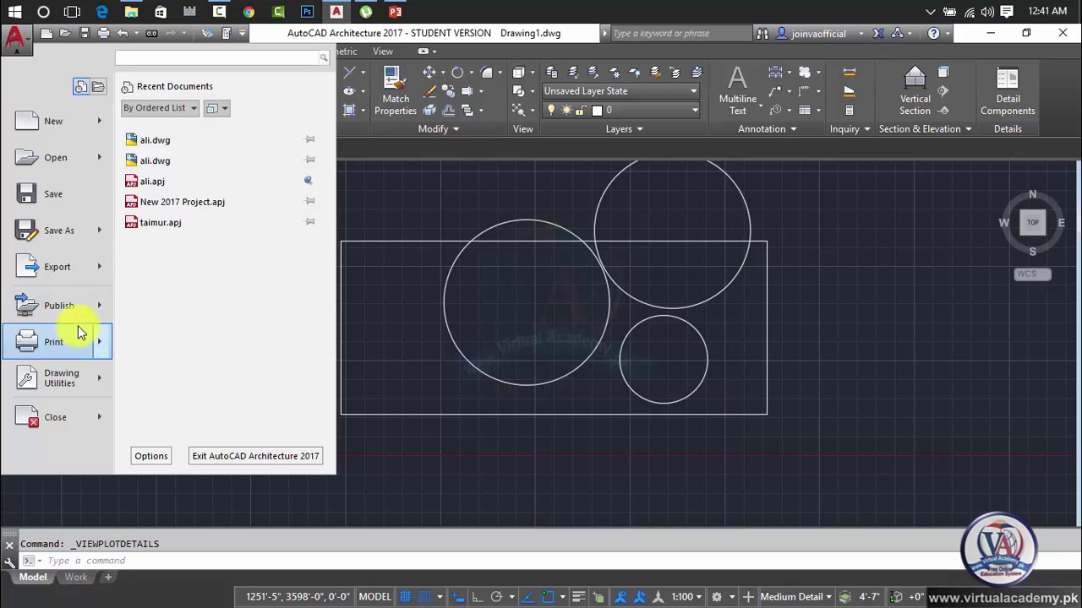
{"action": "mouse_move", "coordinate": [80, 334]}
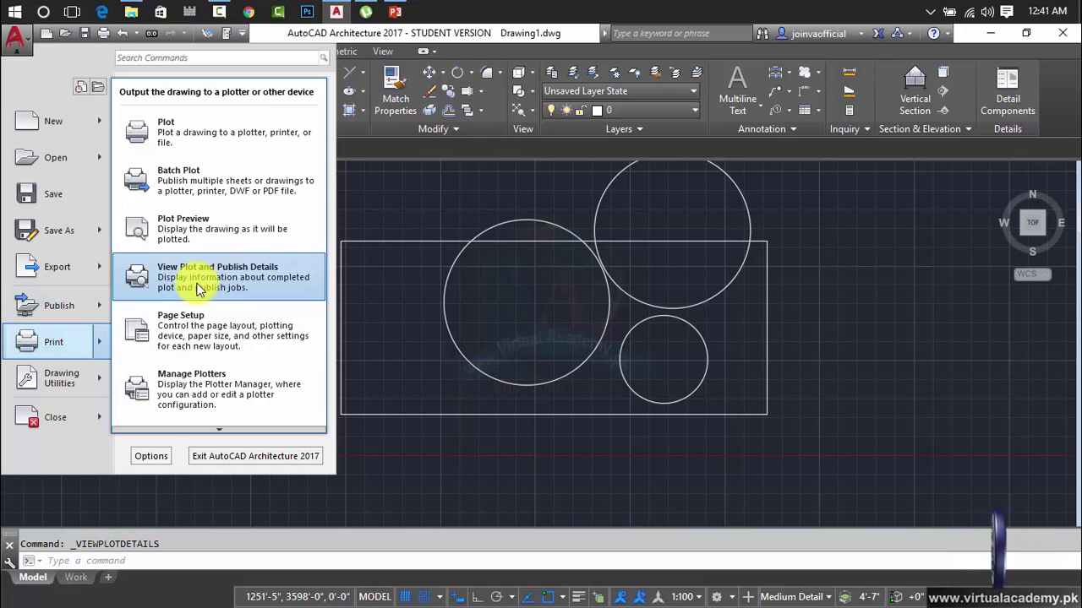
{"action": "left_click", "coordinate": [200, 333]}
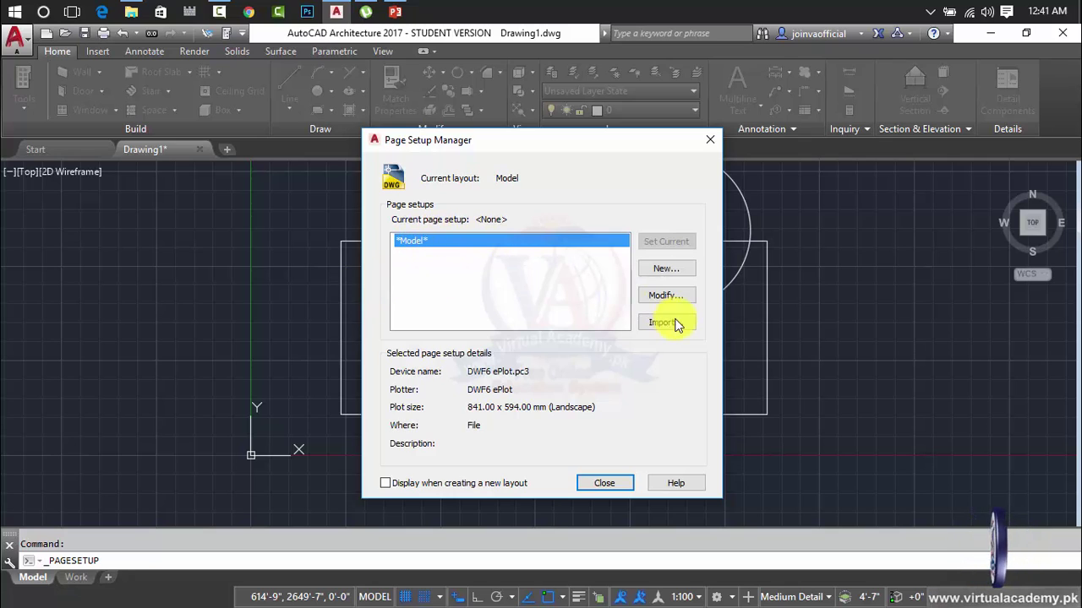
{"action": "left_click", "coordinate": [667, 269]}
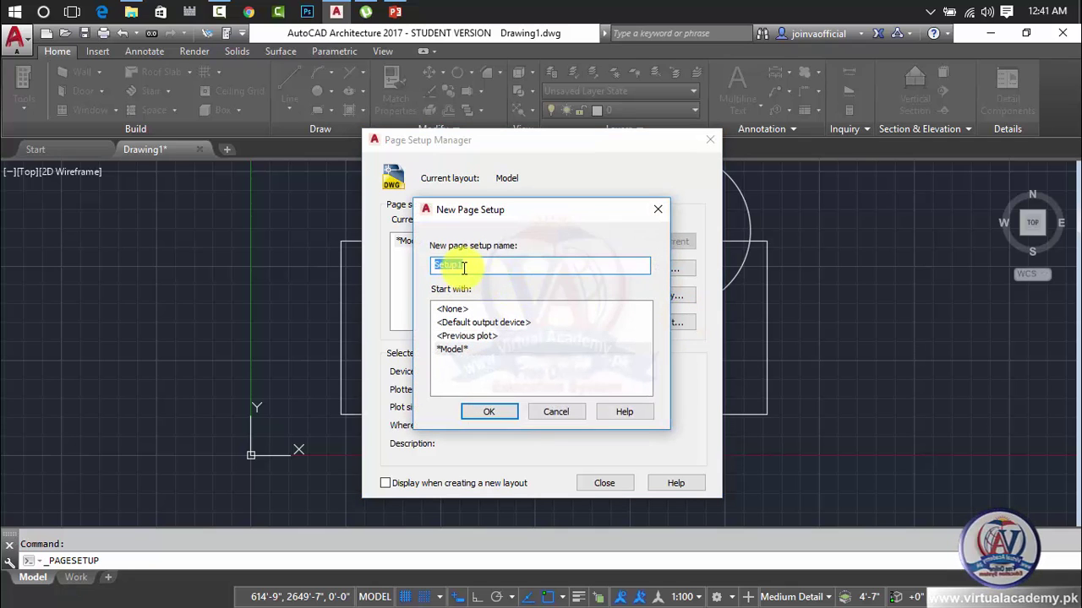
{"action": "left_click_drag", "start_coordinate": [470, 265], "coordinate": [398, 256]}
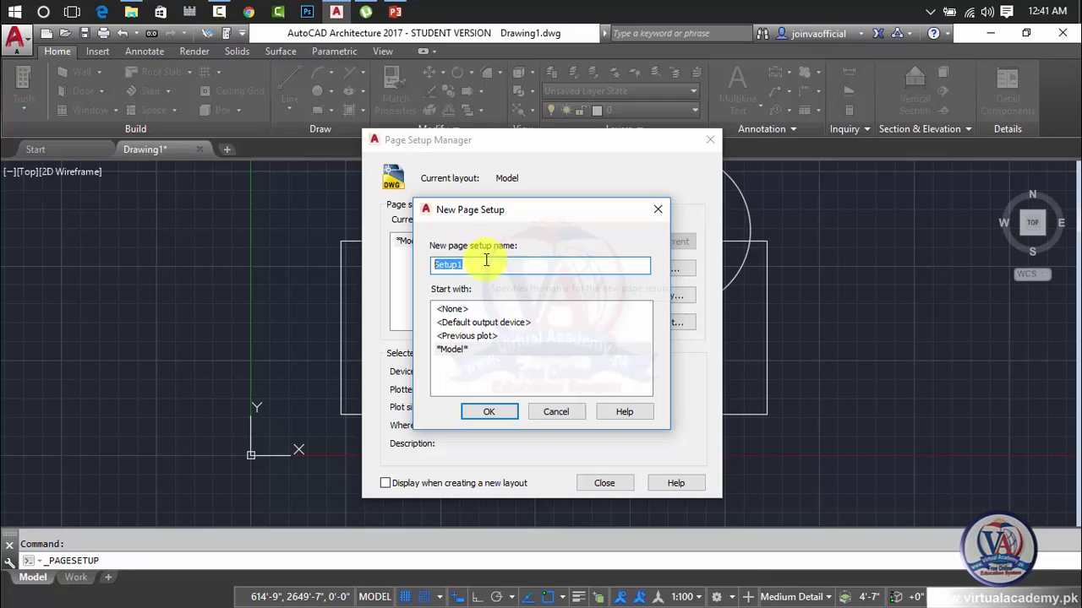
{"action": "type", "text": "si"}
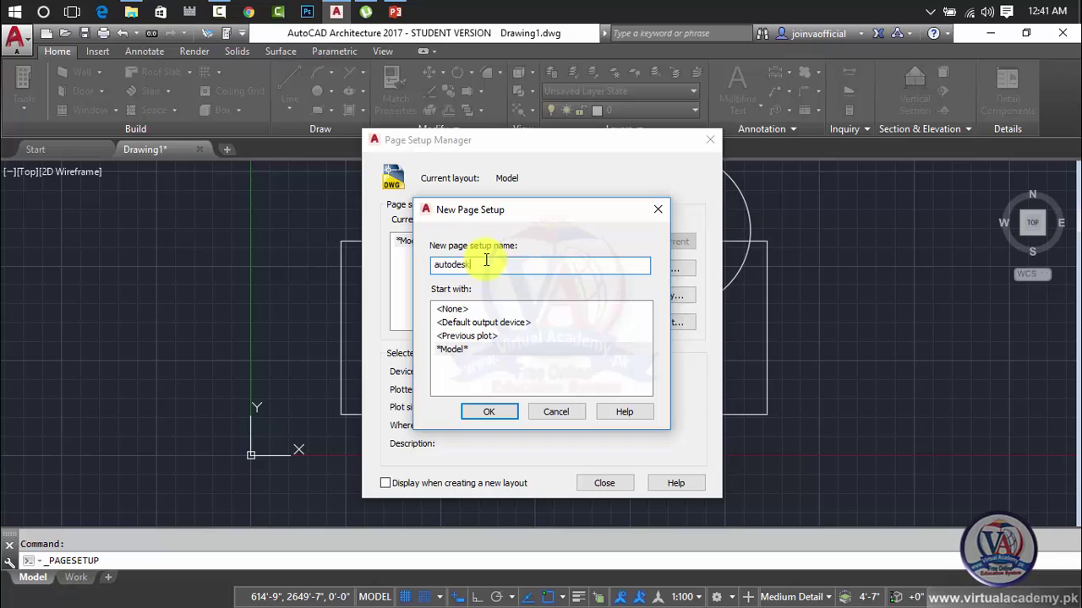
{"action": "left_click", "coordinate": [449, 309]}
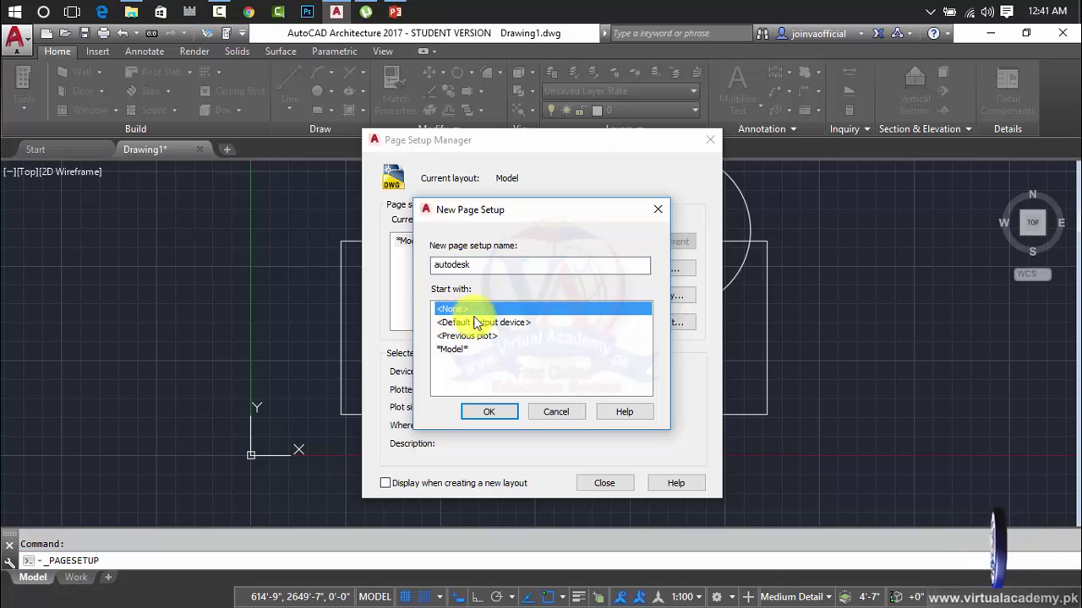
{"action": "left_click", "coordinate": [478, 322]}
{"action": "left_click", "coordinate": [487, 412]}
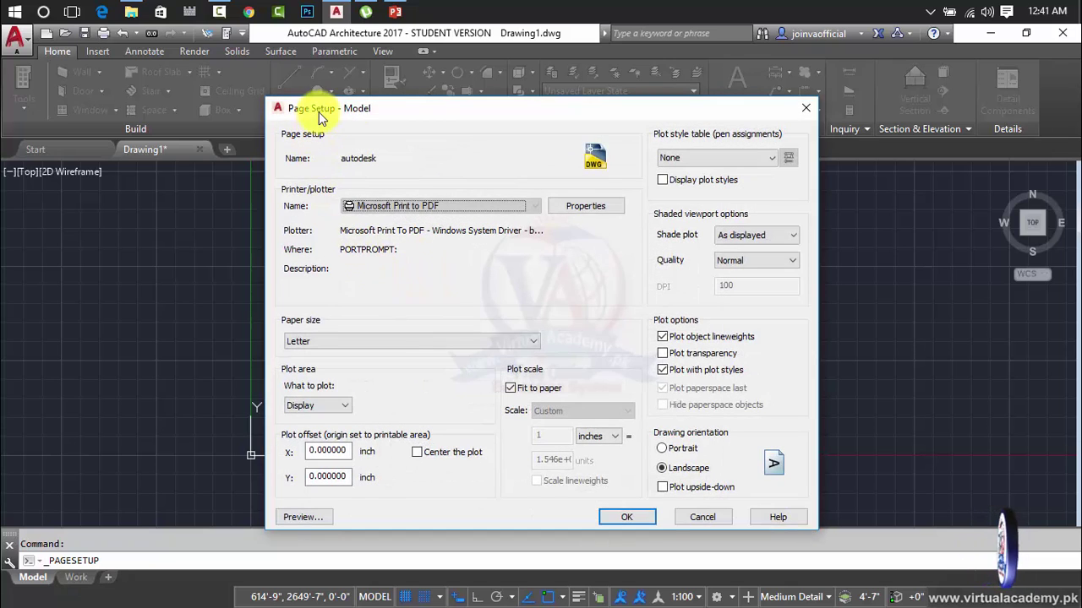
- Set the plotter of the autodesk page setup to AutoCAD PDF (Smallest File).pc3
{"action": "left_click_drag", "start_coordinate": [321, 116], "coordinate": [397, 98]}
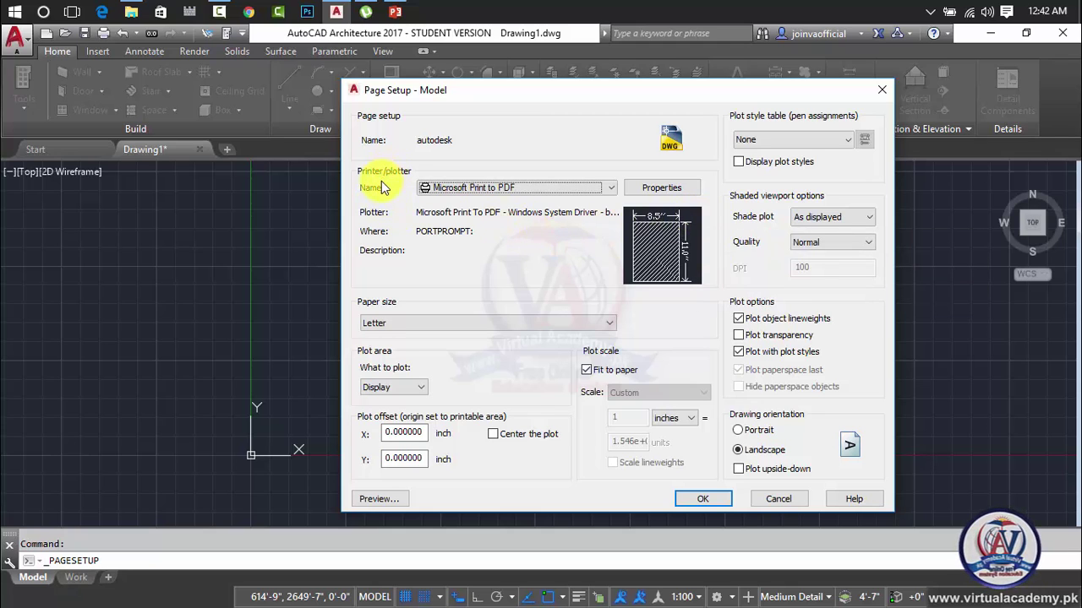
{"action": "left_click", "coordinate": [490, 187]}
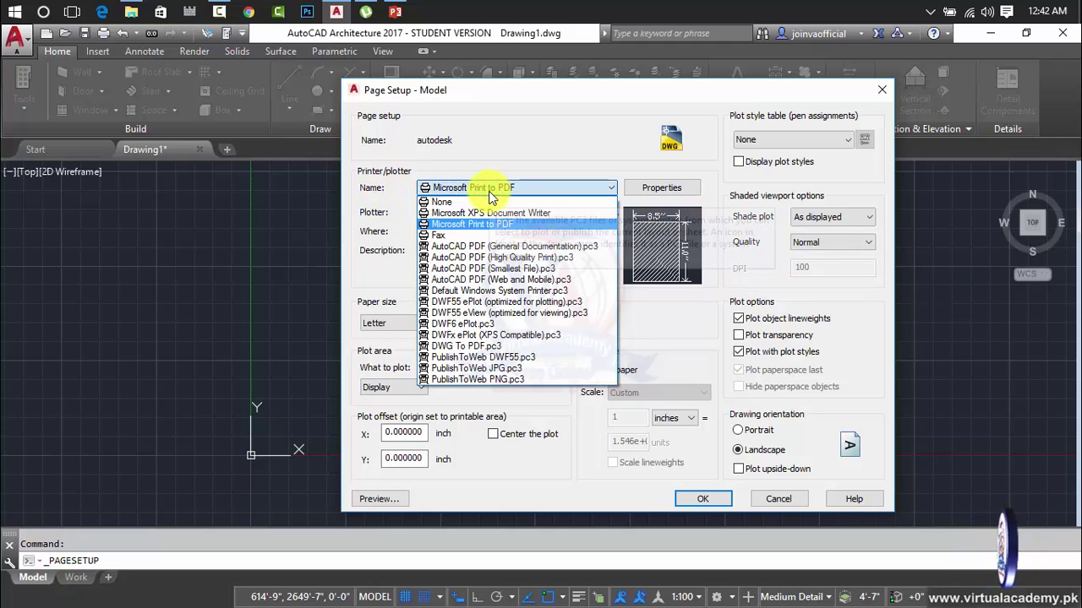
{"action": "left_click", "coordinate": [470, 269]}
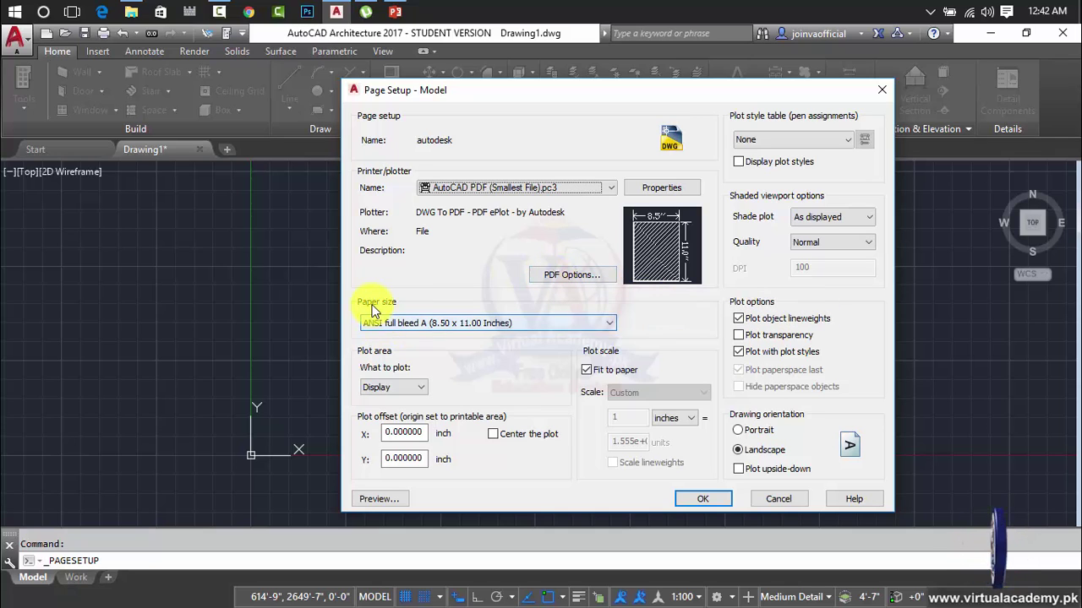
- Set the paper size of the autodesk page setup to ISO full bleed B2 (500.00 x 707.00 MM)
{"action": "left_click", "coordinate": [423, 323]}
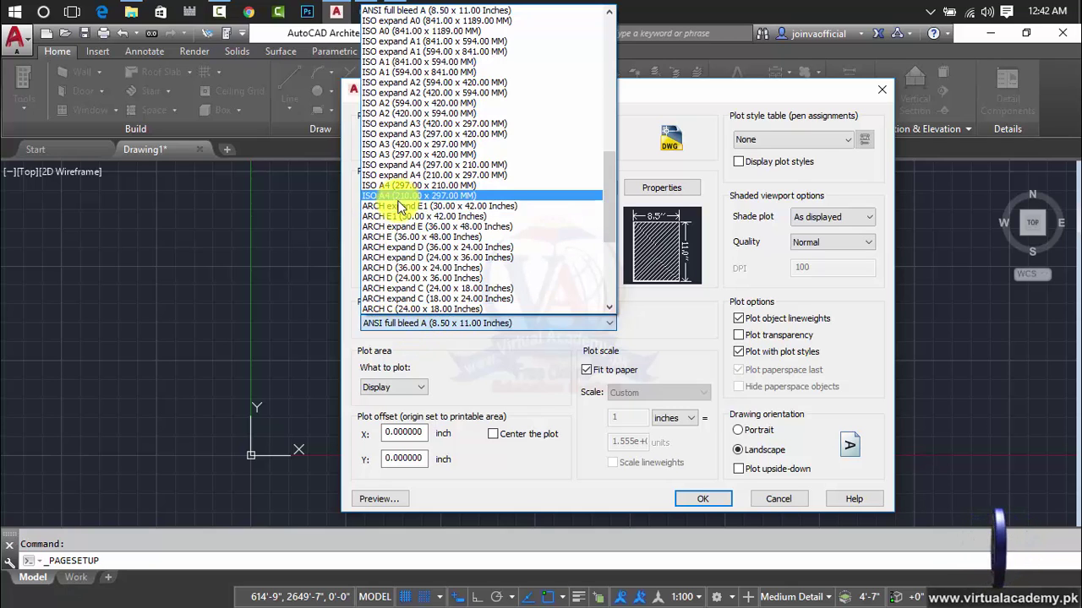
{"action": "scroll", "coordinate": [398, 245], "scroll_direction": "down", "scroll_amount": 6}
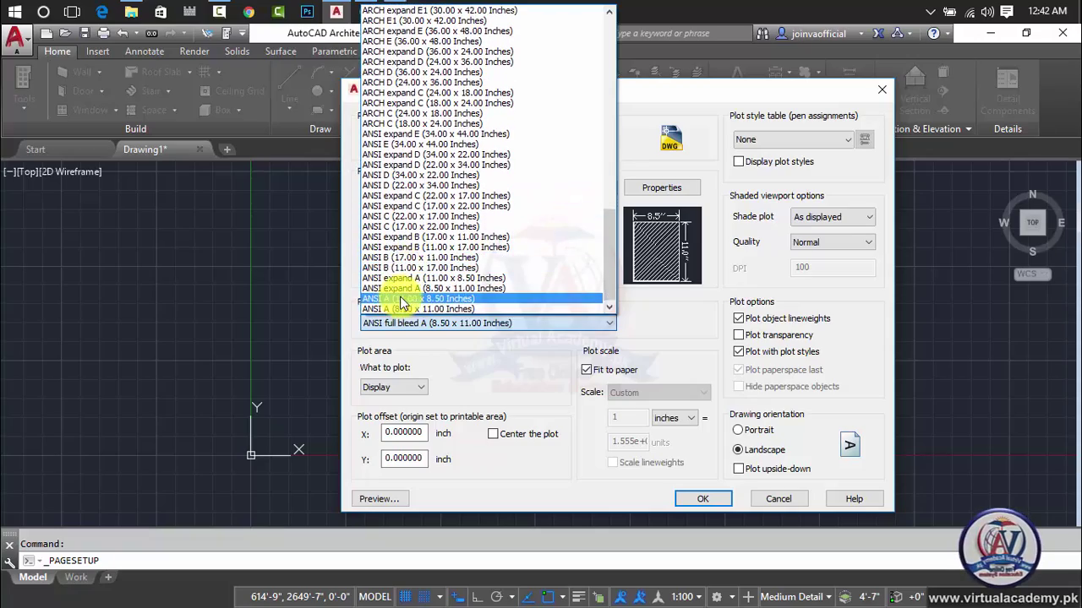
{"action": "scroll", "coordinate": [405, 287], "scroll_direction": "up", "scroll_amount": 10}
{"action": "scroll", "coordinate": [403, 300], "scroll_direction": "up", "scroll_amount": 10}
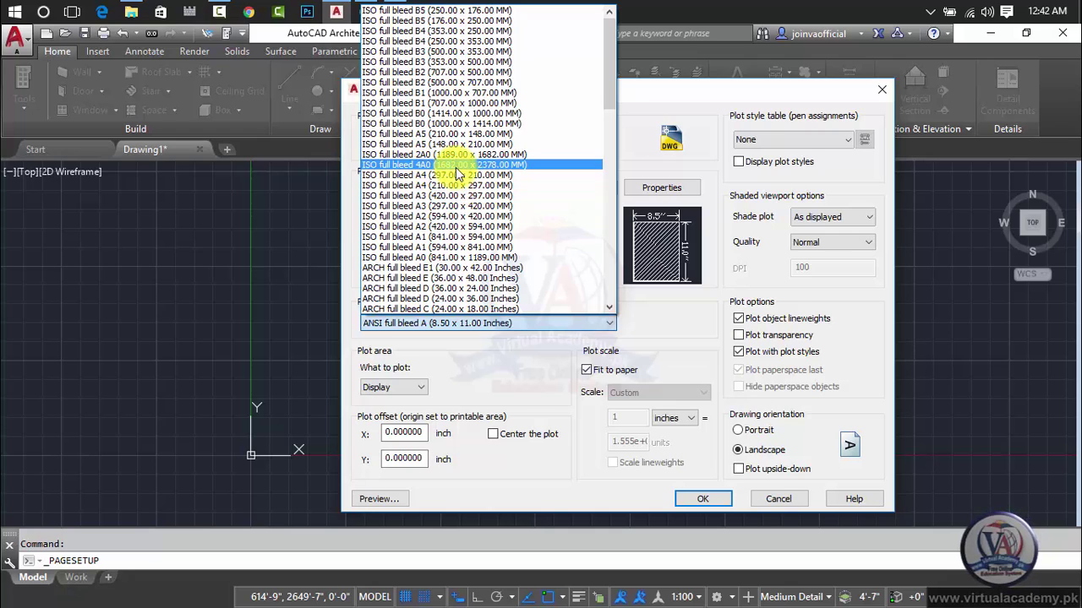
{"action": "left_click", "coordinate": [453, 84]}
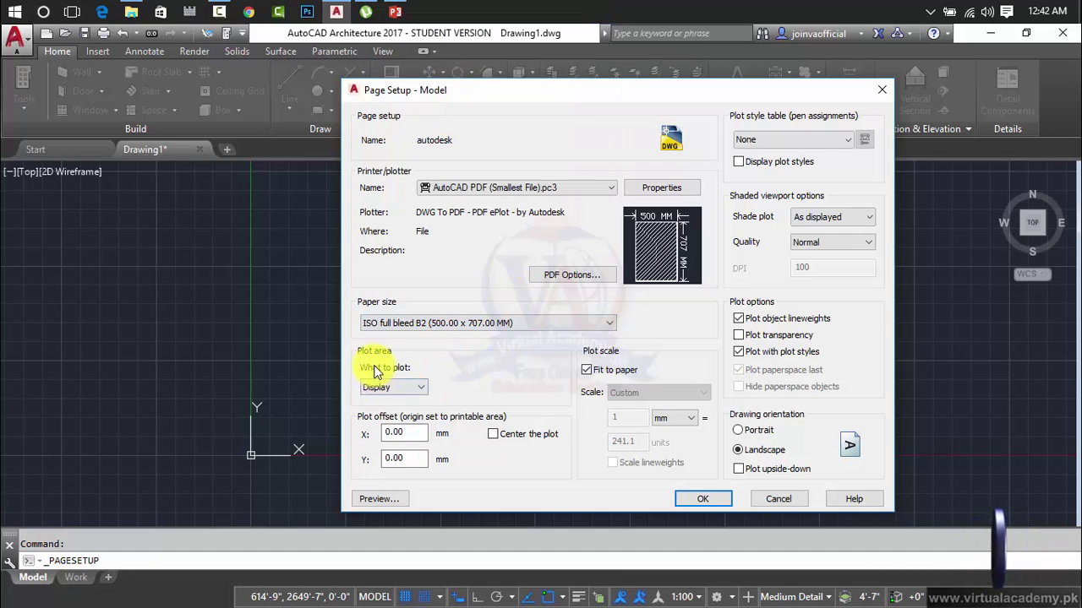
- Try Extents and then Limits as the plot area of the page setup
{"action": "left_click", "coordinate": [403, 386]}
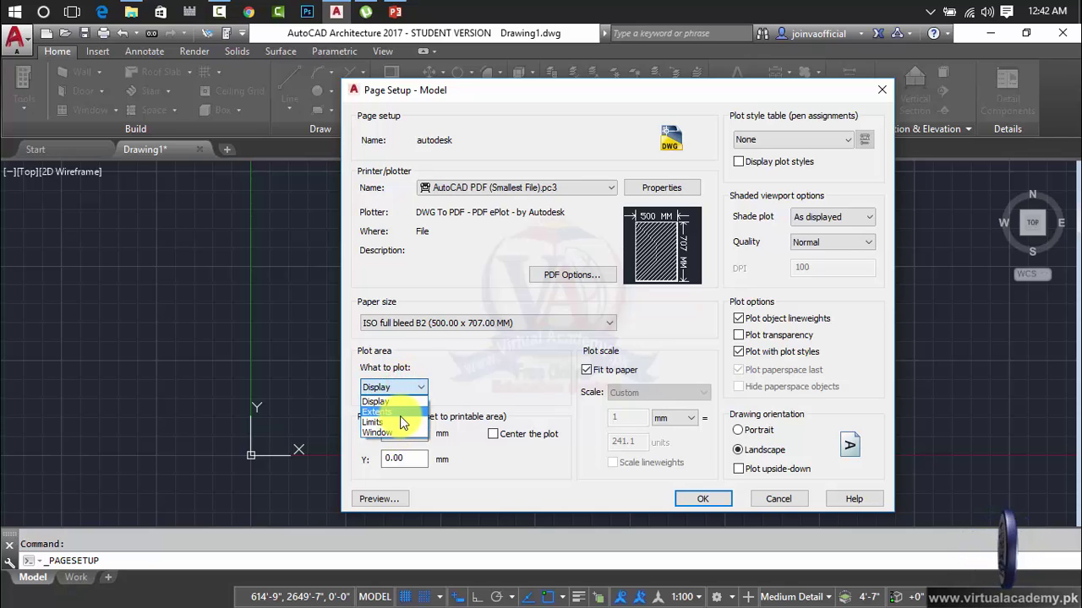
{"action": "left_click", "coordinate": [406, 388]}
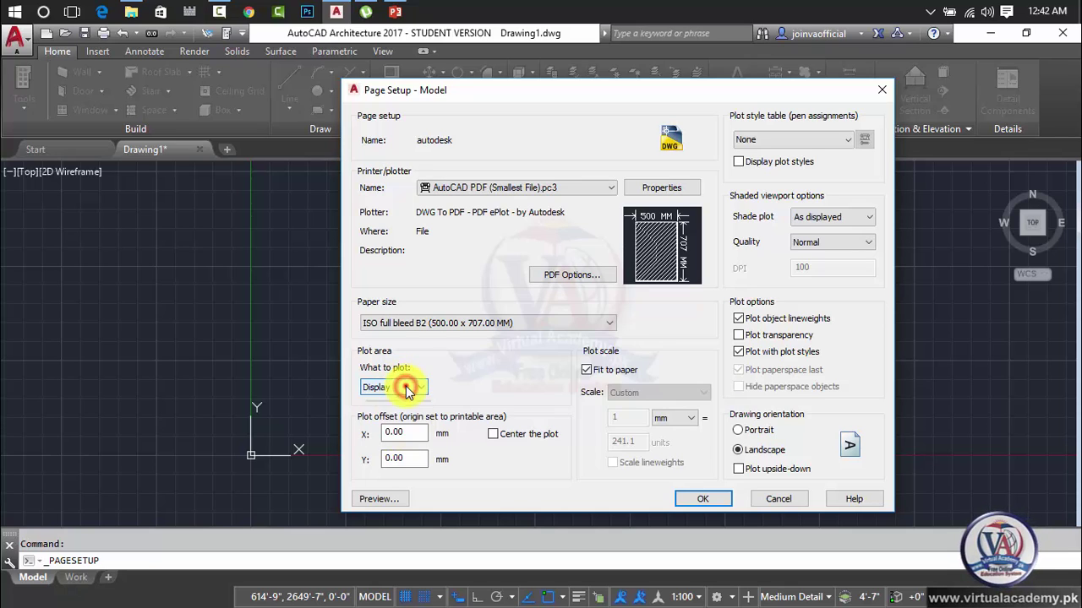
{"action": "left_click", "coordinate": [406, 389]}
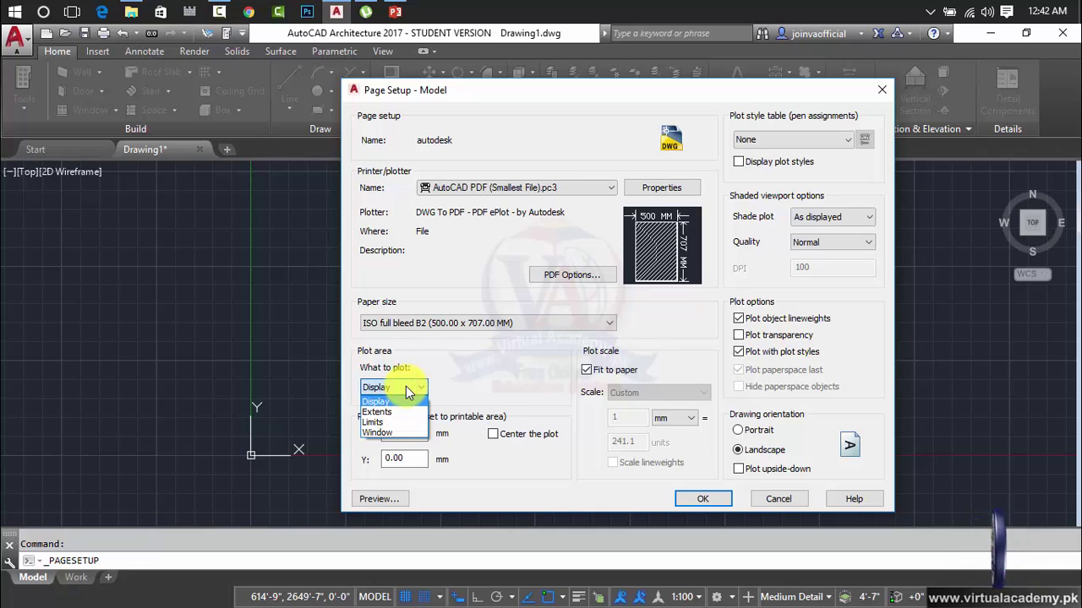
{"action": "left_click", "coordinate": [407, 389]}
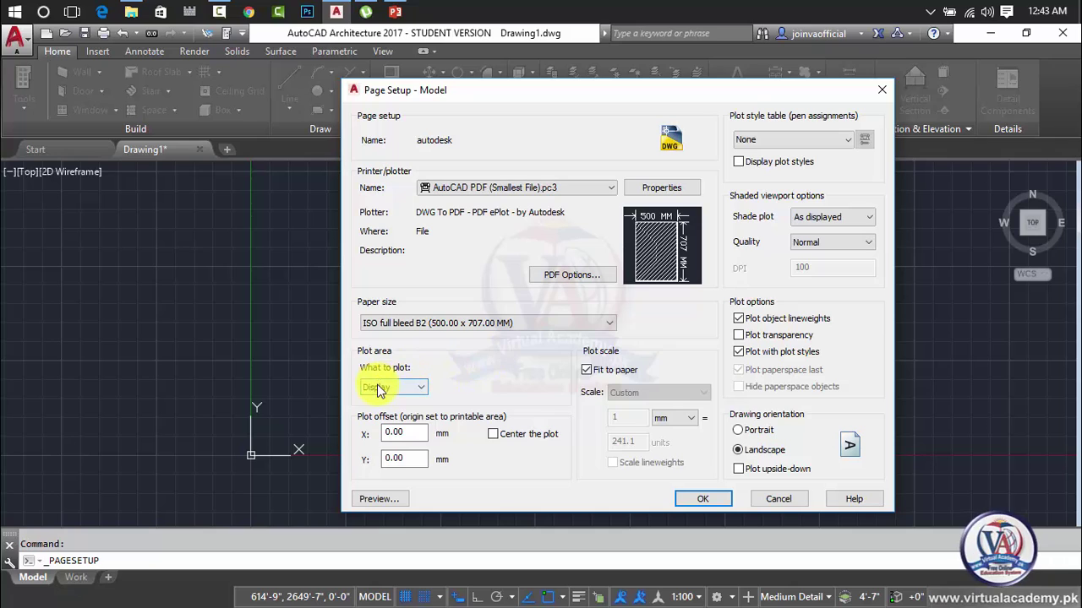
{"action": "left_click", "coordinate": [406, 390]}
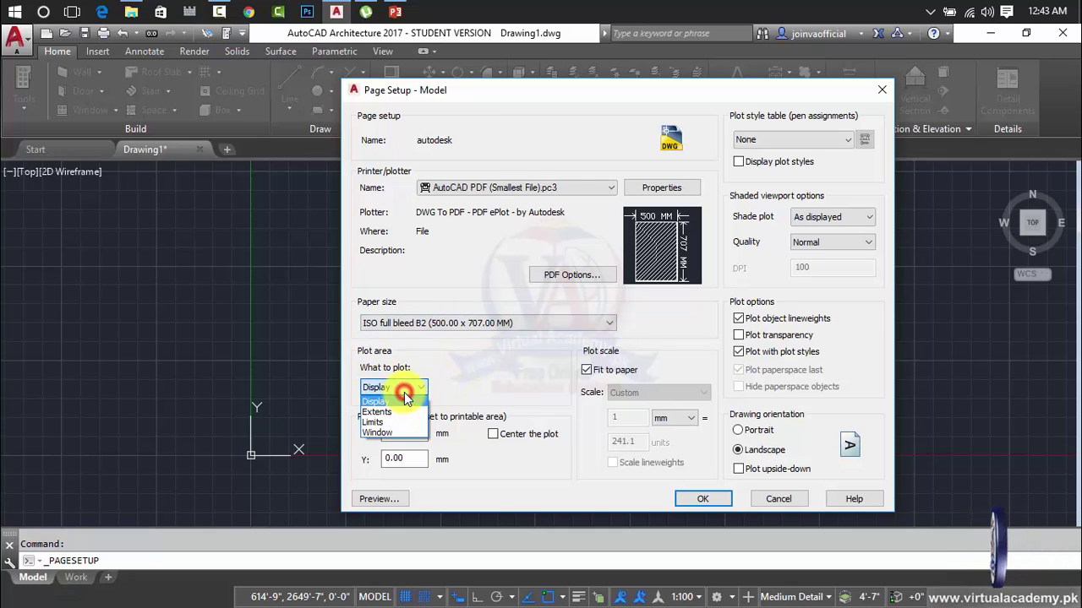
{"action": "left_click", "coordinate": [401, 407]}
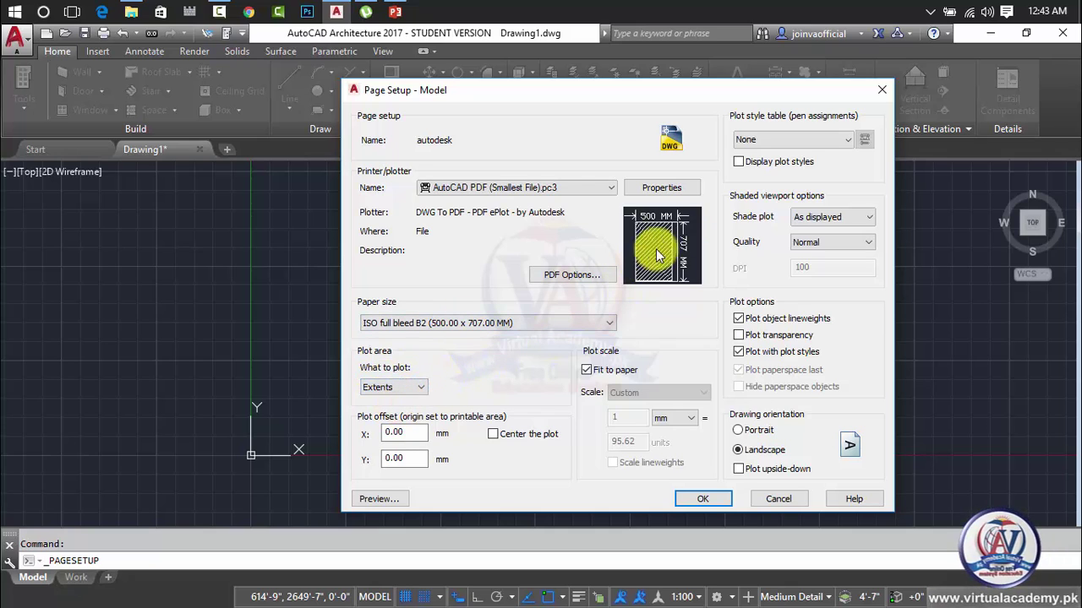
{"action": "left_click", "coordinate": [396, 387]}
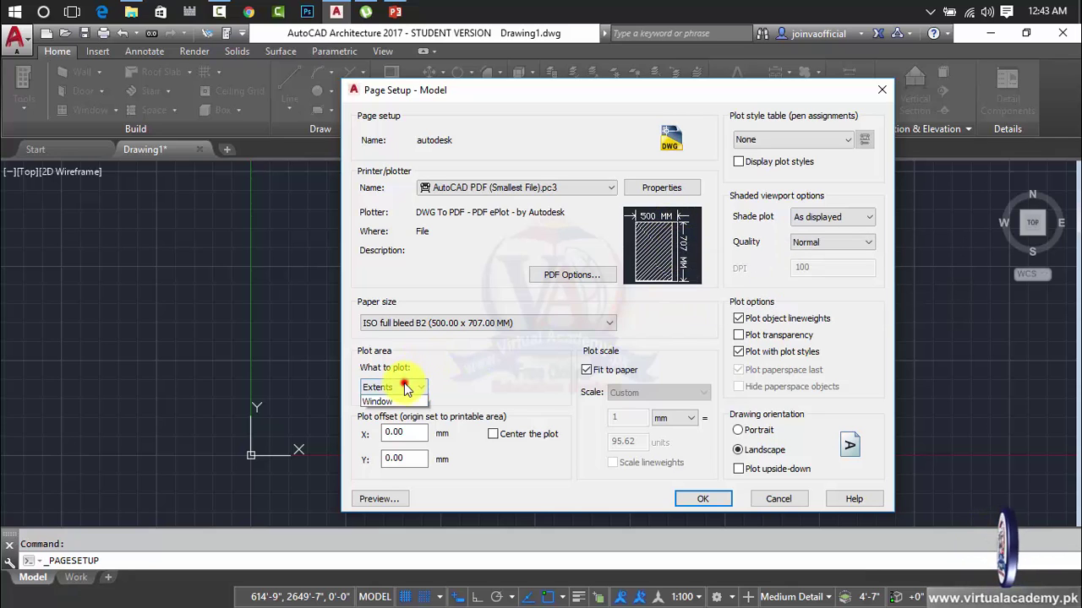
{"action": "left_click", "coordinate": [390, 421]}
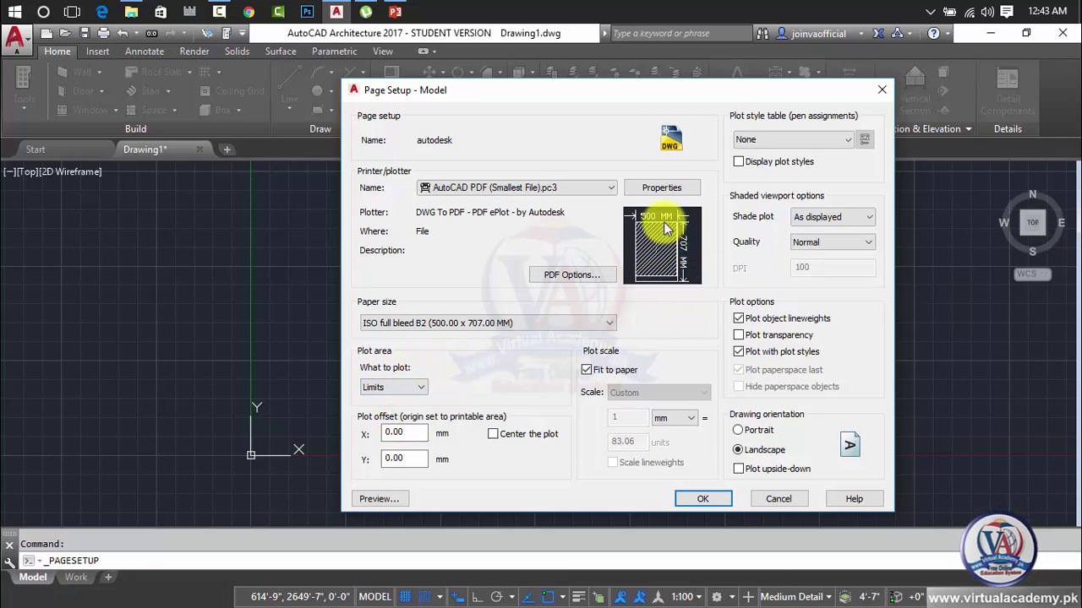
- Set the plot area to a Window enclosing the whole rectangle and most of the circles, and check the paper preview
{"action": "left_click", "coordinate": [376, 387]}
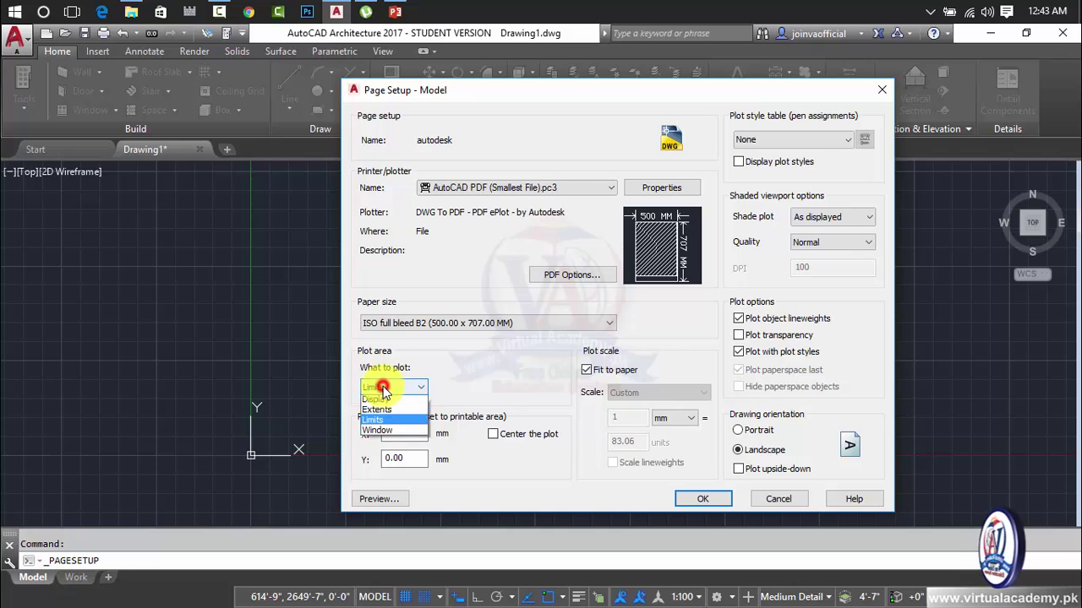
{"action": "left_click", "coordinate": [379, 432]}
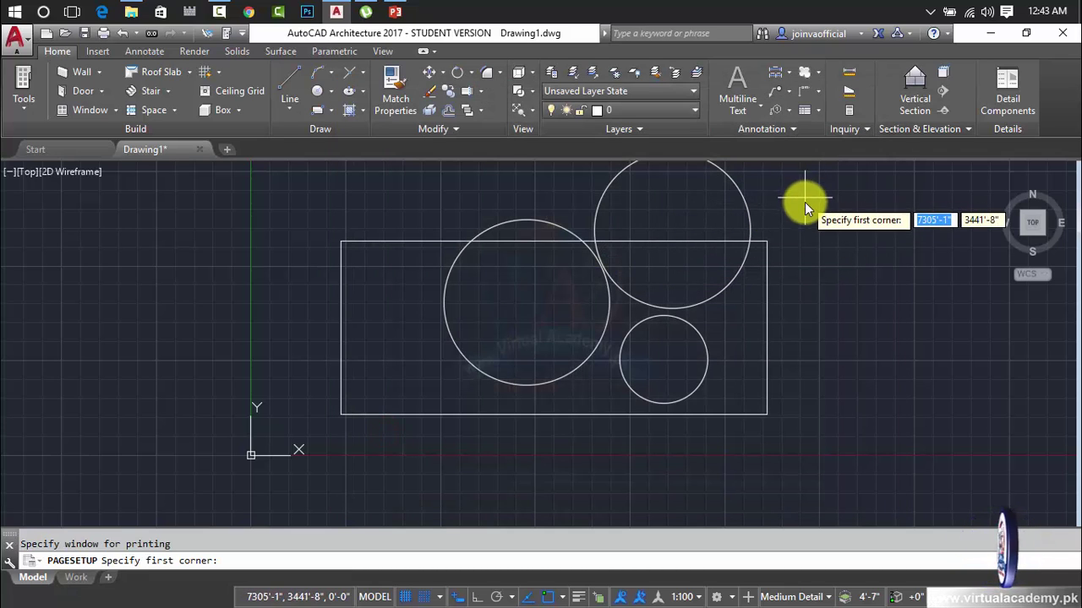
{"action": "left_click", "coordinate": [856, 194]}
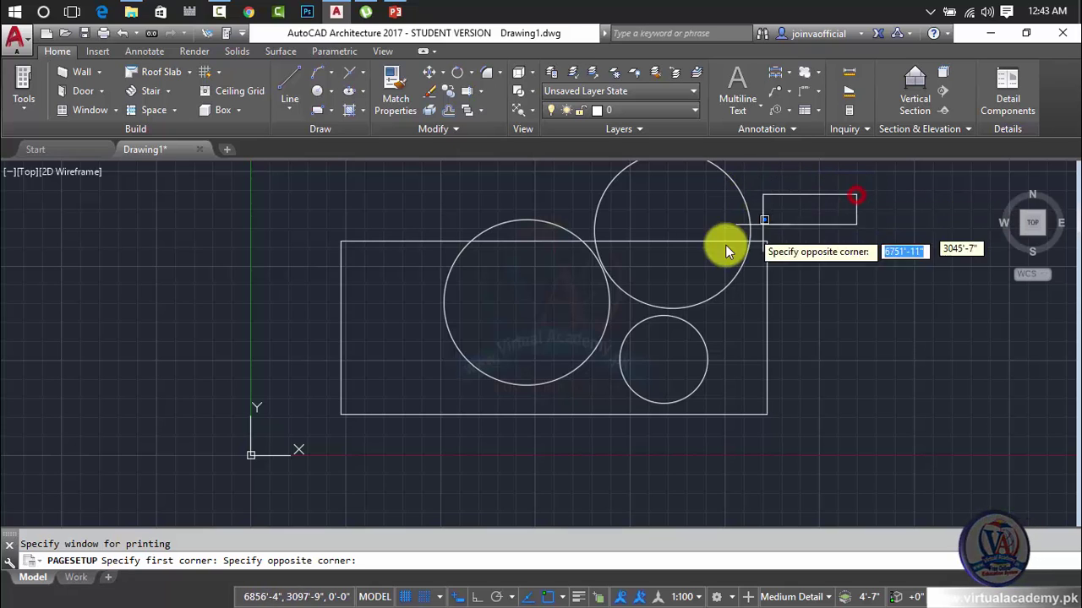
{"action": "left_click", "coordinate": [302, 447]}
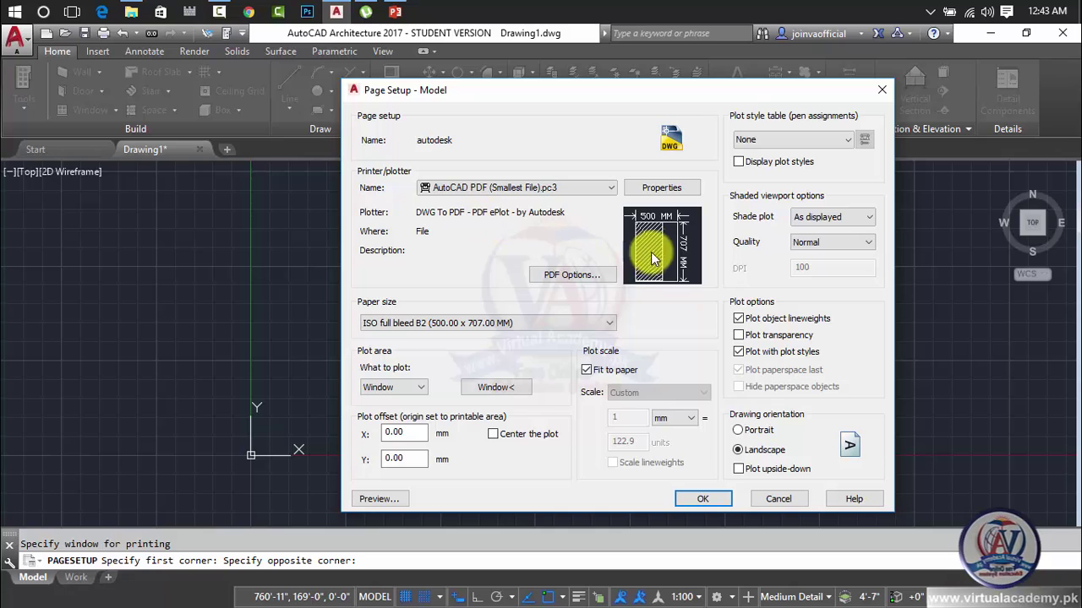
{"action": "mouse_move", "coordinate": [663, 223]}
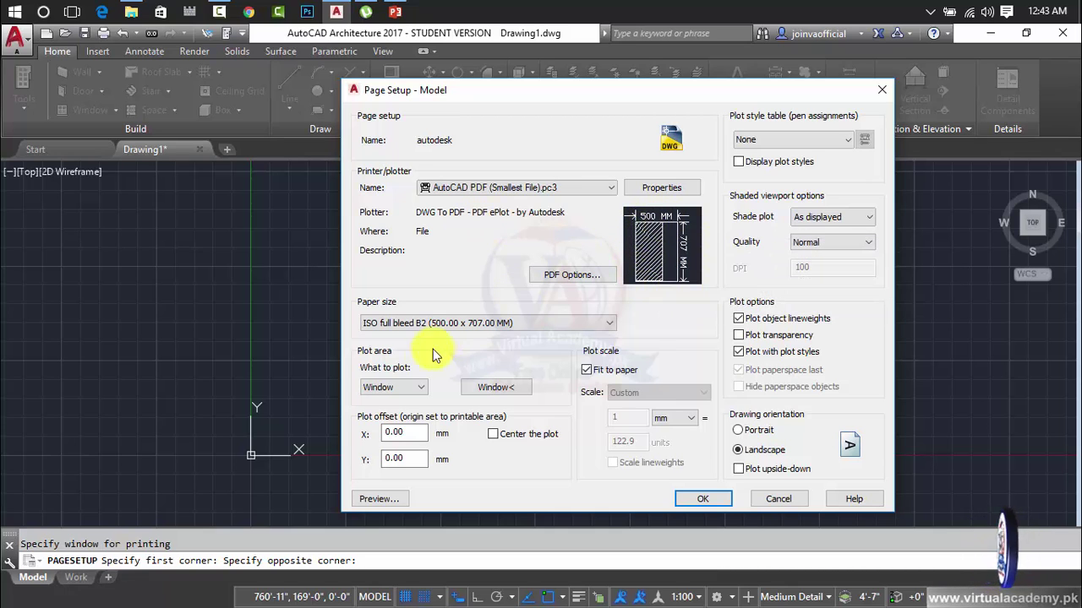
- Switch the plot area to Display, Extents and then Limits, comparing the paper preview for each option
{"action": "left_click", "coordinate": [411, 390]}
{"action": "left_click", "coordinate": [373, 401]}
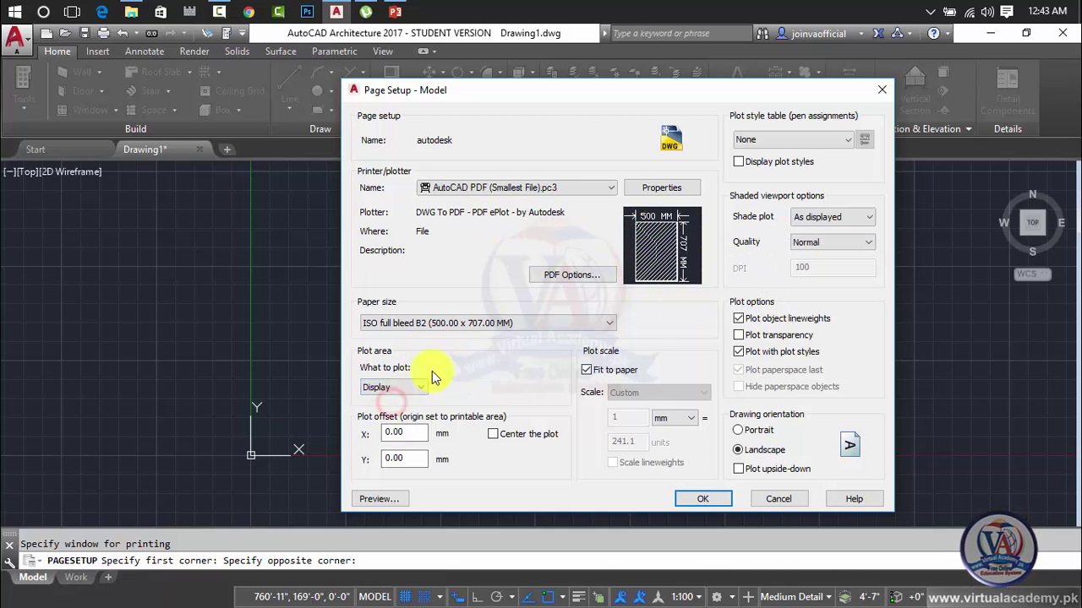
{"action": "mouse_move", "coordinate": [686, 253]}
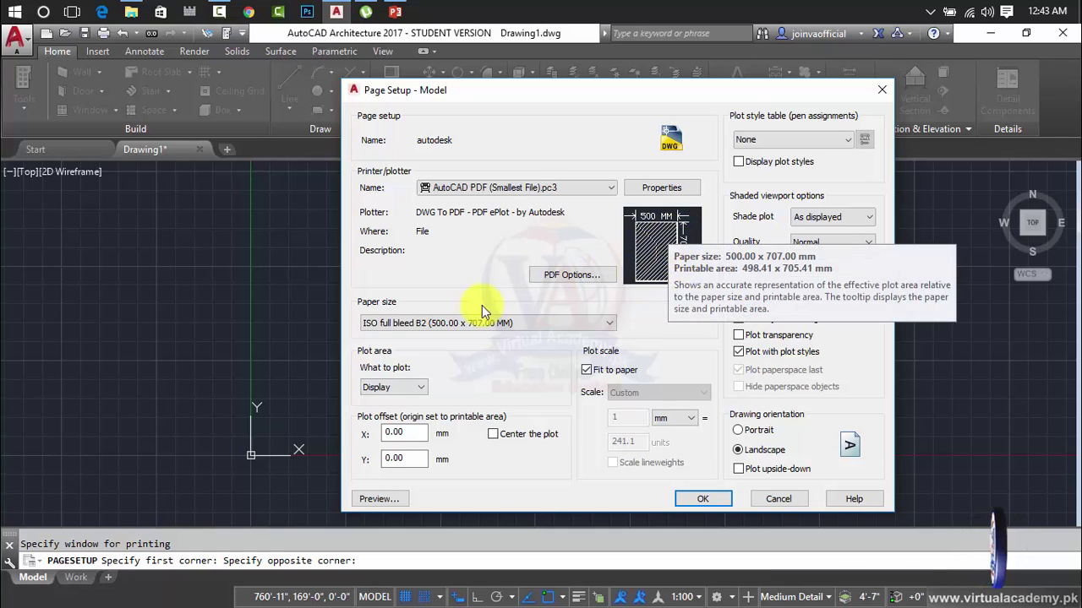
{"action": "left_click", "coordinate": [387, 387]}
{"action": "left_click", "coordinate": [387, 413]}
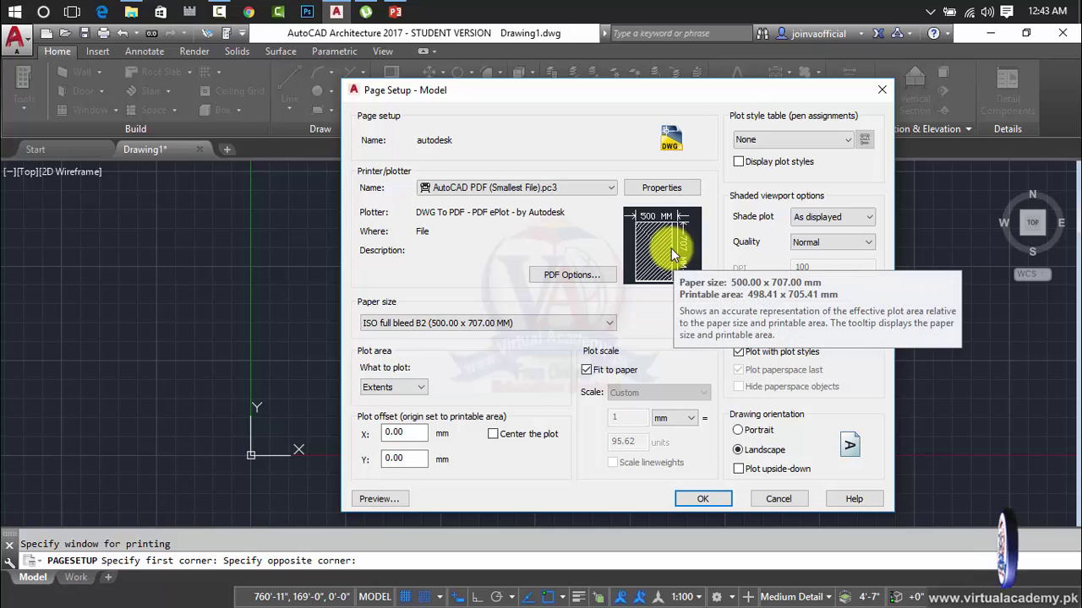
{"action": "left_click", "coordinate": [413, 390]}
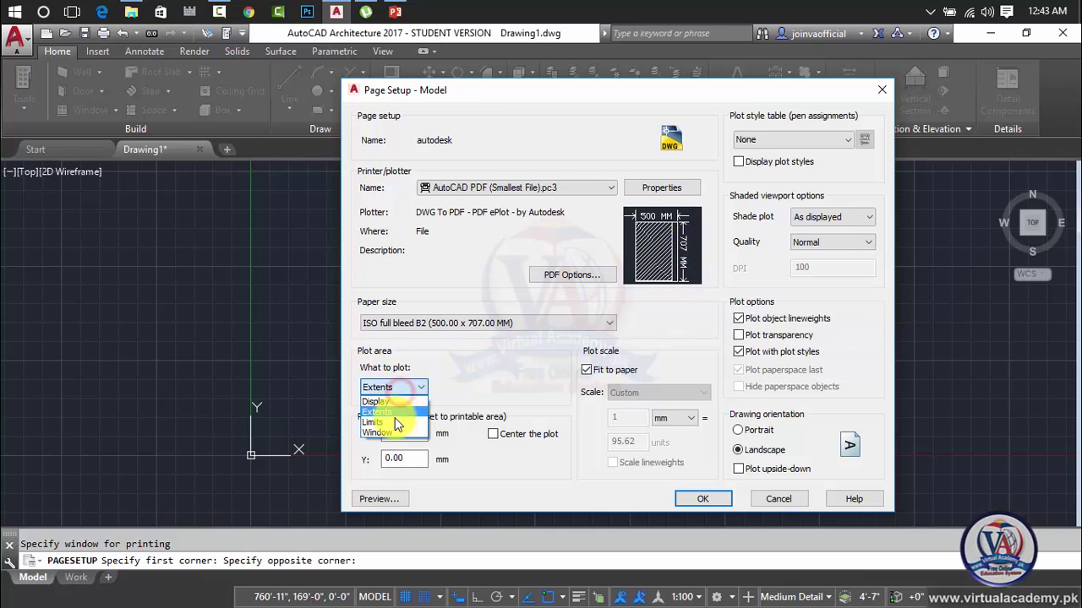
{"action": "left_click", "coordinate": [393, 423]}
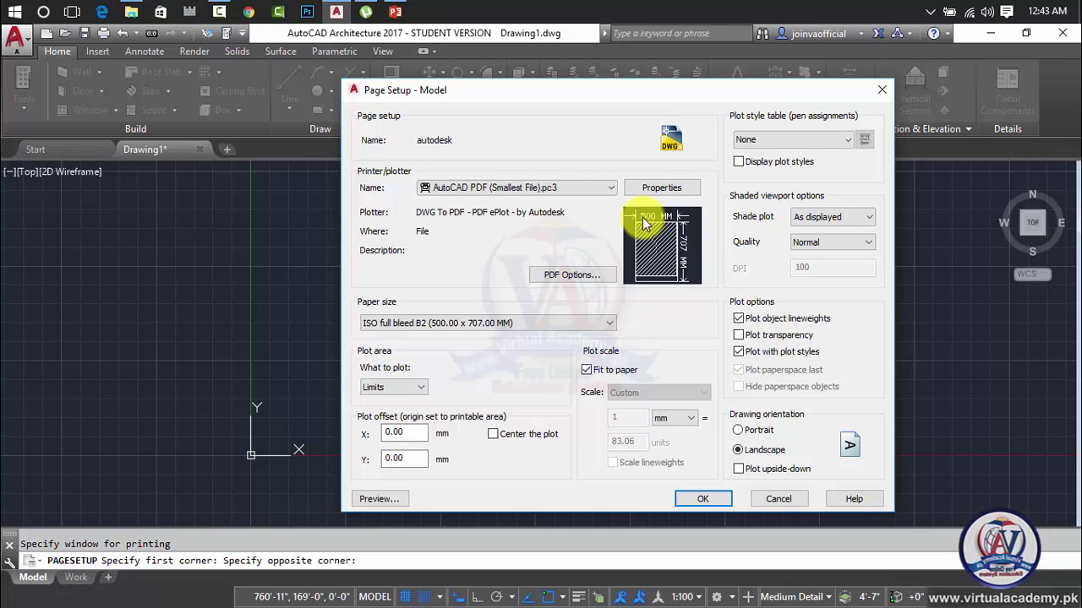
{"action": "mouse_move", "coordinate": [689, 233]}
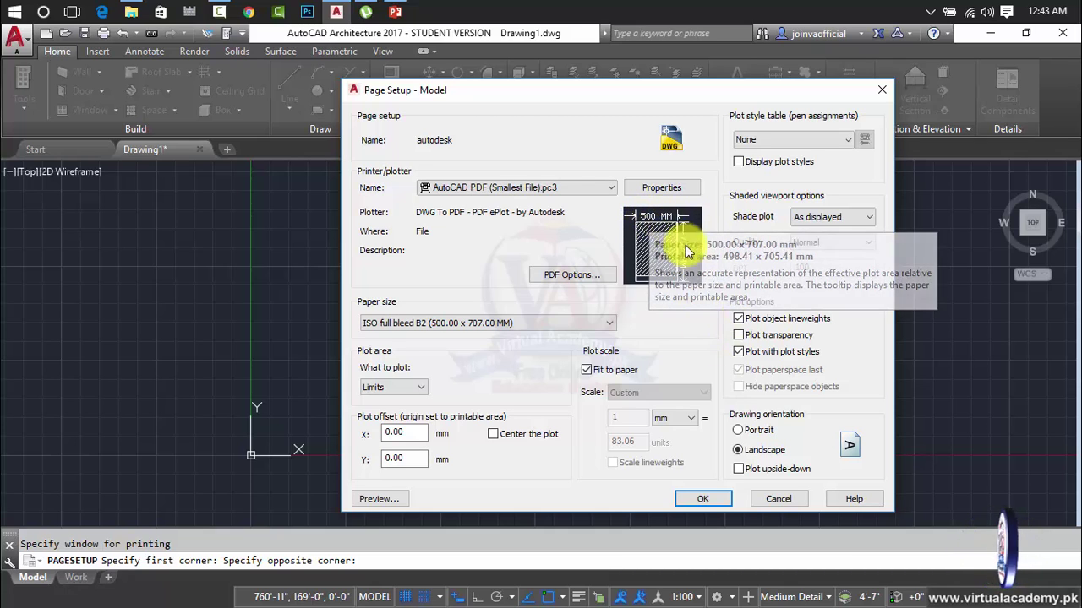
- Set the plot area to Window and redefine the window from inside the left circle to just beyond the small circle
{"action": "left_click", "coordinate": [402, 389]}
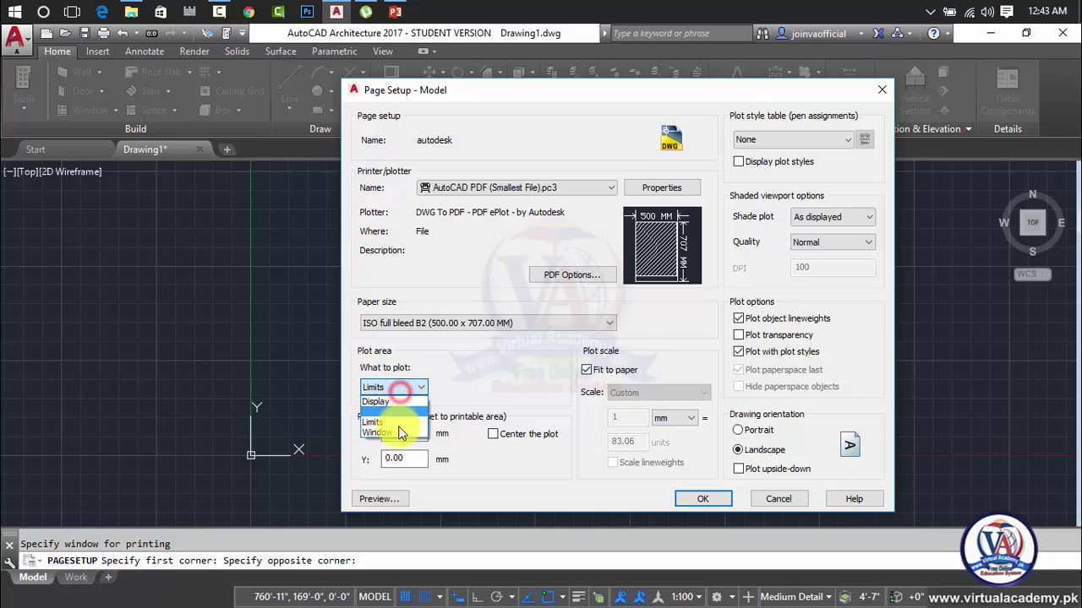
{"action": "left_click", "coordinate": [400, 433]}
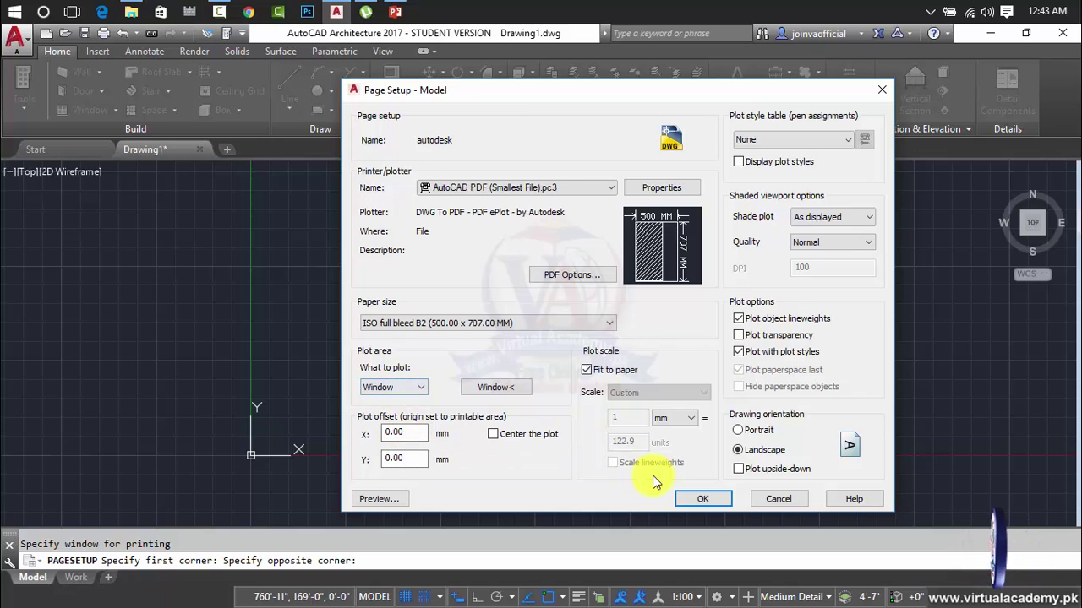
{"action": "left_click", "coordinate": [497, 386]}
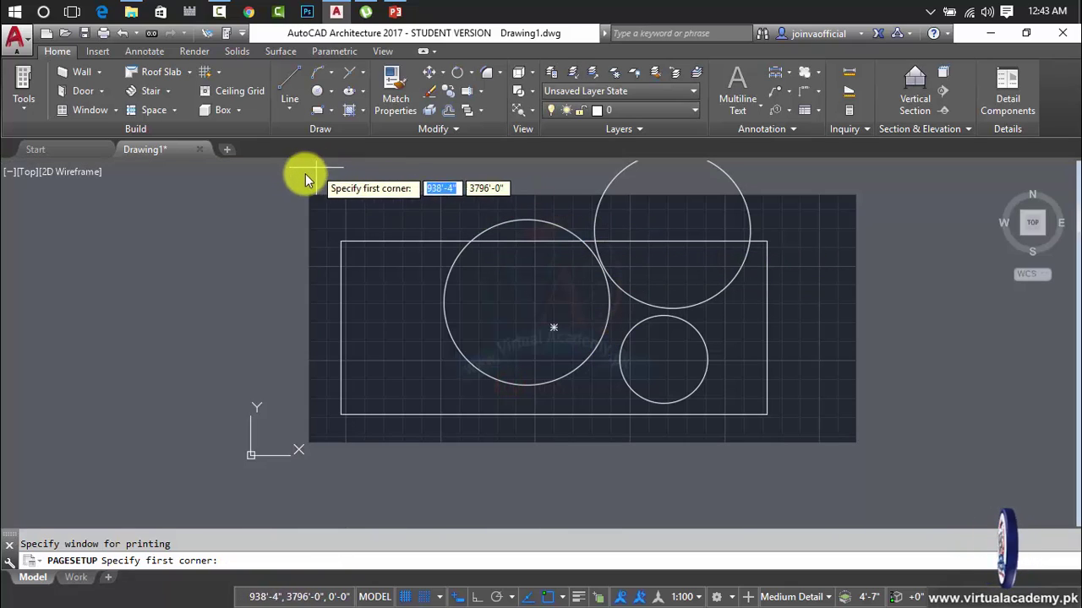
{"action": "left_click", "coordinate": [524, 283]}
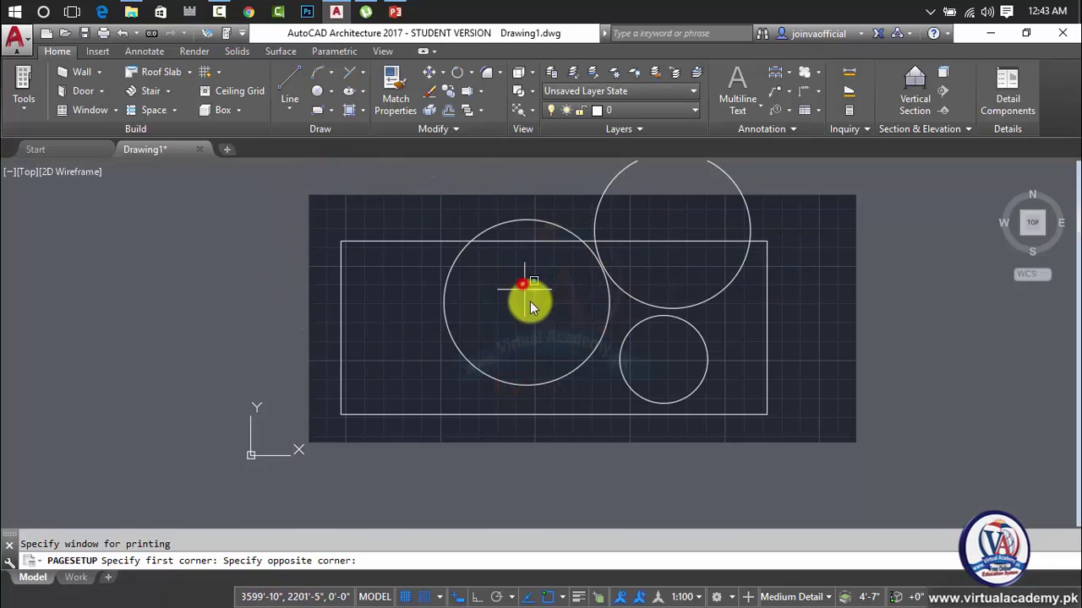
{"action": "left_click", "coordinate": [720, 394]}
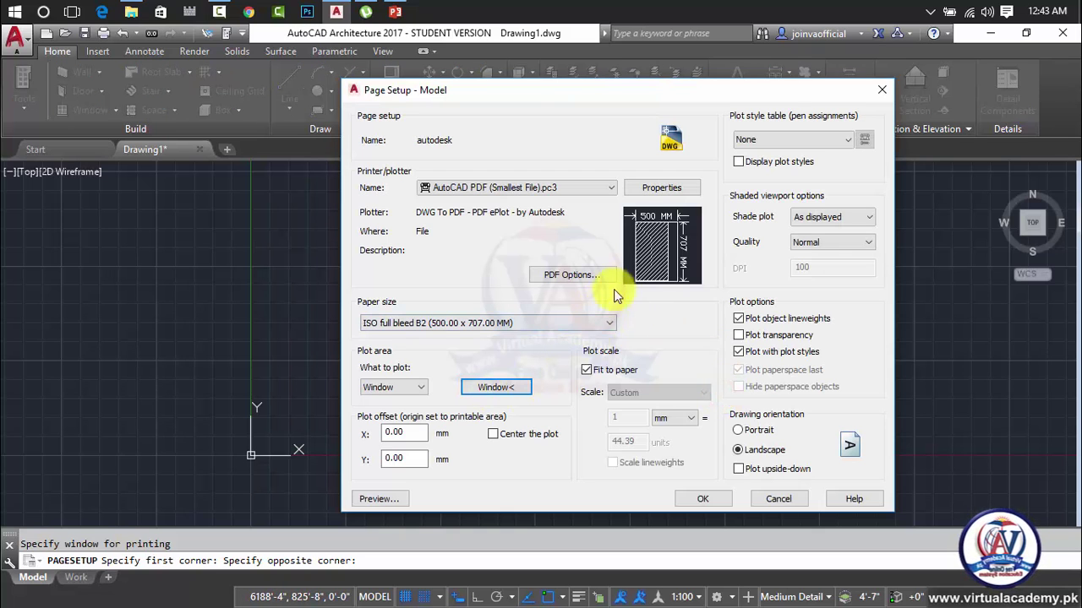
- Redefine the plot window as a tiny area across the left circle's edge, next to the small circle
{"action": "left_click", "coordinate": [493, 389]}
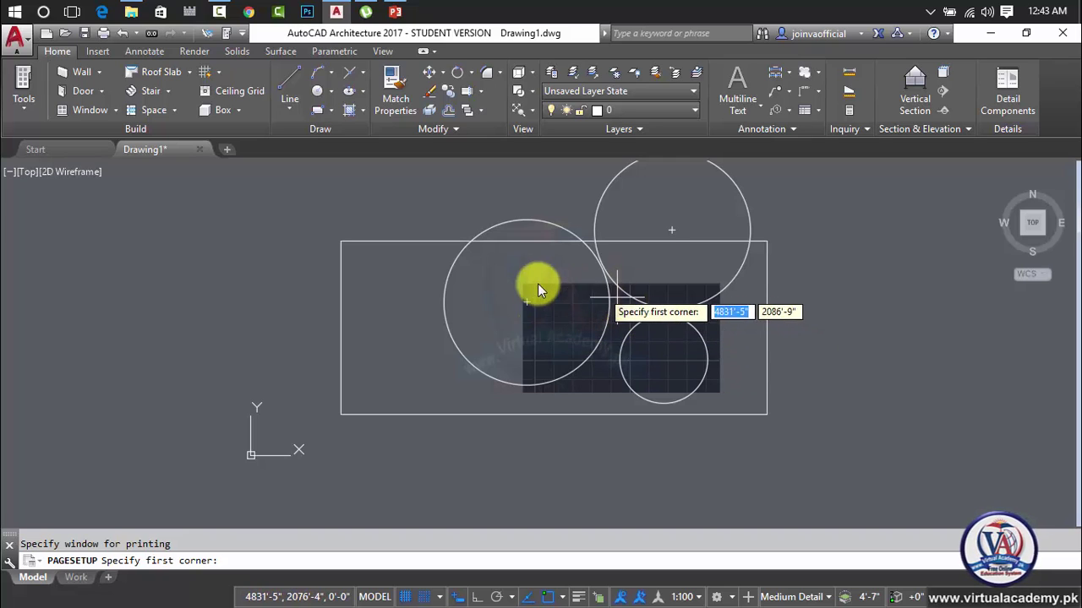
{"action": "left_click", "coordinate": [595, 309]}
{"action": "left_click", "coordinate": [619, 324]}
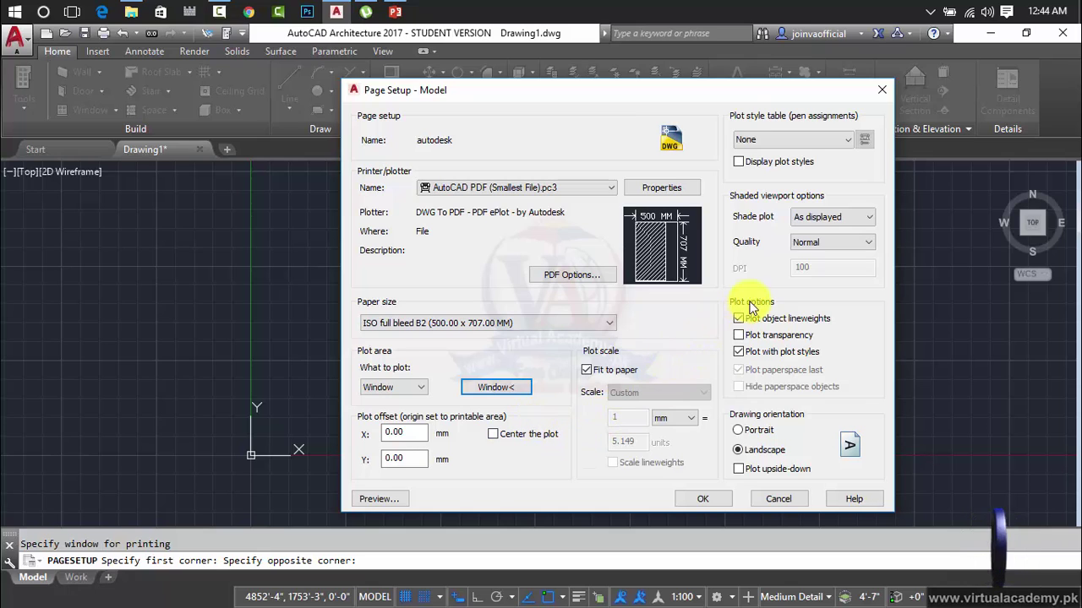
- Try the Presentation and Draft qualities for the shaded viewport and settle on Preview
{"action": "left_click", "coordinate": [803, 242]}
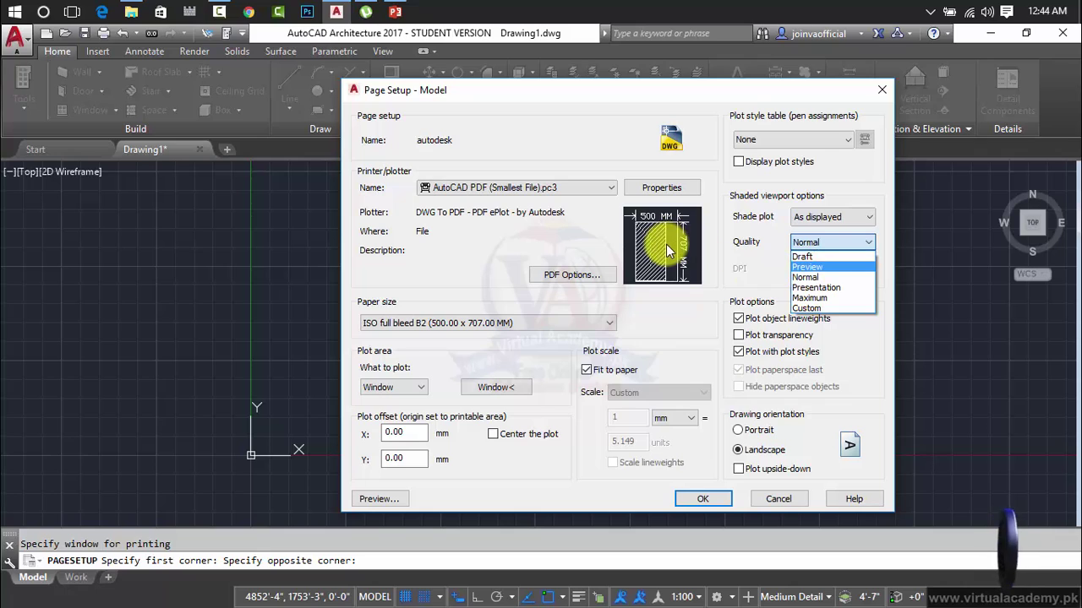
{"action": "left_click", "coordinate": [816, 288]}
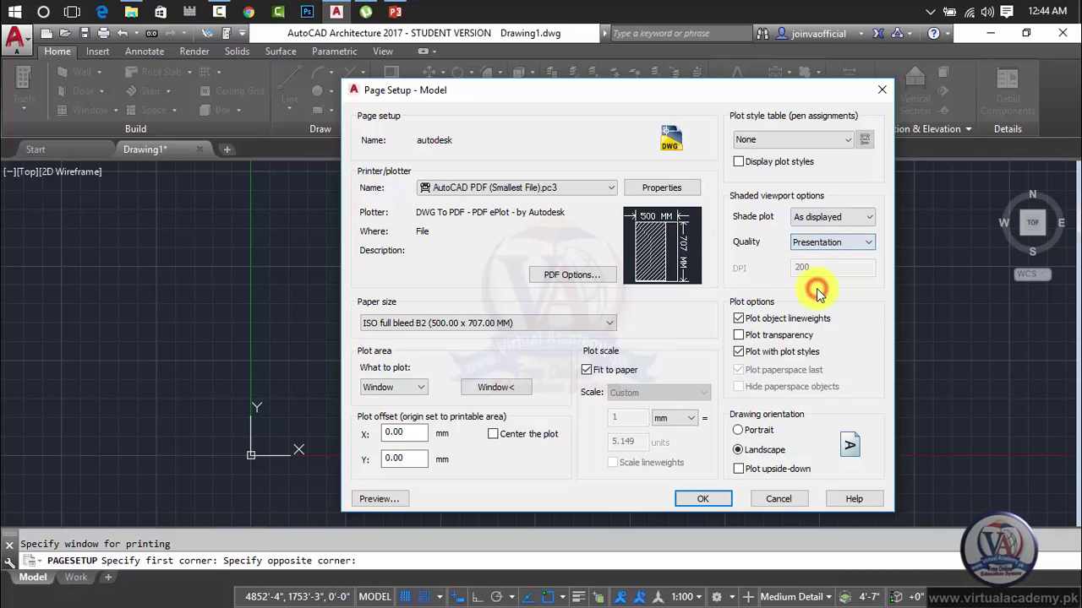
{"action": "left_click", "coordinate": [799, 243]}
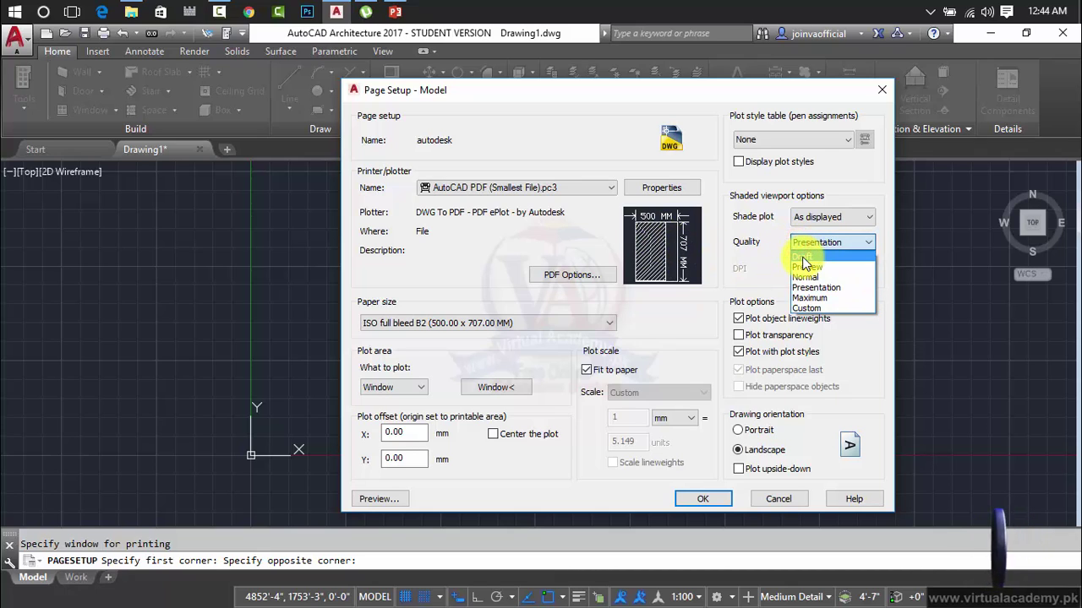
{"action": "left_click", "coordinate": [803, 257]}
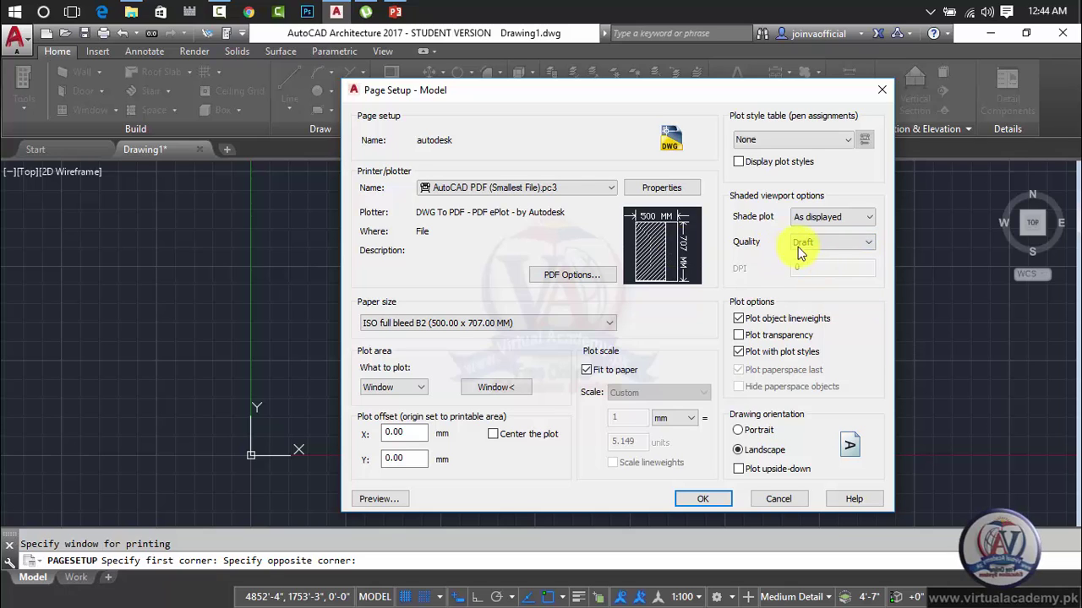
{"action": "left_click", "coordinate": [803, 244]}
{"action": "left_click", "coordinate": [809, 267]}
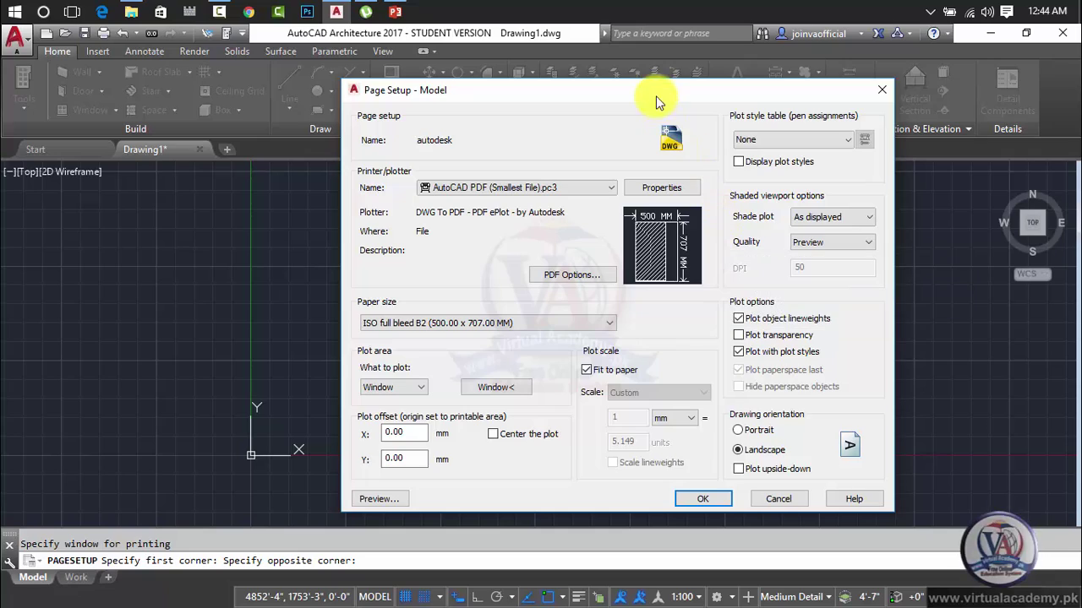
- Compare the Portrait orientation with Landscape on the paper preview and leave the page setup dialogs without saving
{"action": "left_click_drag", "start_coordinate": [652, 91], "coordinate": [73, 350]}
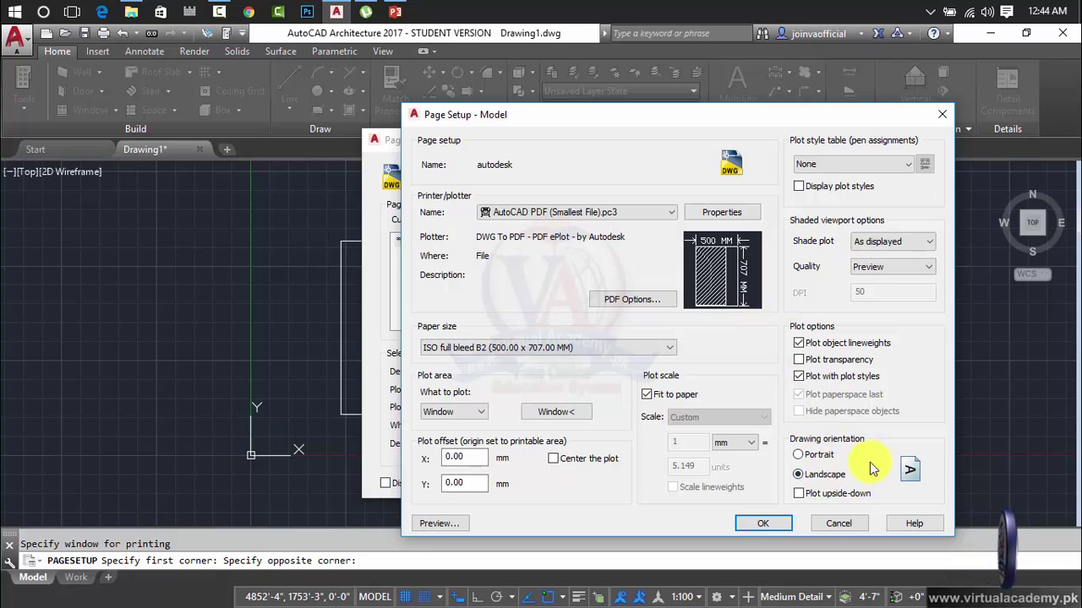
{"action": "left_click", "coordinate": [809, 454]}
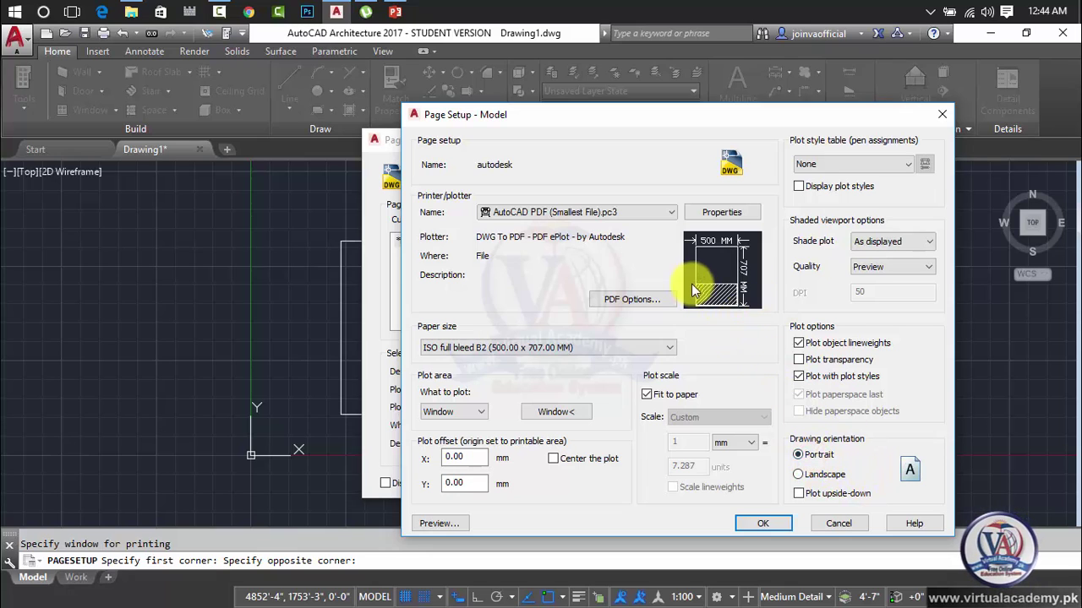
{"action": "left_click", "coordinate": [816, 474]}
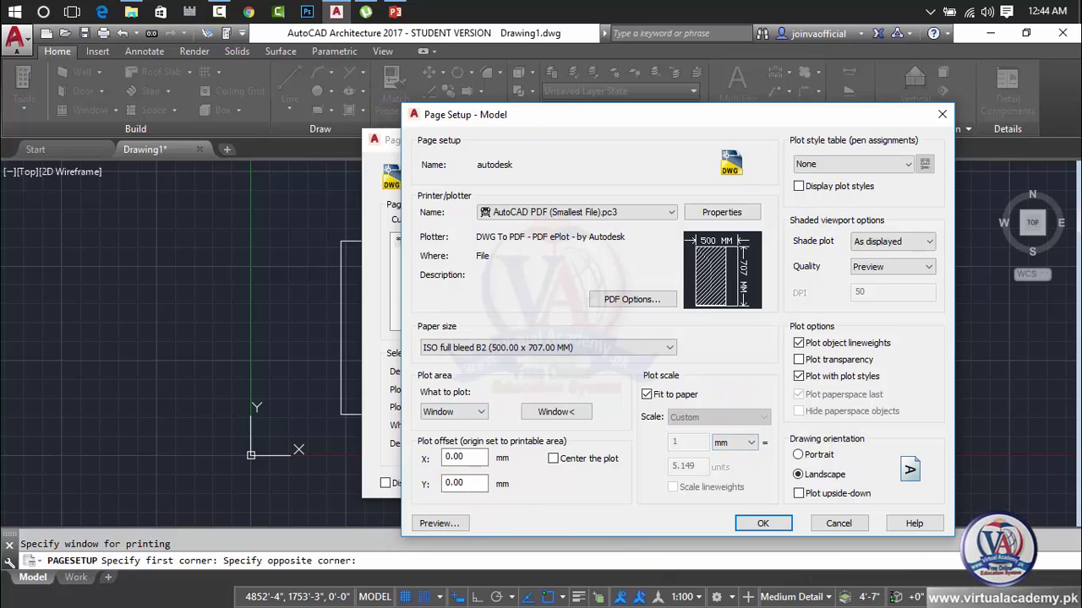
{"action": "left_click", "coordinate": [943, 116]}
{"action": "left_click", "coordinate": [703, 140]}
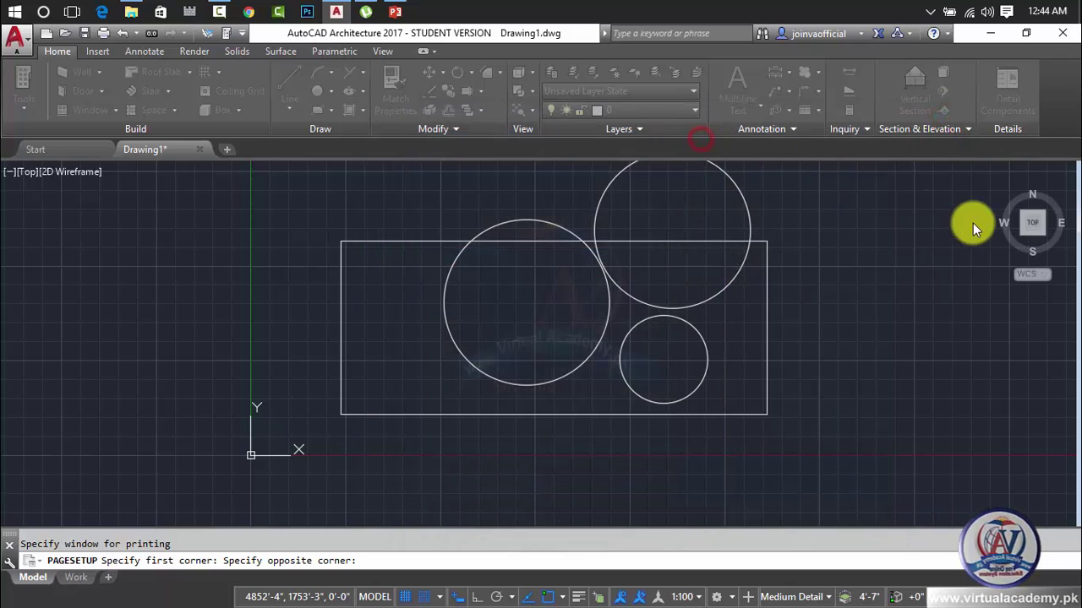
{"action": "left_click", "coordinate": [22, 44]}
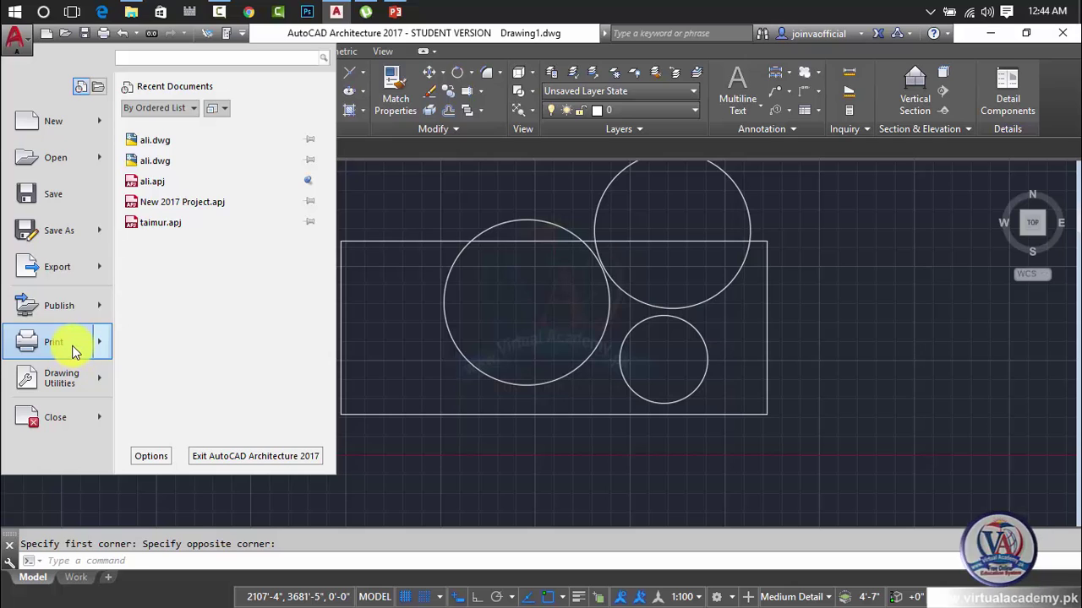
{"action": "left_click", "coordinate": [459, 333]}
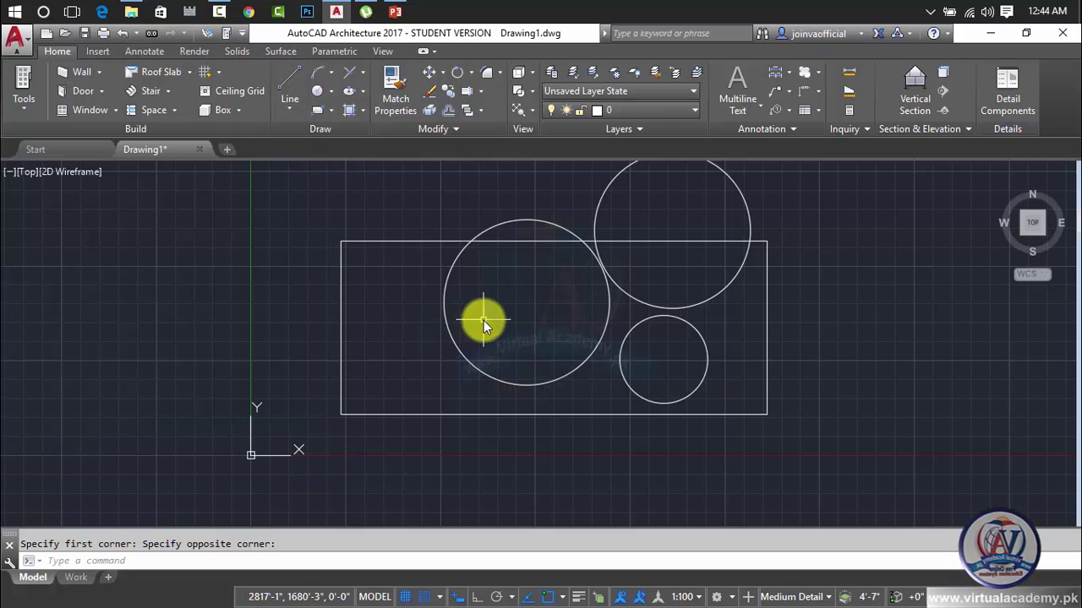
{"action": "key", "text": "Escape"}
- Open the autodesk page setup for modification from the Page Setup Manager
{"action": "scroll", "coordinate": [515, 297], "scroll_direction": "down", "scroll_amount": 2}
{"action": "mouse_move", "coordinate": [515, 296]}
{"action": "middle_mouse_down"}
{"action": "mouse_move", "coordinate": [506, 332]}
{"action": "mouse_move", "coordinate": [517, 329]}
{"action": "middle_mouse_up"}
{"action": "scroll", "coordinate": [517, 329], "scroll_direction": "up", "scroll_amount": 2}
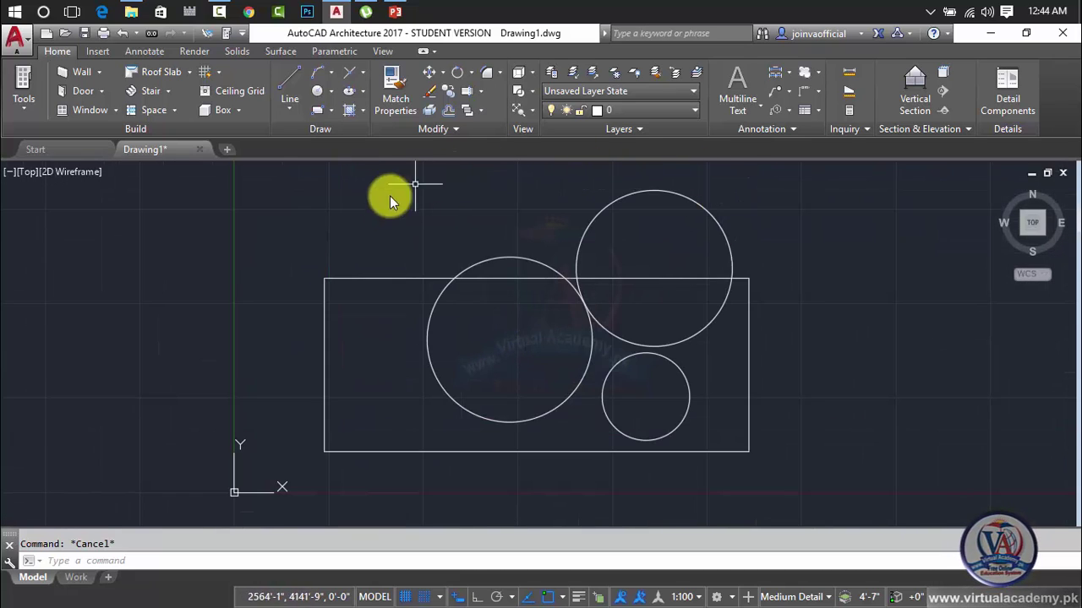
{"action": "left_click", "coordinate": [22, 31]}
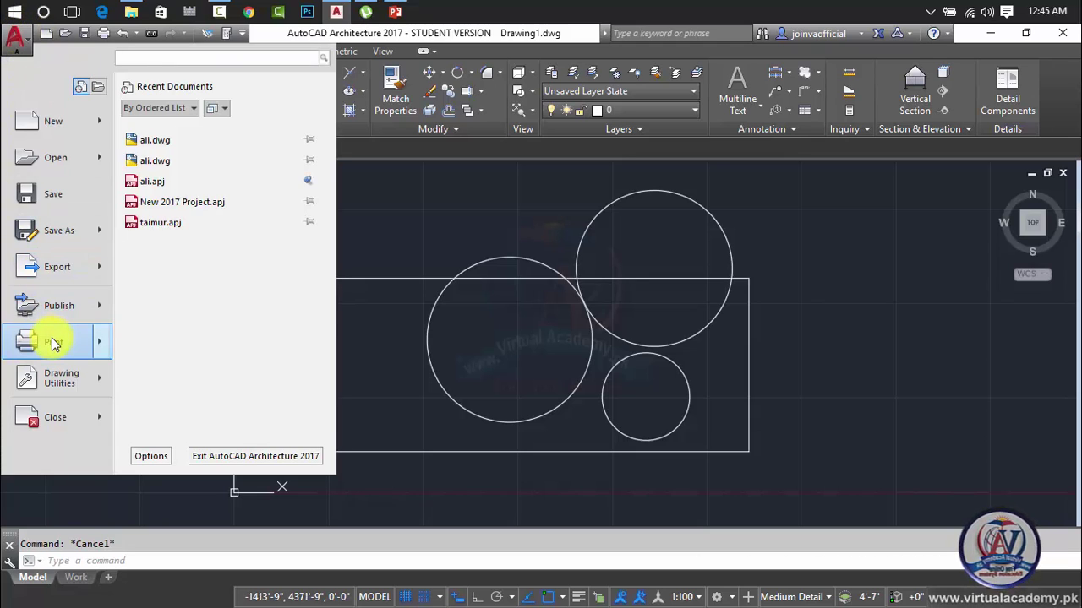
{"action": "mouse_move", "coordinate": [53, 343]}
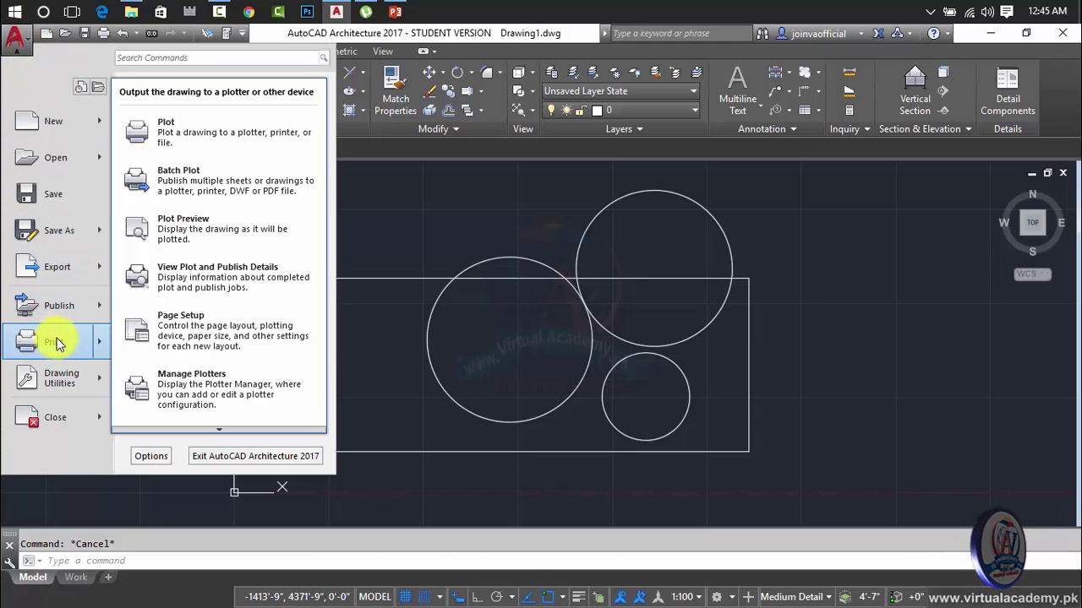
{"action": "left_click", "coordinate": [210, 339]}
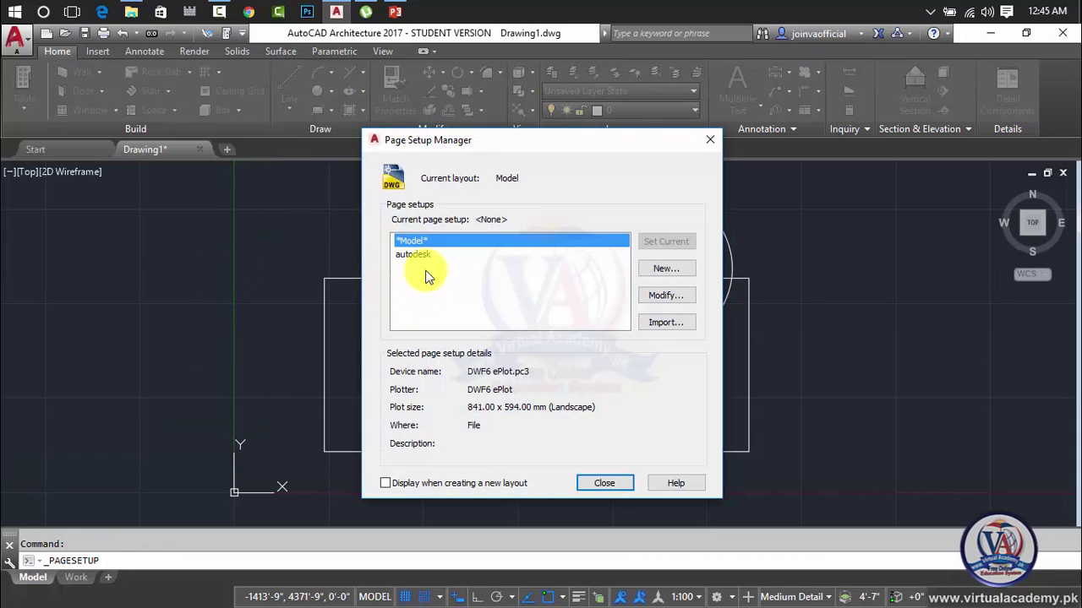
{"action": "left_click", "coordinate": [413, 255]}
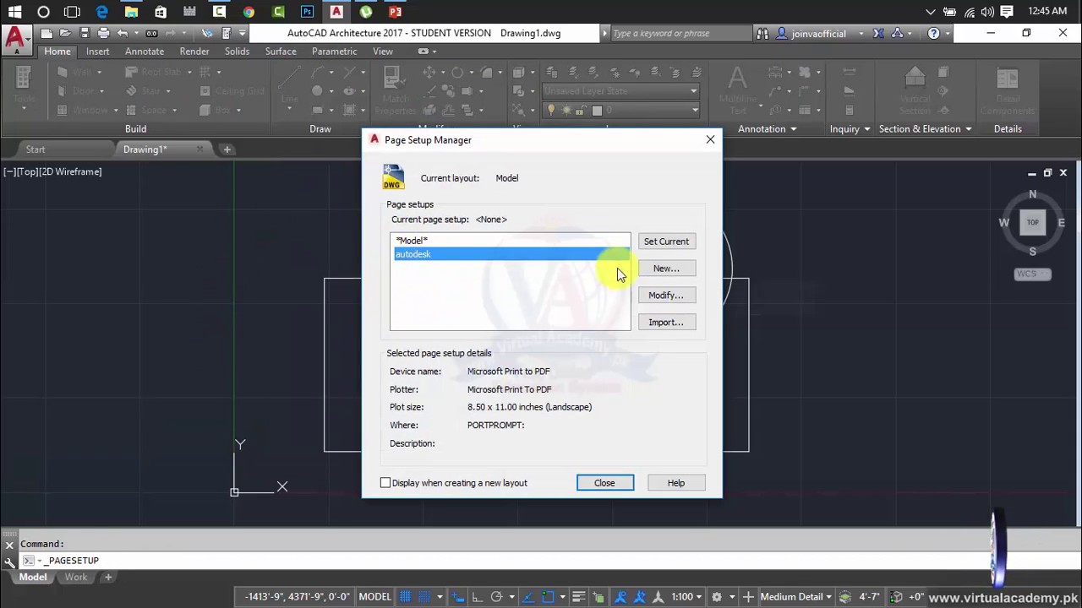
{"action": "left_click", "coordinate": [667, 296]}
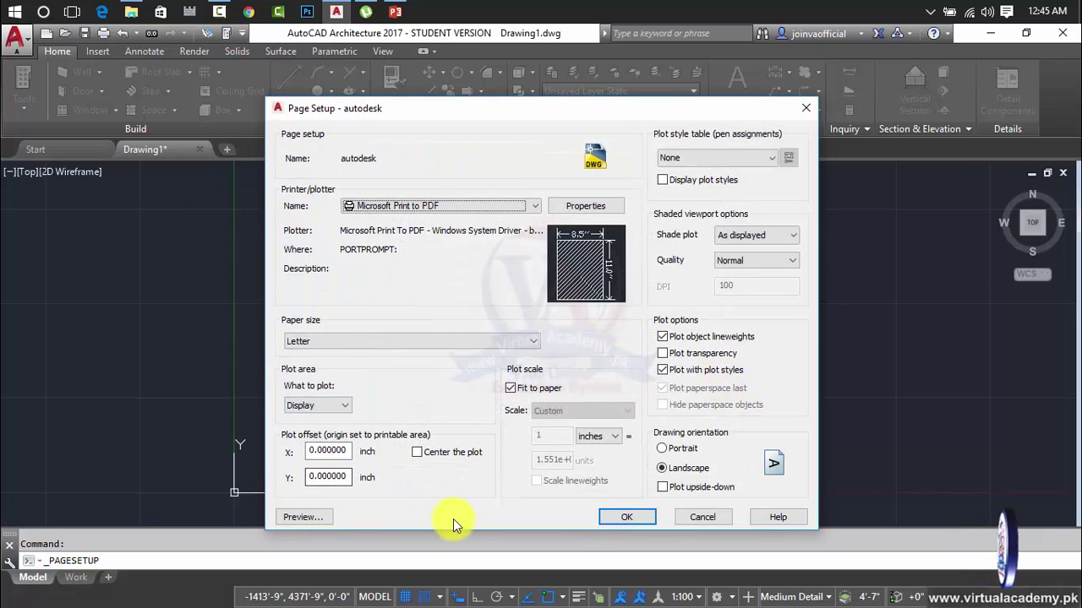
- Try a Window plot area enclosing the rectangle and all three circles in the autodesk page setup, and close the page setup dialogs
{"action": "left_click", "coordinate": [336, 343]}
{"action": "left_click", "coordinate": [337, 345]}
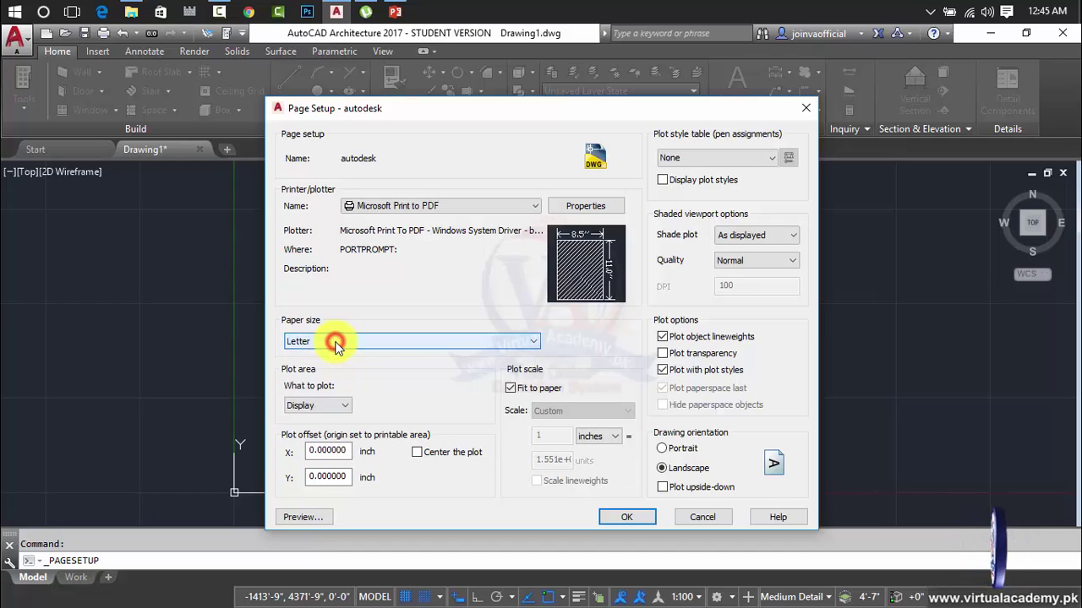
{"action": "left_click", "coordinate": [329, 406]}
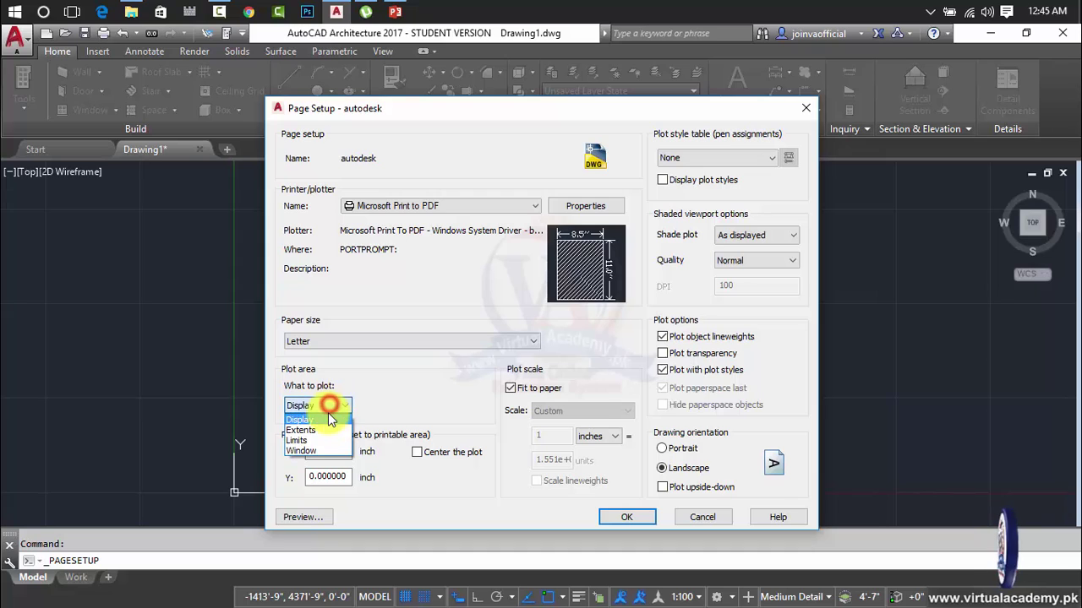
{"action": "left_click", "coordinate": [301, 451]}
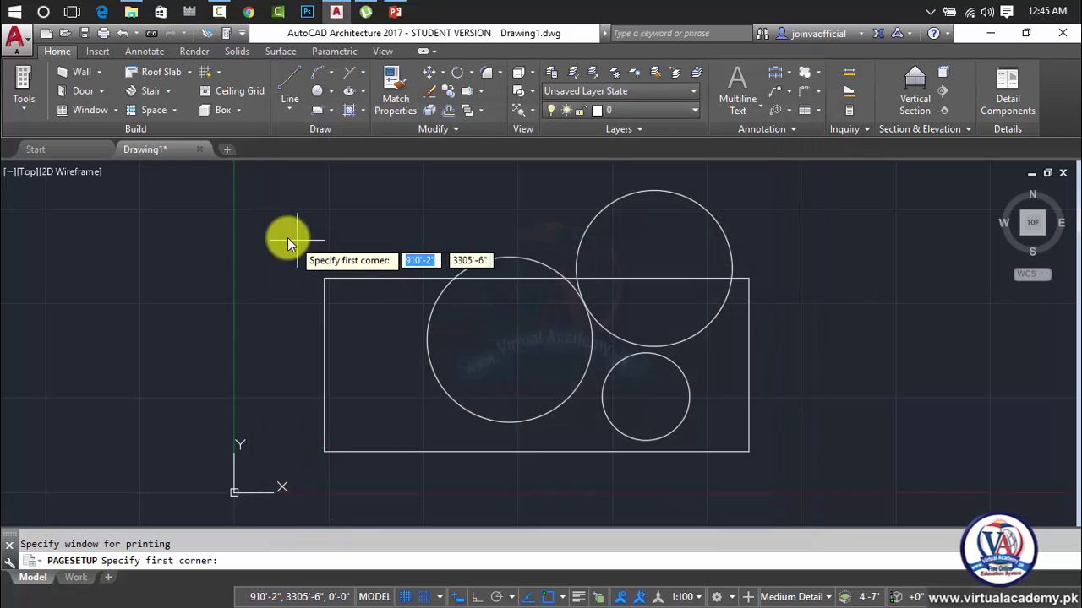
{"action": "left_click", "coordinate": [271, 164]}
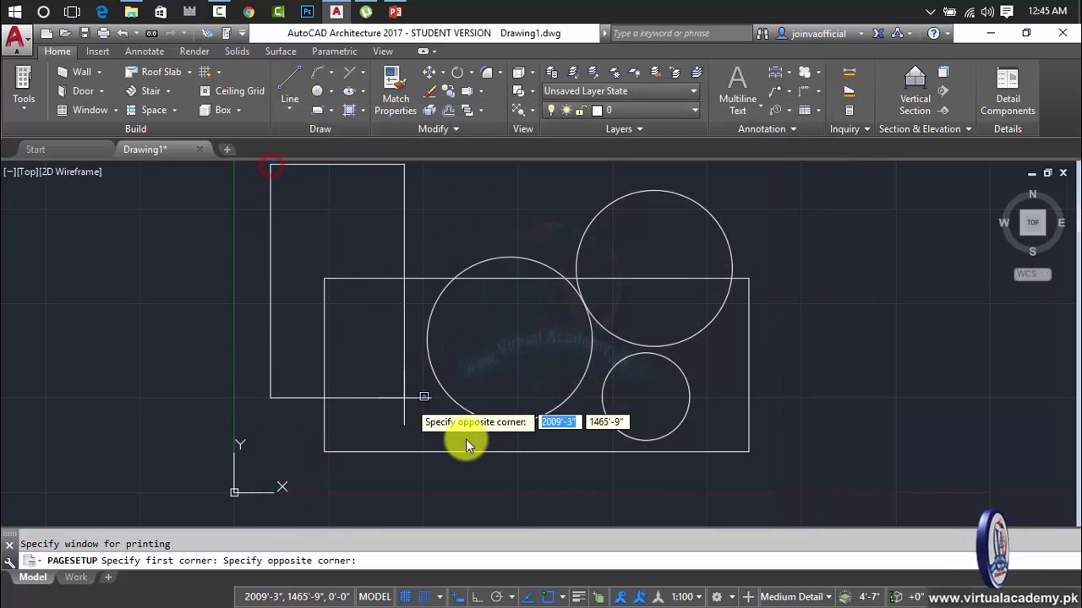
{"action": "left_click", "coordinate": [777, 469]}
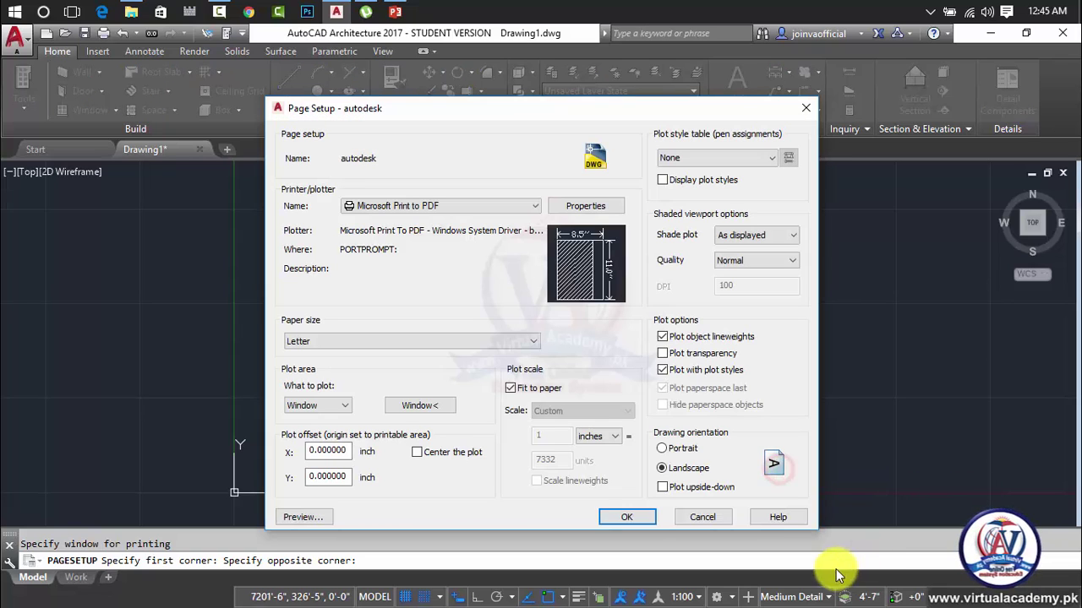
{"action": "left_click", "coordinate": [623, 517]}
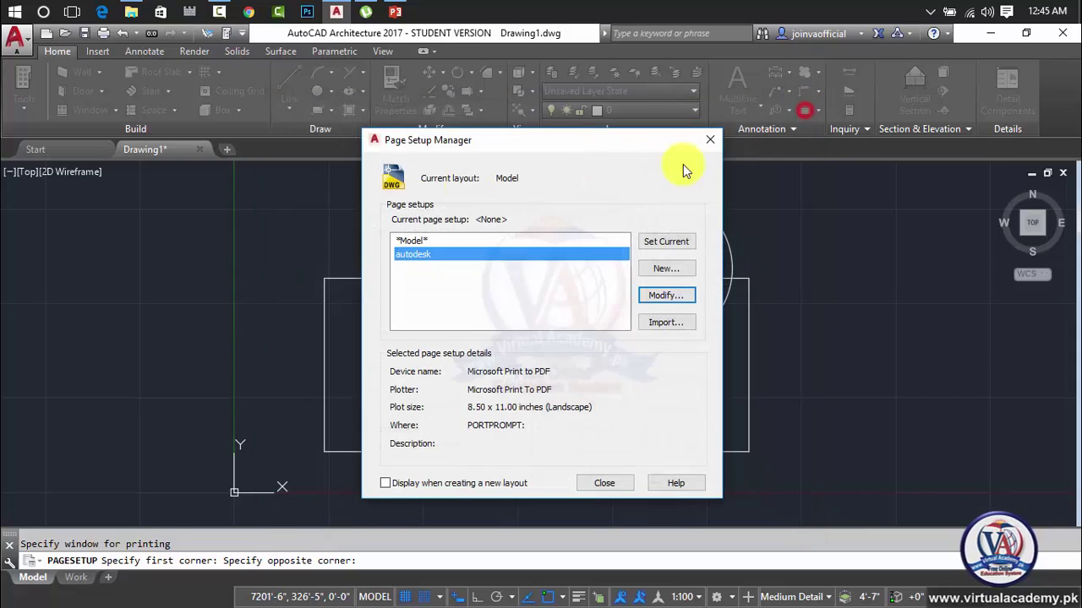
{"action": "left_click", "coordinate": [709, 139]}
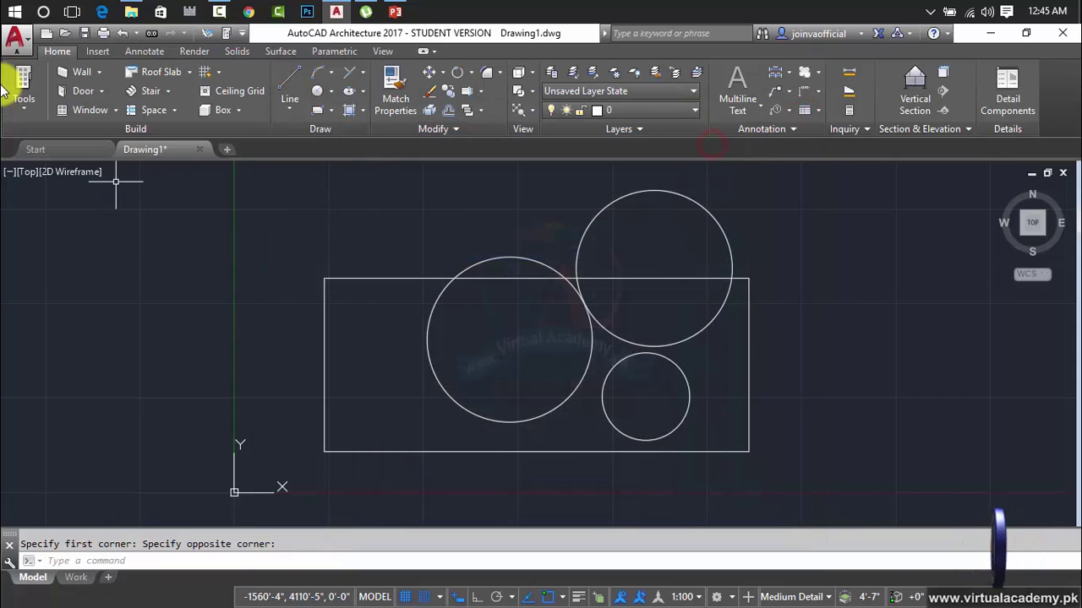
- Open the Plotter Manager folder to review the available plotter configuration files, and close it again
{"action": "left_click", "coordinate": [15, 38]}
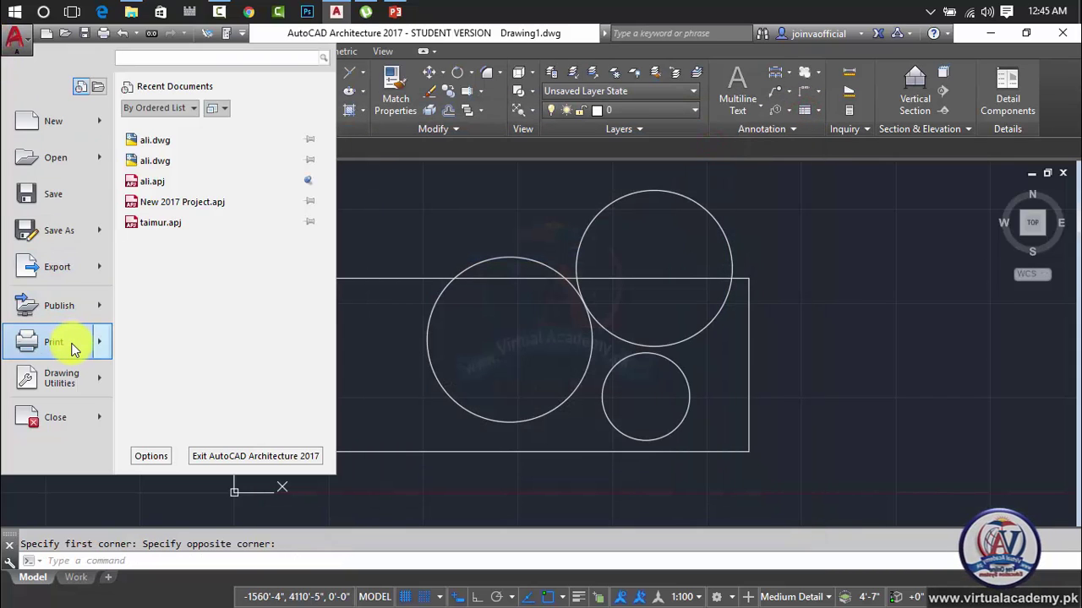
{"action": "mouse_move", "coordinate": [75, 350]}
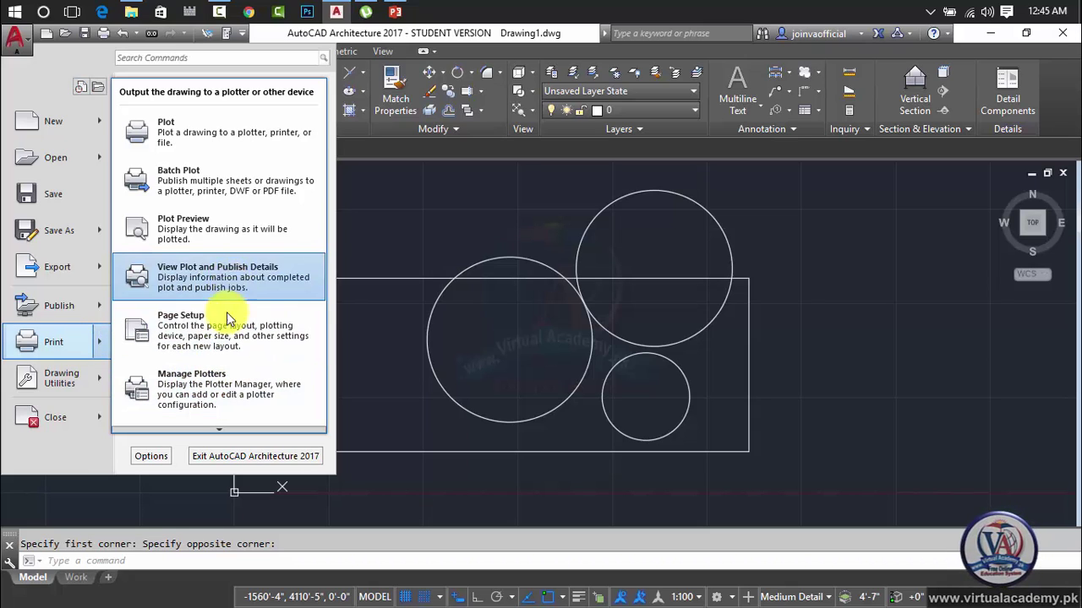
{"action": "left_click", "coordinate": [218, 385]}
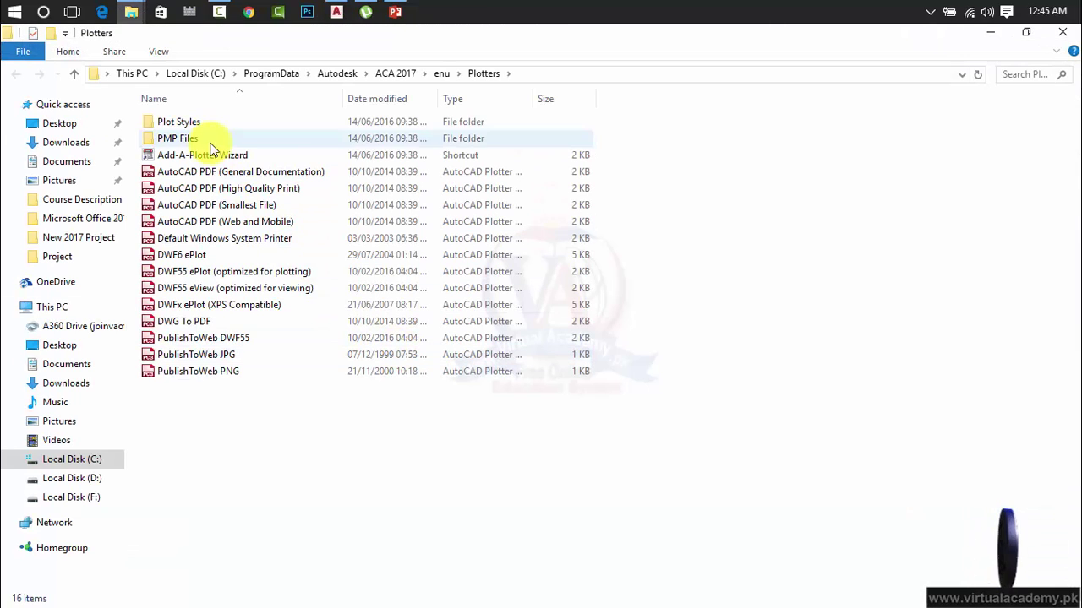
{"action": "left_click_drag", "start_coordinate": [188, 354], "coordinate": [187, 190]}
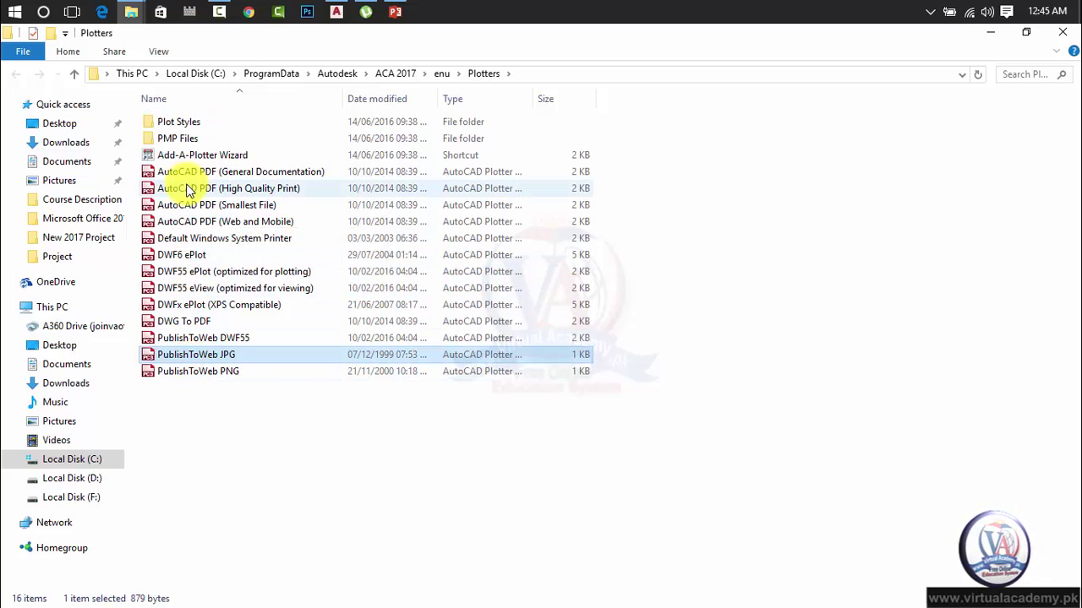
{"action": "left_click", "coordinate": [1060, 36]}
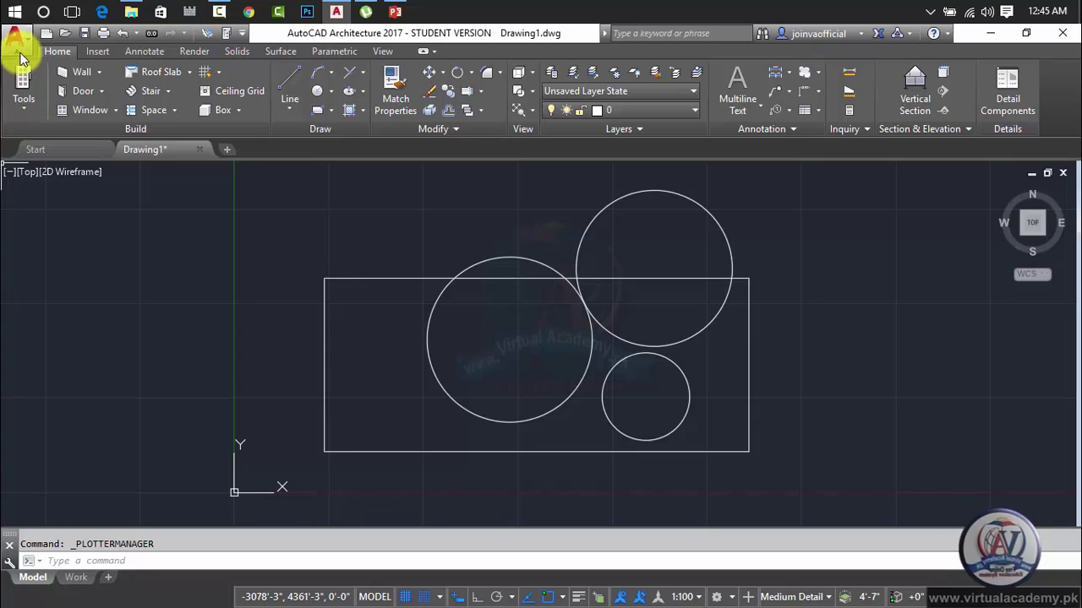
- Open the drawing's properties and go through the summary fields from title and subject down to hyperlink base
{"action": "left_click", "coordinate": [20, 50]}
{"action": "mouse_move", "coordinate": [55, 397]}
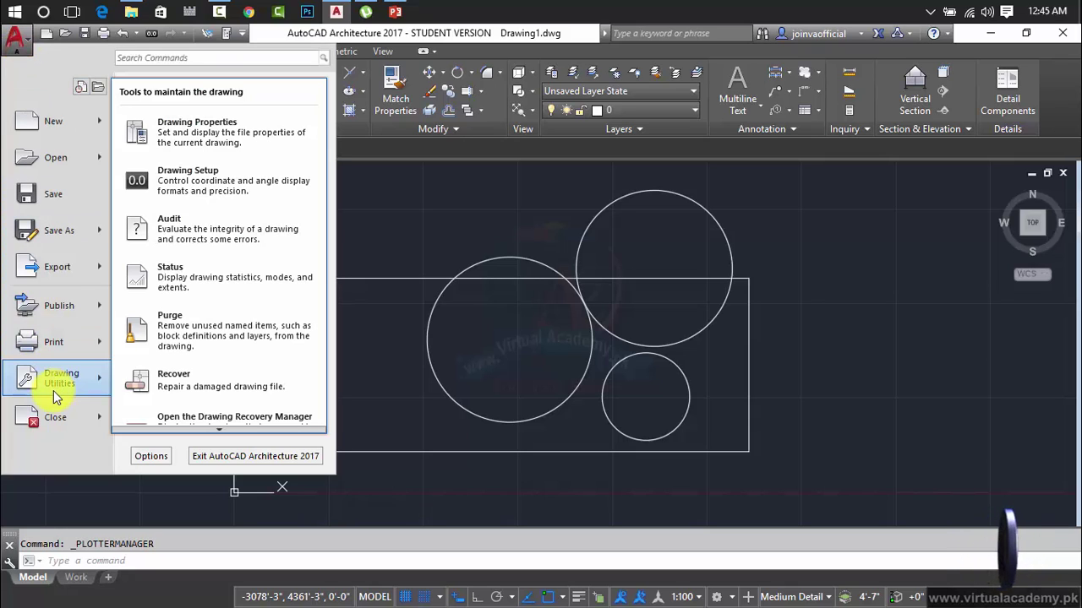
{"action": "left_click", "coordinate": [214, 139]}
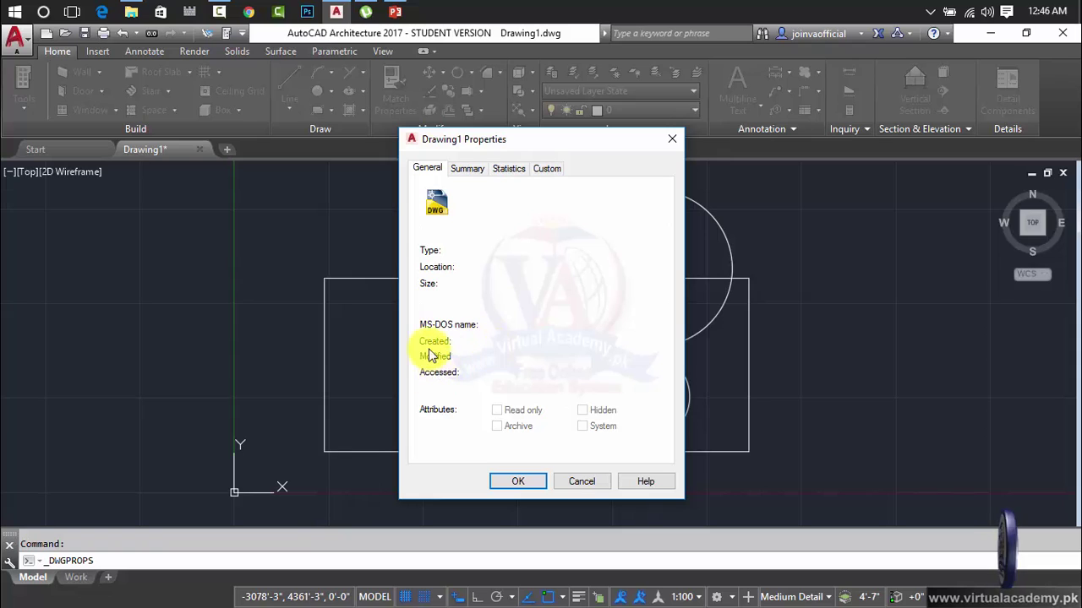
{"action": "left_click", "coordinate": [469, 179]}
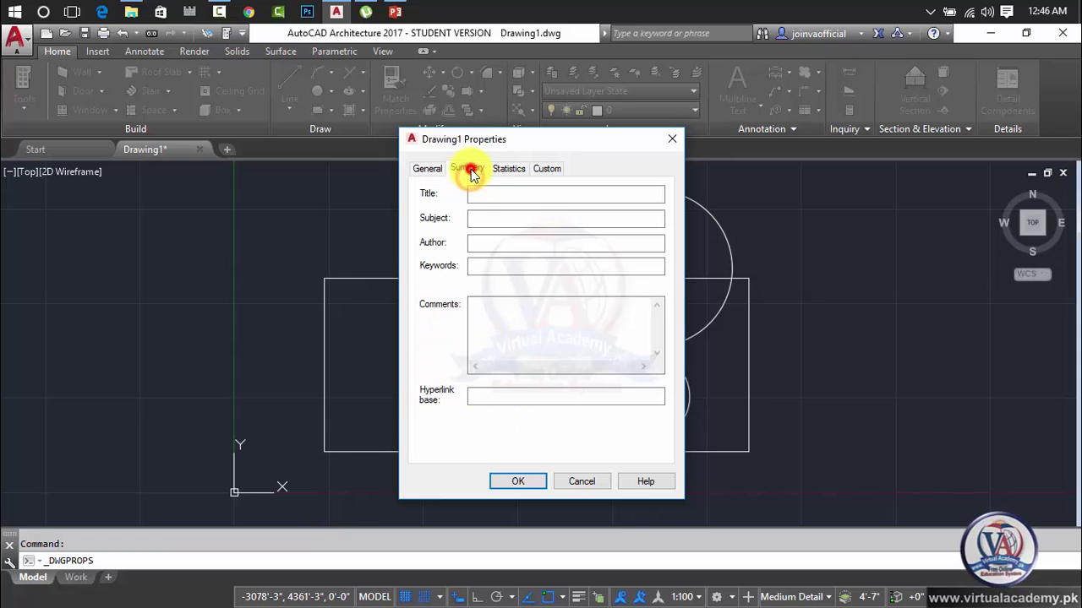
{"action": "left_click", "coordinate": [478, 196]}
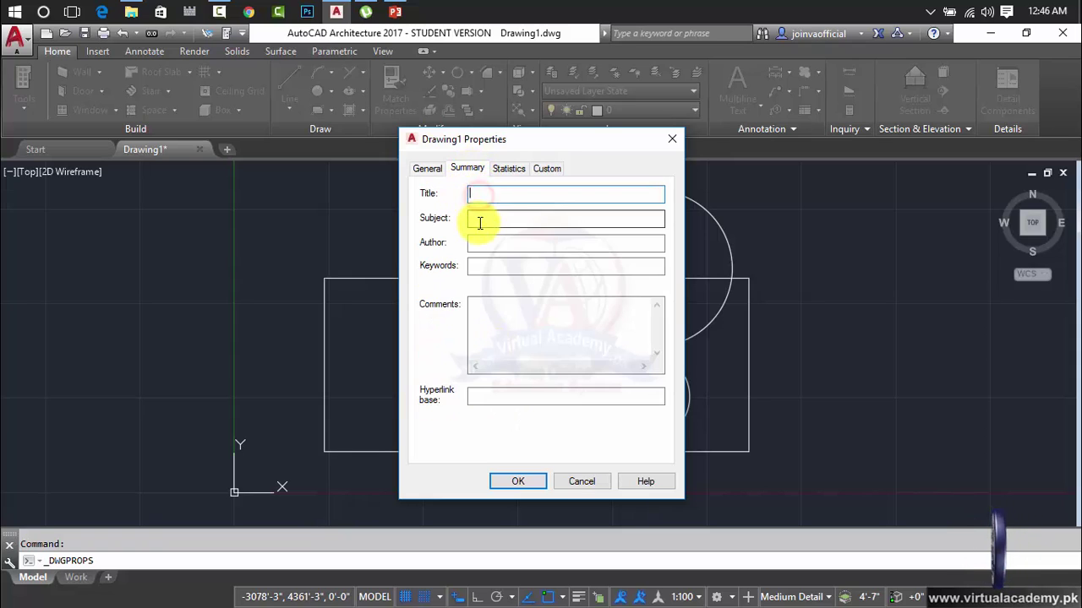
{"action": "left_click", "coordinate": [479, 220]}
{"action": "left_click", "coordinate": [480, 244]}
{"action": "left_click", "coordinate": [475, 266]}
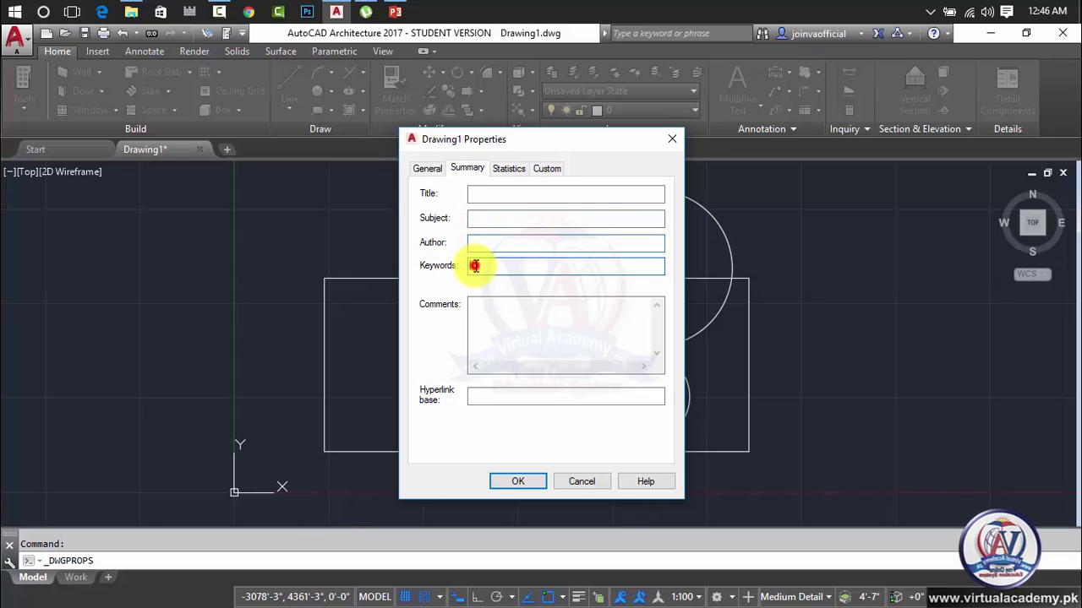
{"action": "left_click", "coordinate": [469, 309]}
{"action": "left_click", "coordinate": [496, 394]}
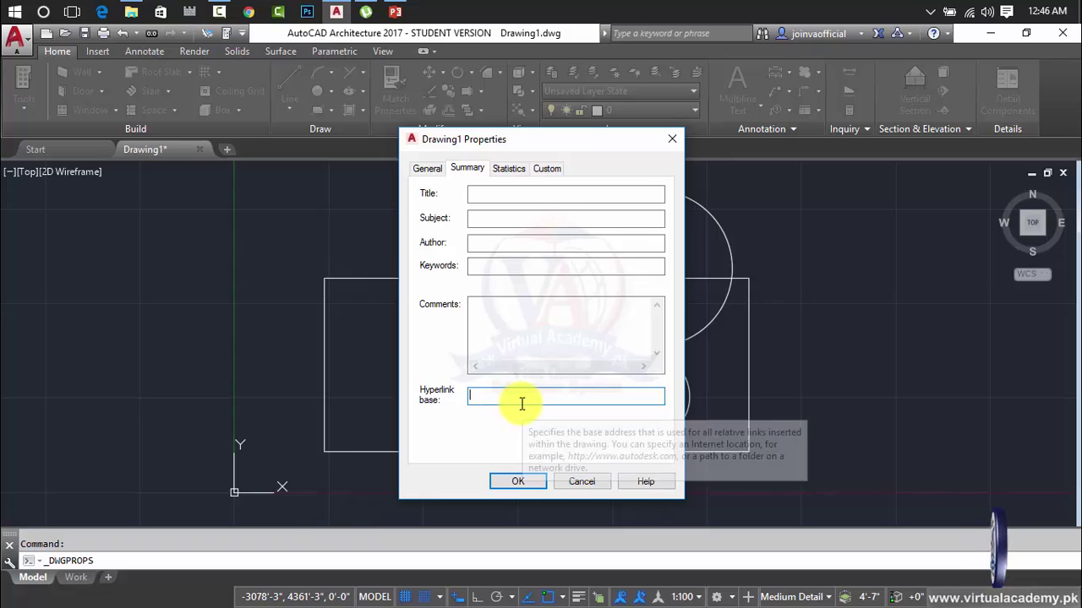
- Examine the drawing's statistics, highlighting the last-saved-by entry and the total editing time
{"action": "left_click", "coordinate": [512, 169]}
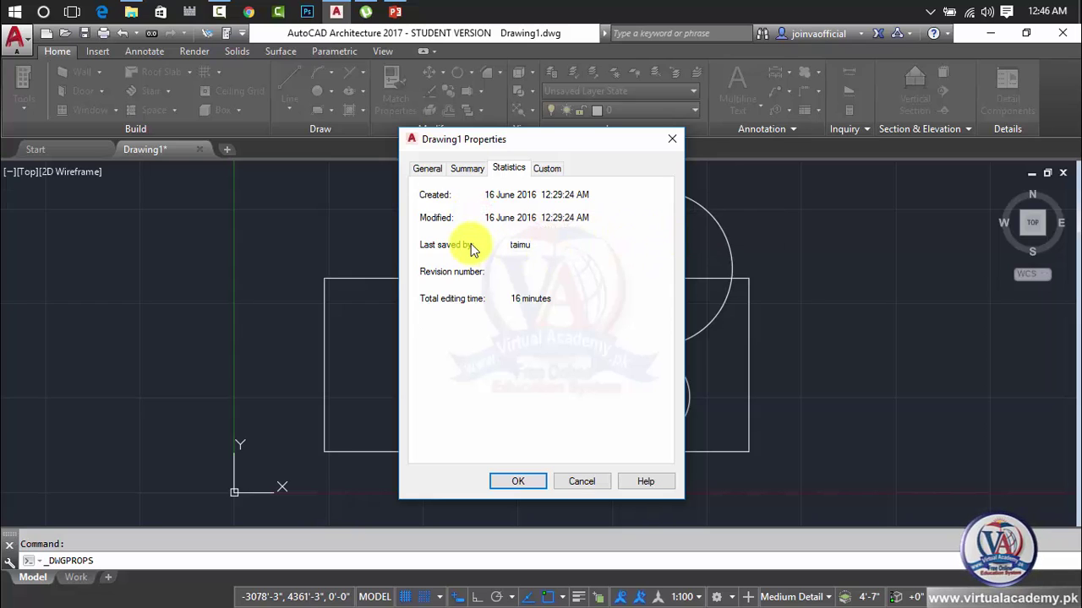
{"action": "left_click_drag", "start_coordinate": [546, 249], "coordinate": [496, 245]}
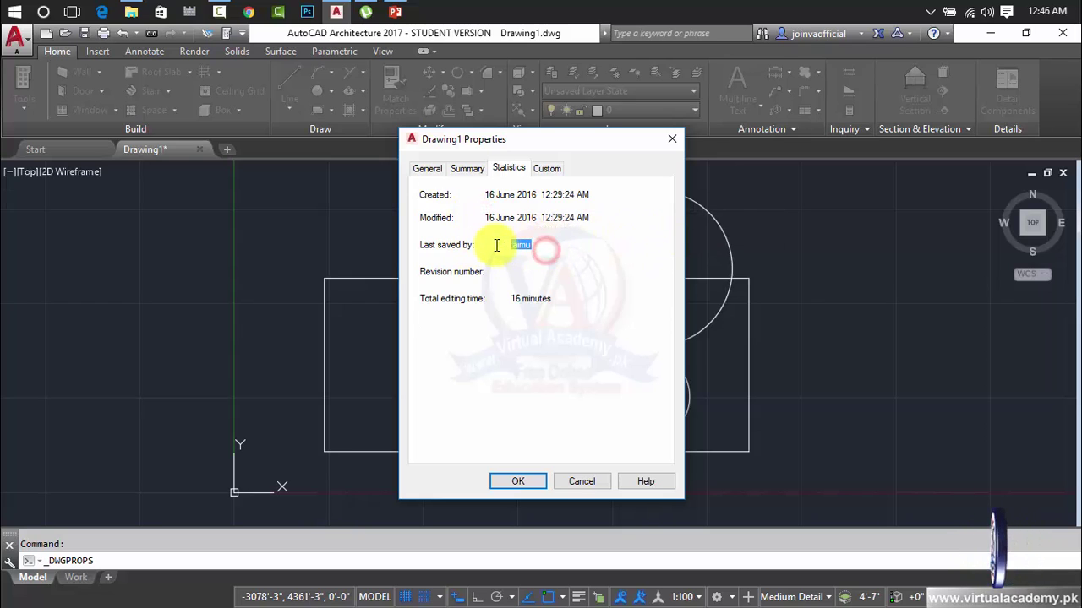
{"action": "left_click_drag", "start_coordinate": [563, 304], "coordinate": [500, 313]}
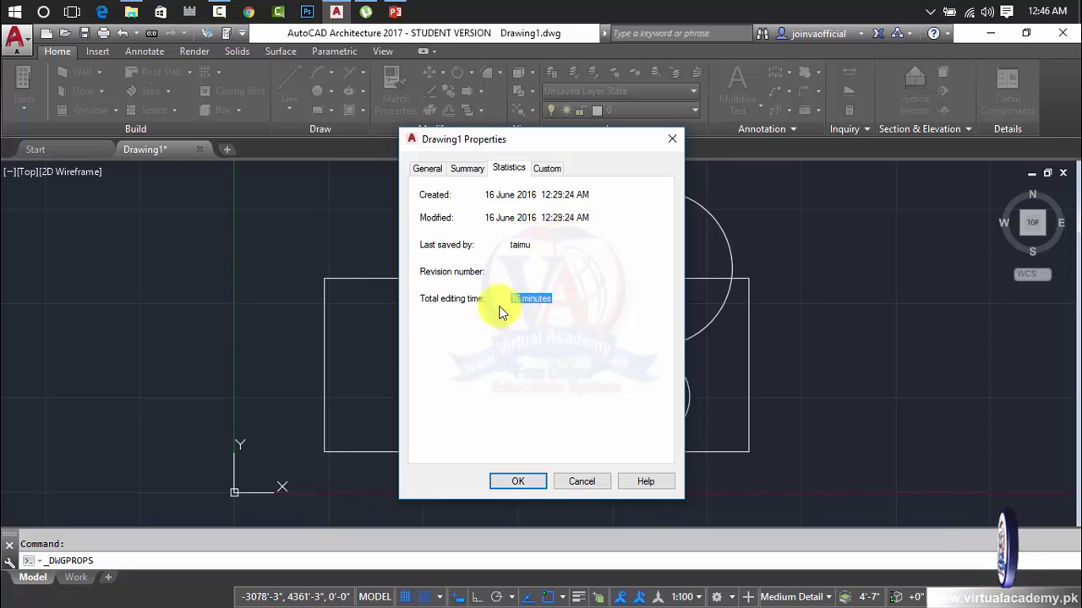
- Try to add a custom drawing property with its name and value left blank, and close the drawing properties
{"action": "left_click", "coordinate": [543, 167]}
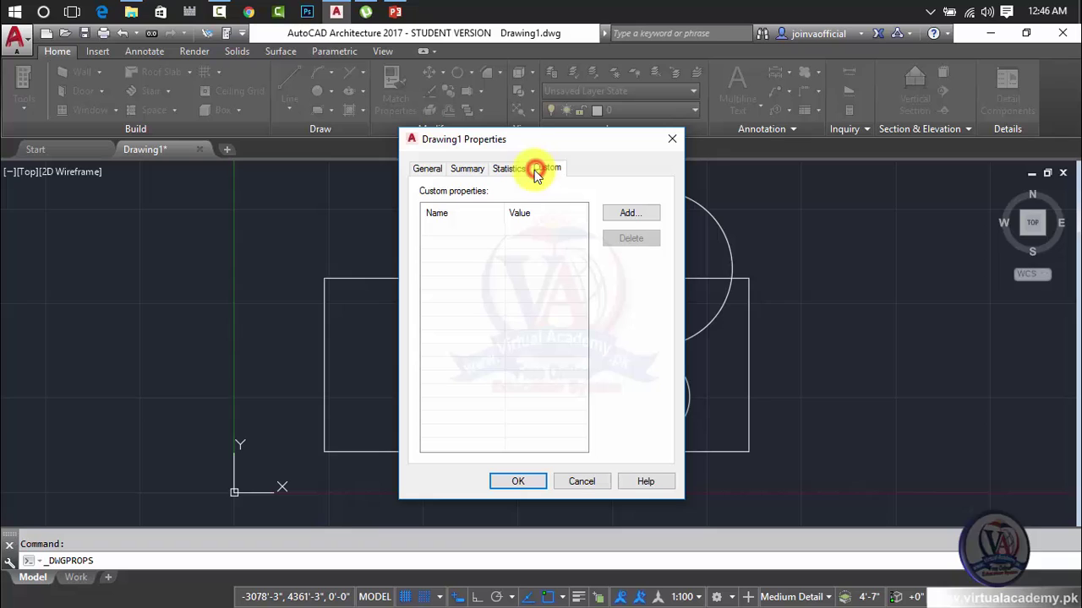
{"action": "left_click", "coordinate": [629, 213]}
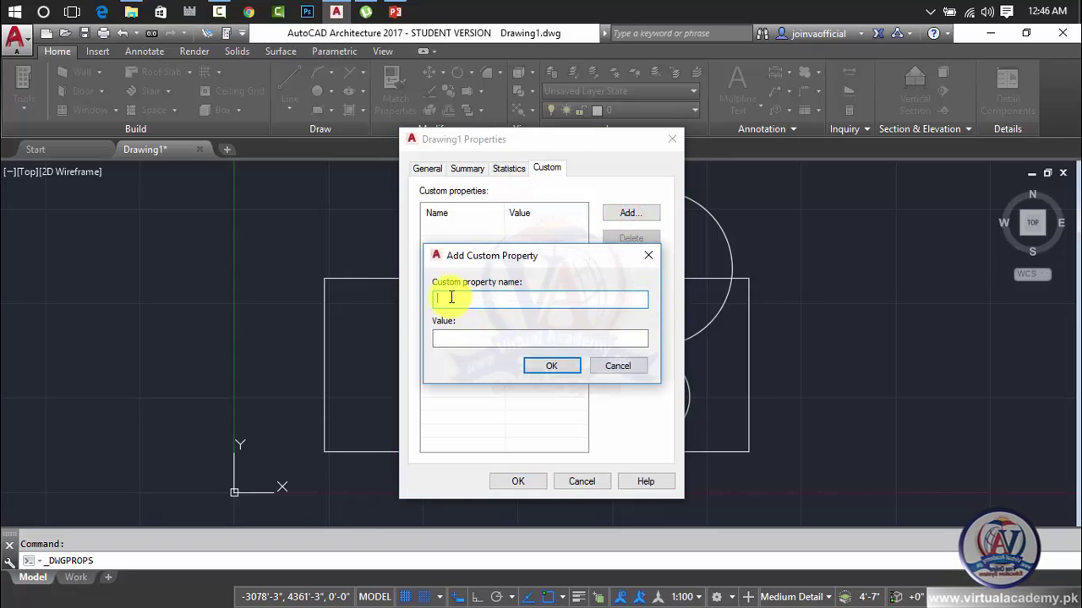
{"action": "left_click", "coordinate": [437, 338]}
{"action": "left_click", "coordinate": [562, 363]}
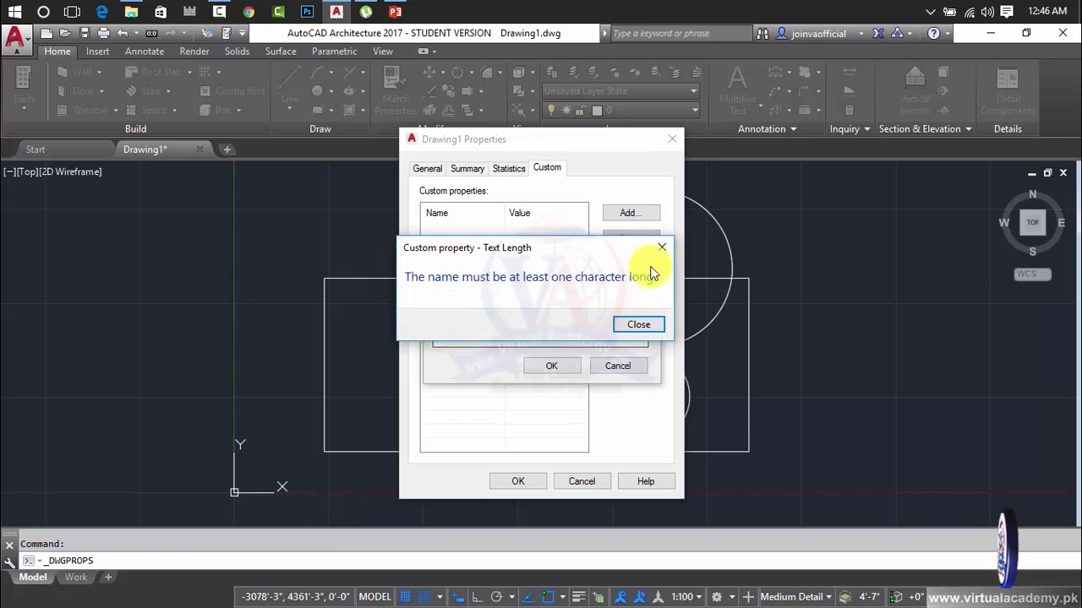
{"action": "left_click", "coordinate": [661, 247]}
{"action": "left_click", "coordinate": [650, 251]}
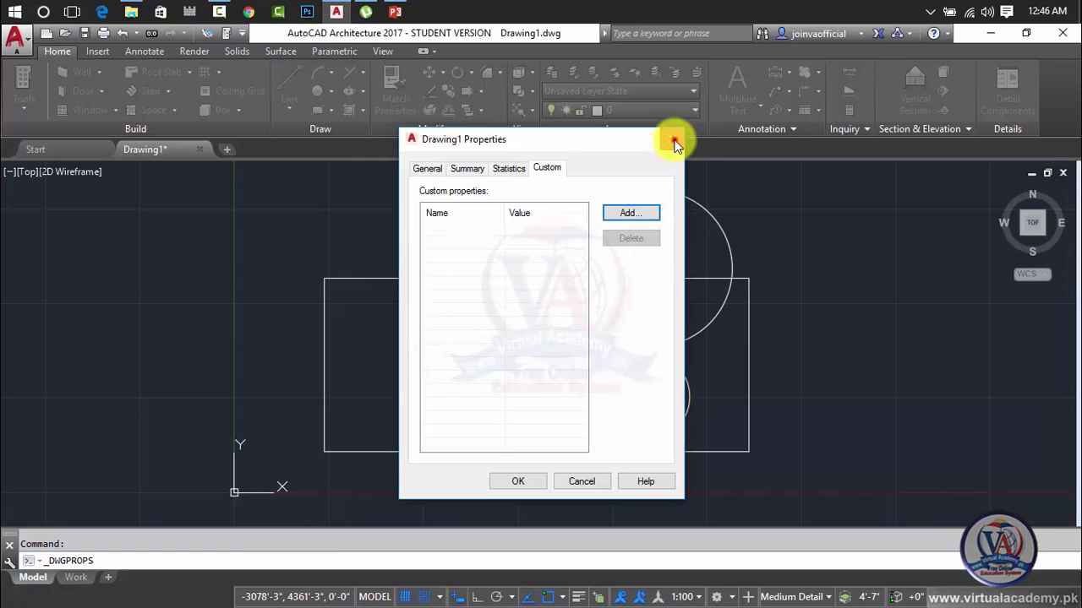
{"action": "left_click", "coordinate": [673, 140]}
- Open Drawing Setup to review the length, area, angle and volume unit settings, and close it without changes
{"action": "left_click", "coordinate": [15, 43]}
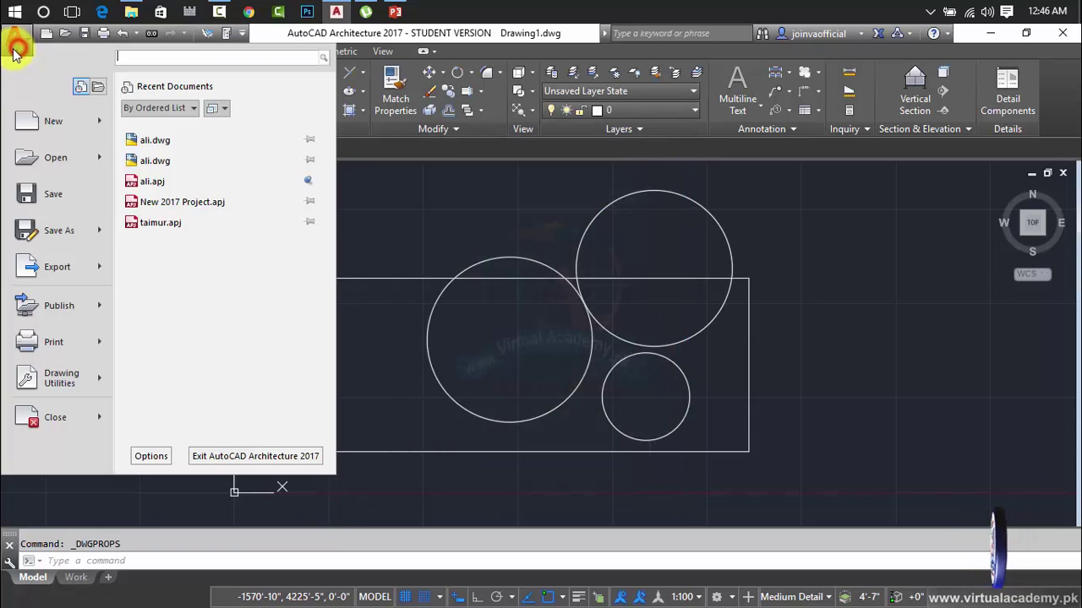
{"action": "mouse_move", "coordinate": [81, 381]}
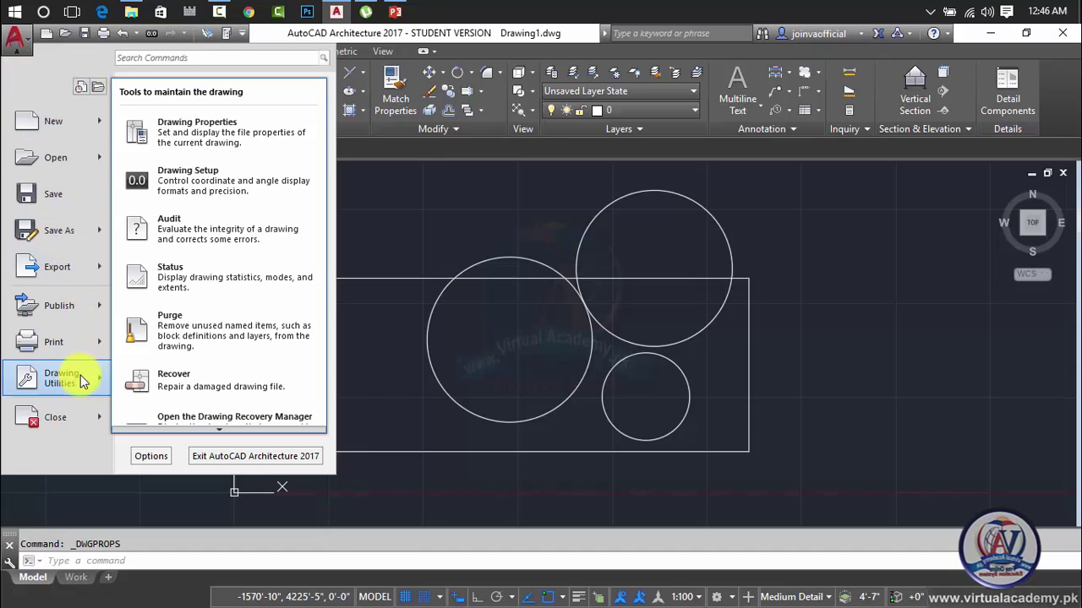
{"action": "left_click", "coordinate": [207, 187]}
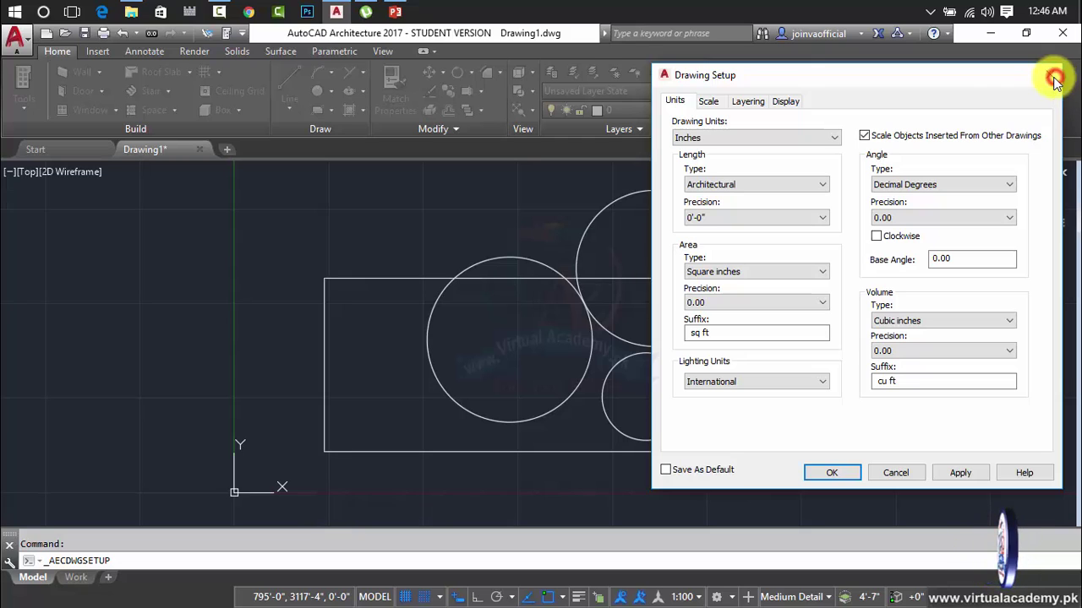
{"action": "left_click", "coordinate": [1054, 77]}
- Audit the drawing with fixing of detected errors set to yes
{"action": "left_click", "coordinate": [20, 42]}
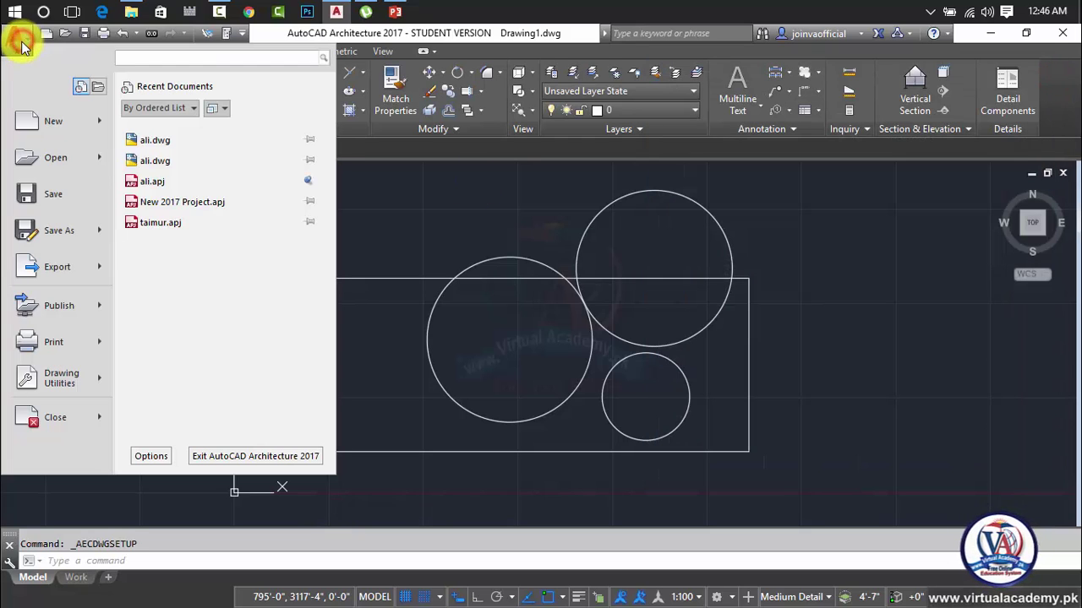
{"action": "mouse_move", "coordinate": [33, 381]}
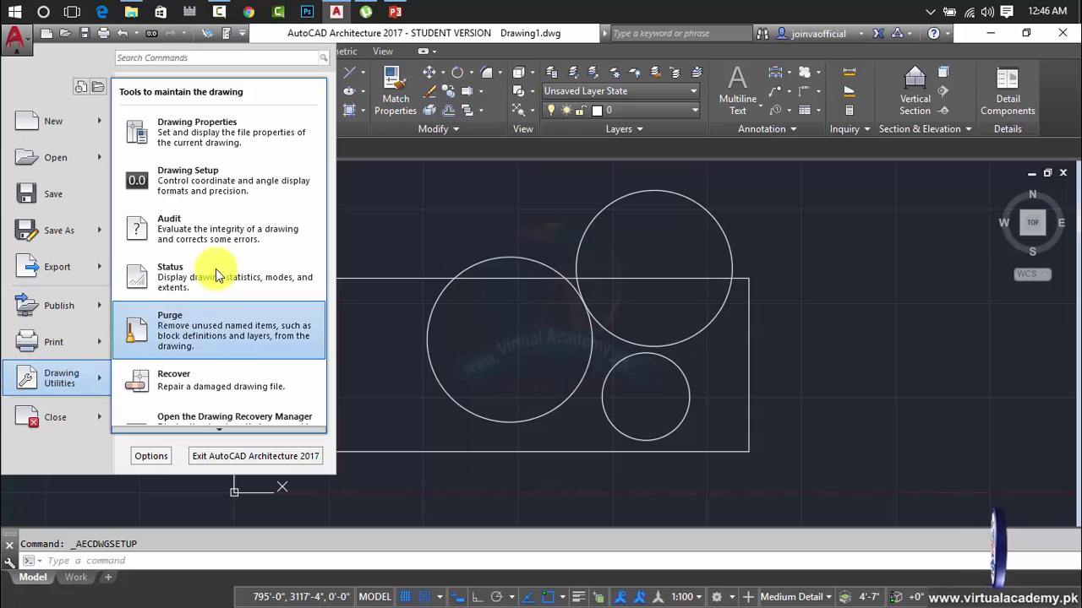
{"action": "left_click", "coordinate": [273, 237]}
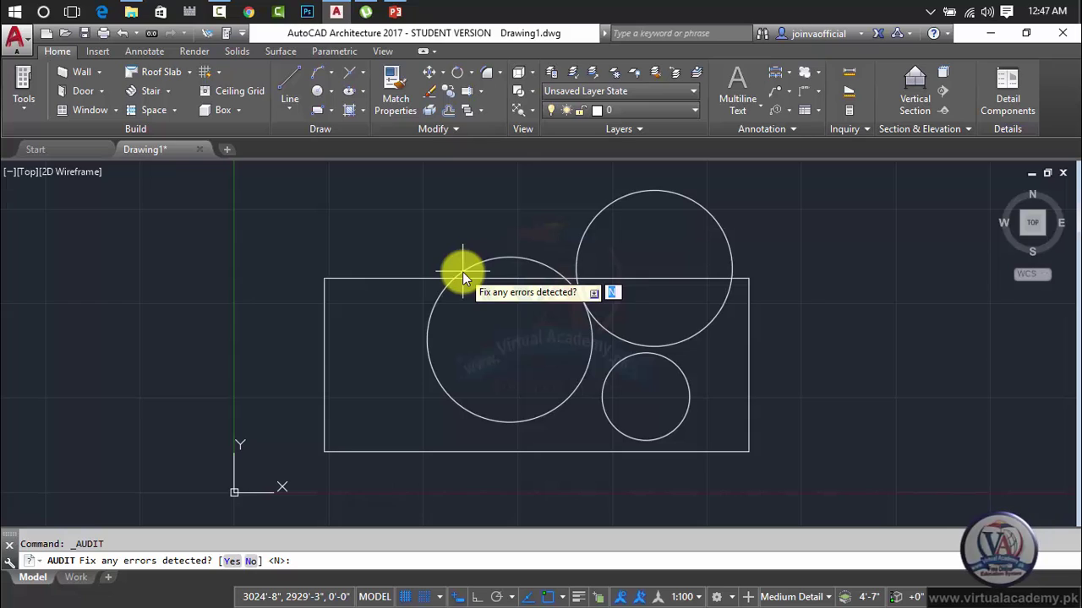
{"action": "type", "text": "y"}
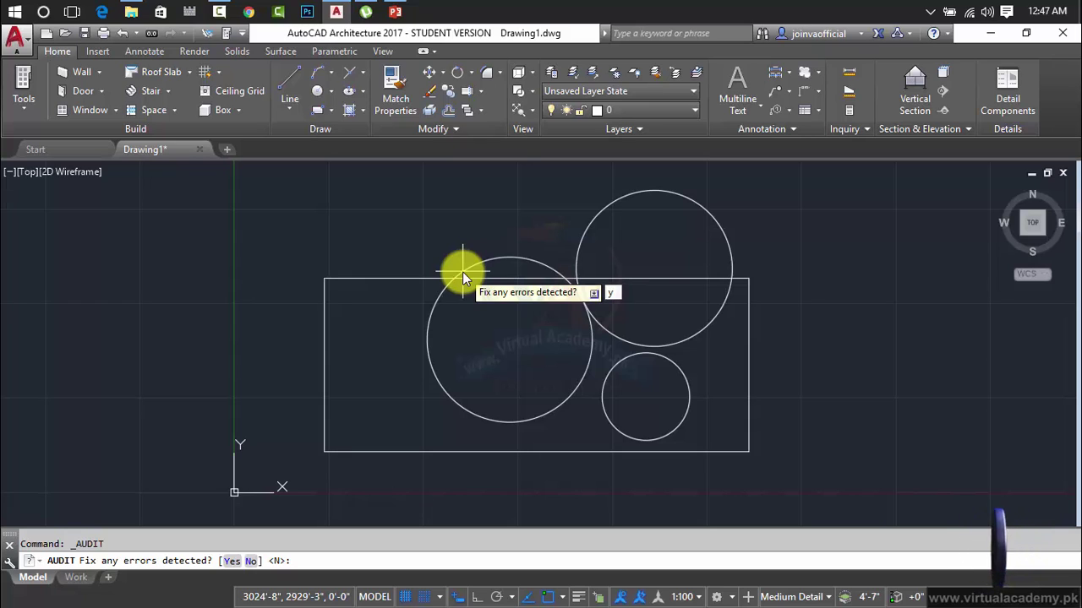
{"action": "key", "text": "Return"}
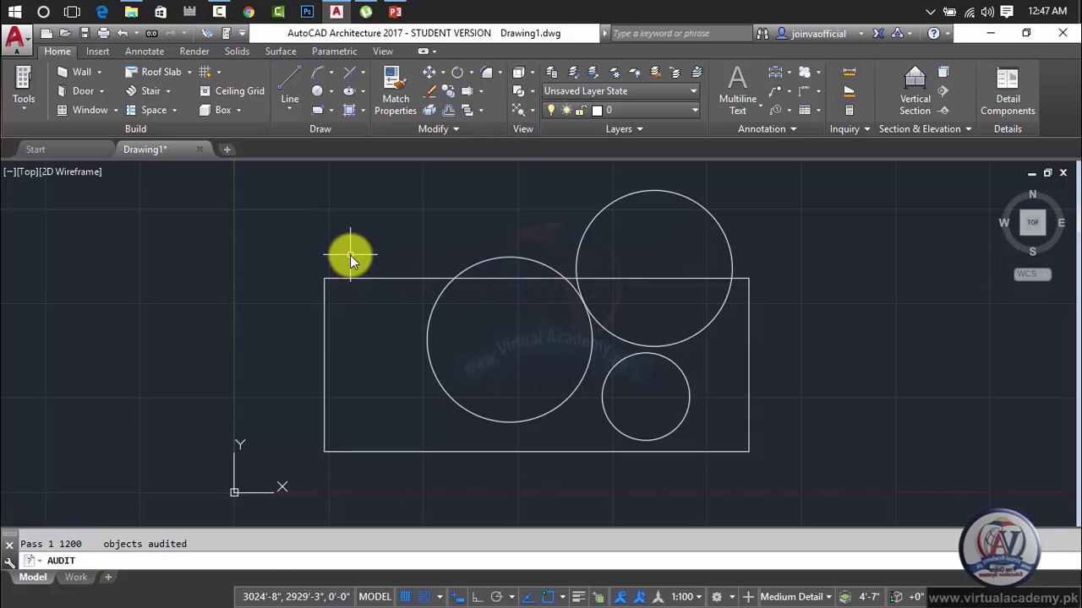
{"action": "left_click_drag", "start_coordinate": [749, 198], "coordinate": [370, 442]}
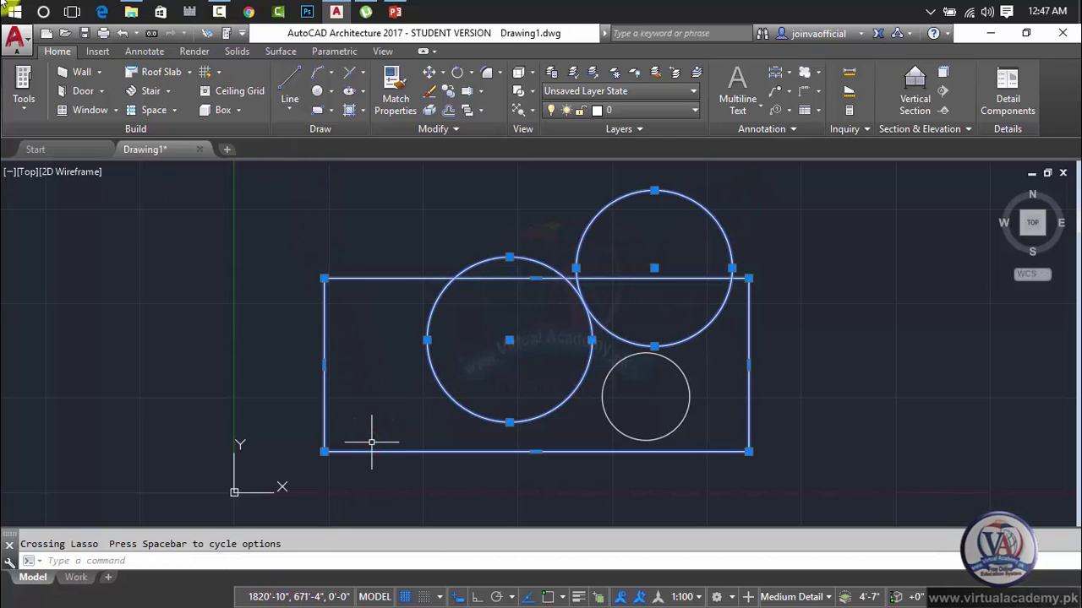
{"action": "left_click", "coordinate": [294, 263]}
{"action": "left_click", "coordinate": [302, 228]}
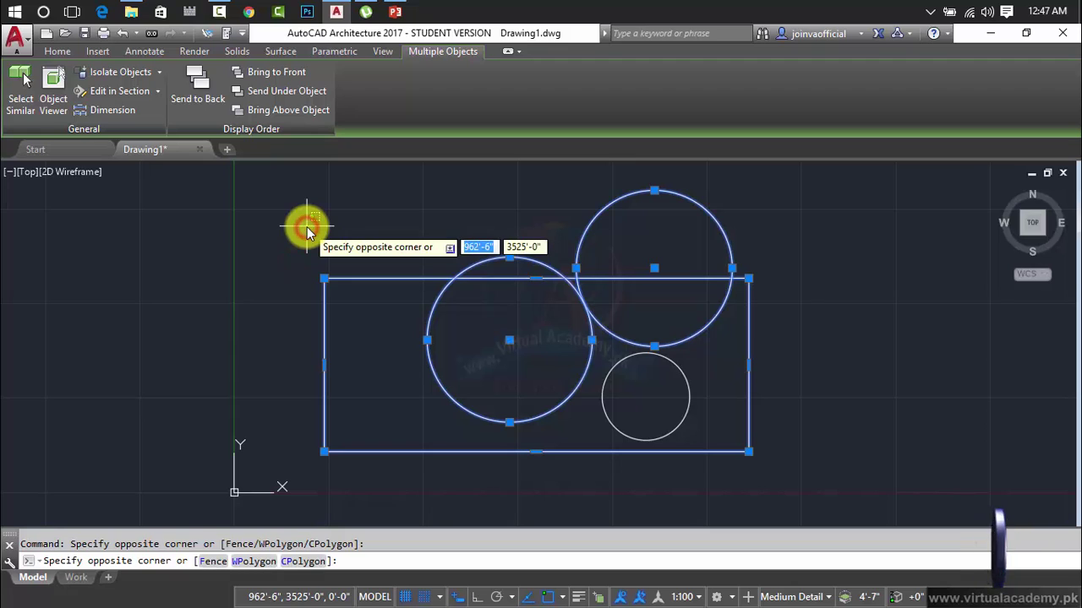
{"action": "key", "text": "Escape"}
{"action": "key", "text": "Escape"}
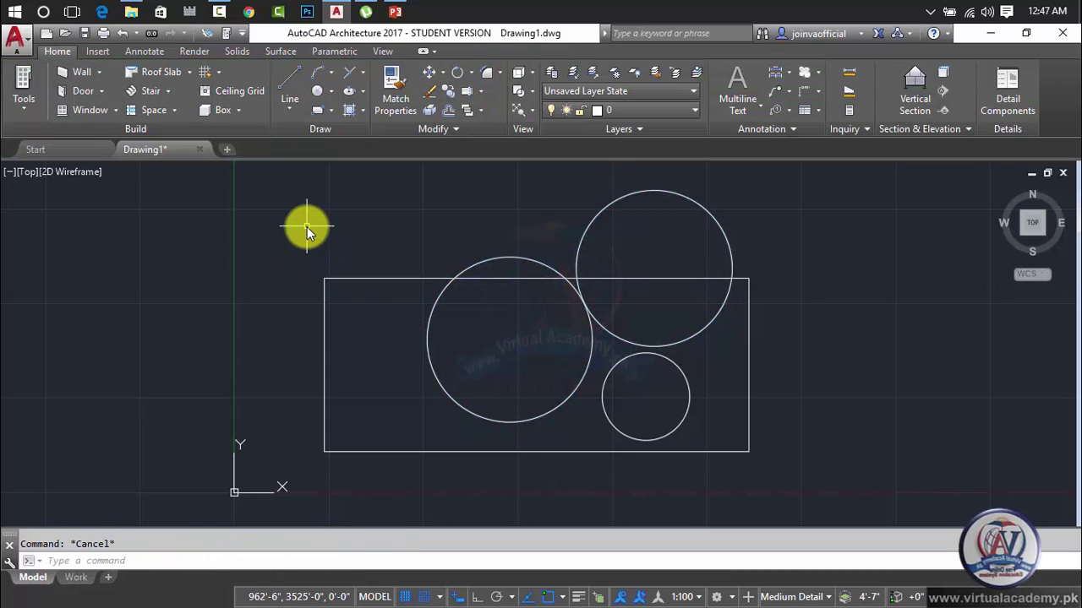
- Display the drawing's status report and examine the object count, undo file size and model space limits
{"action": "left_click", "coordinate": [20, 38]}
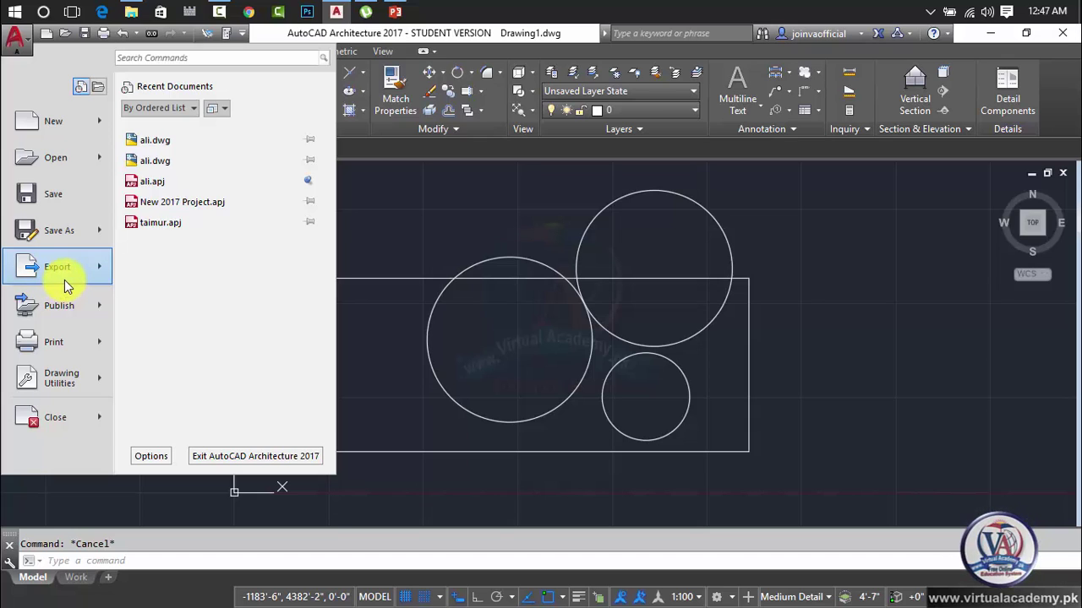
{"action": "mouse_move", "coordinate": [64, 280]}
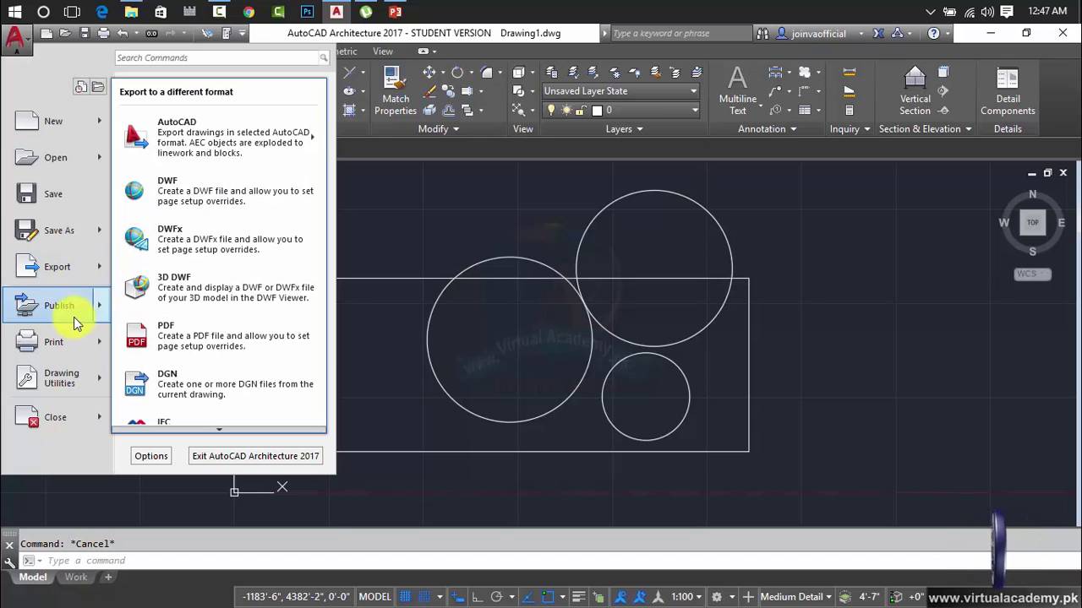
{"action": "mouse_move", "coordinate": [74, 317]}
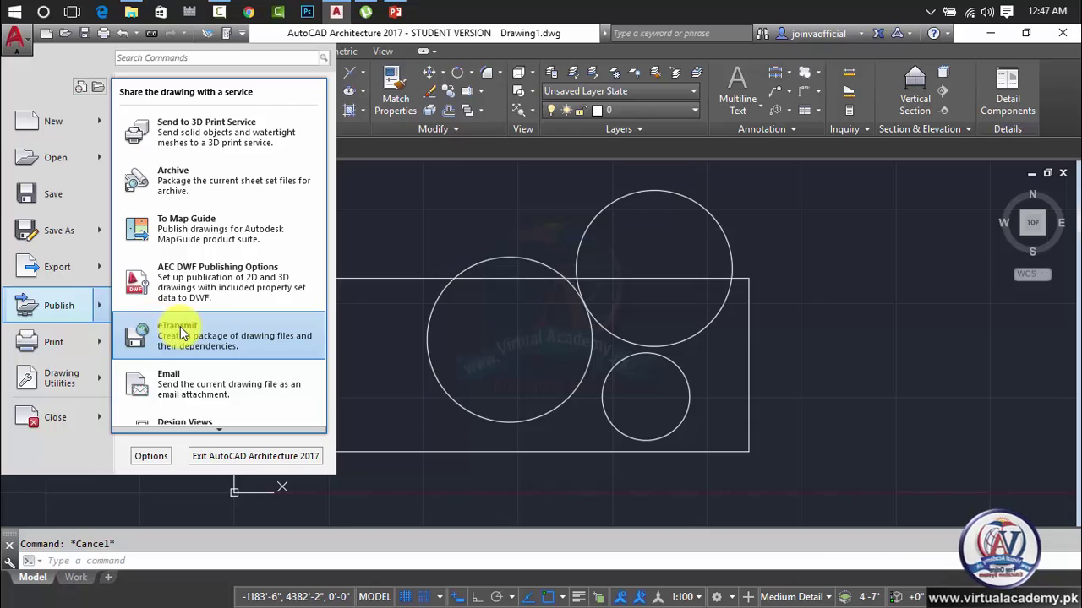
{"action": "mouse_move", "coordinate": [87, 381]}
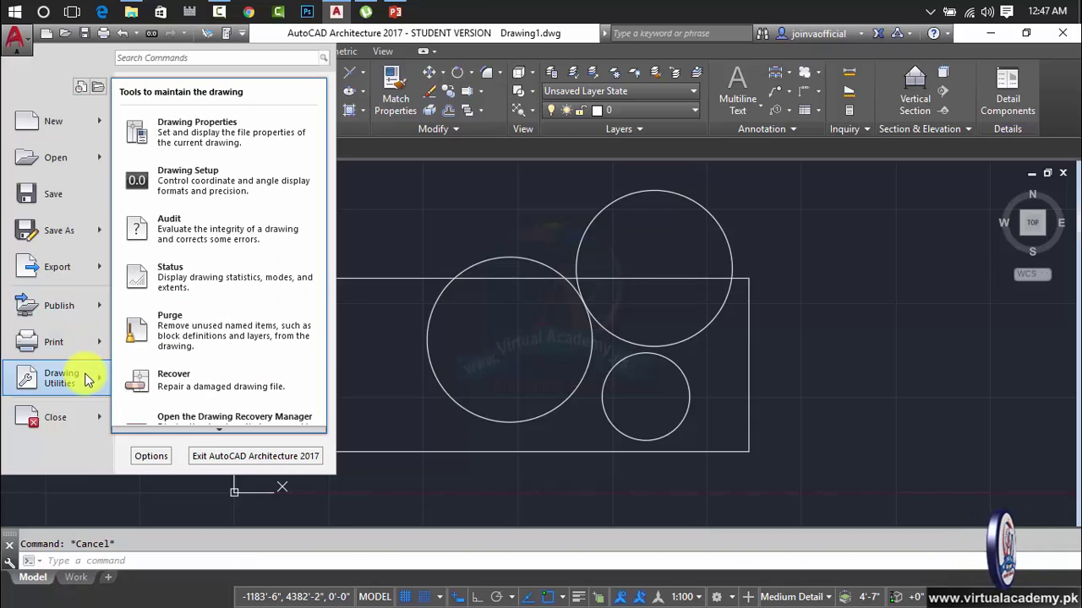
{"action": "left_click", "coordinate": [191, 287]}
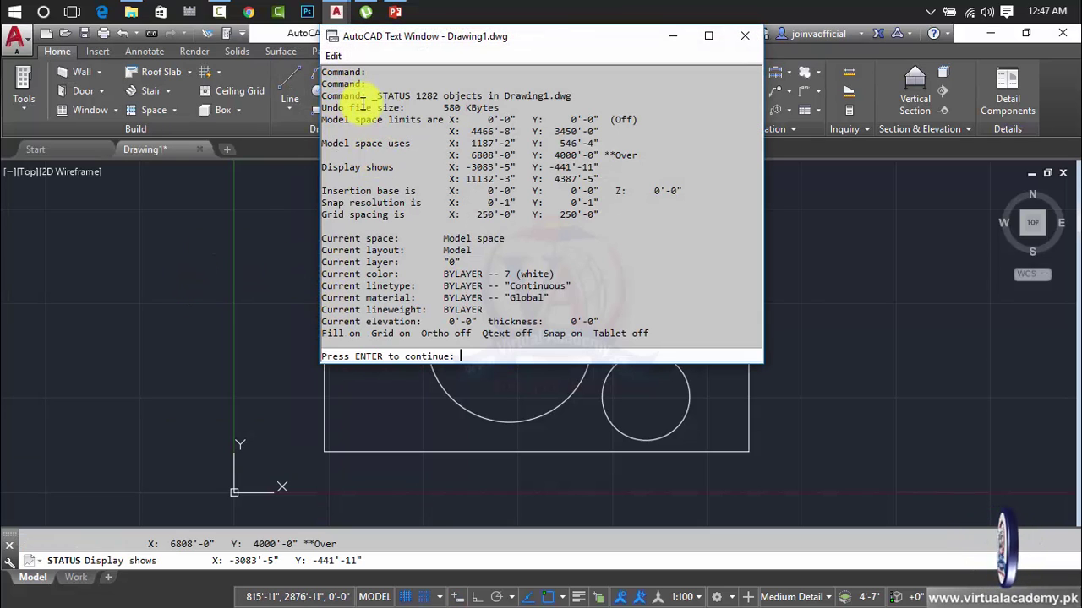
{"action": "left_click_drag", "start_coordinate": [372, 96], "coordinate": [607, 104]}
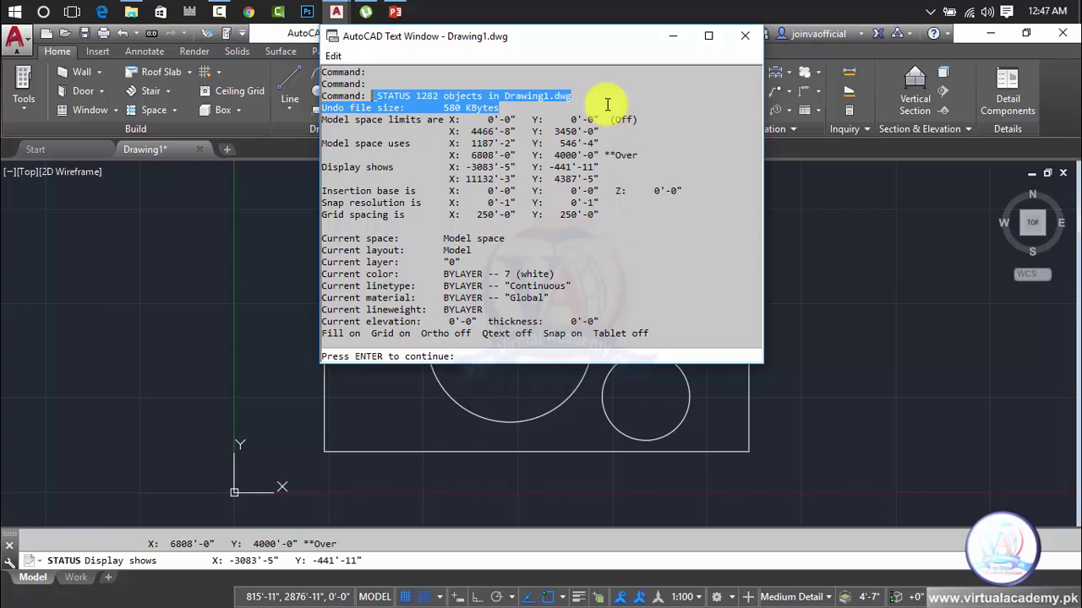
{"action": "left_click", "coordinate": [433, 108]}
{"action": "left_click", "coordinate": [435, 116]}
{"action": "left_click_drag", "start_coordinate": [447, 119], "coordinate": [517, 119]}
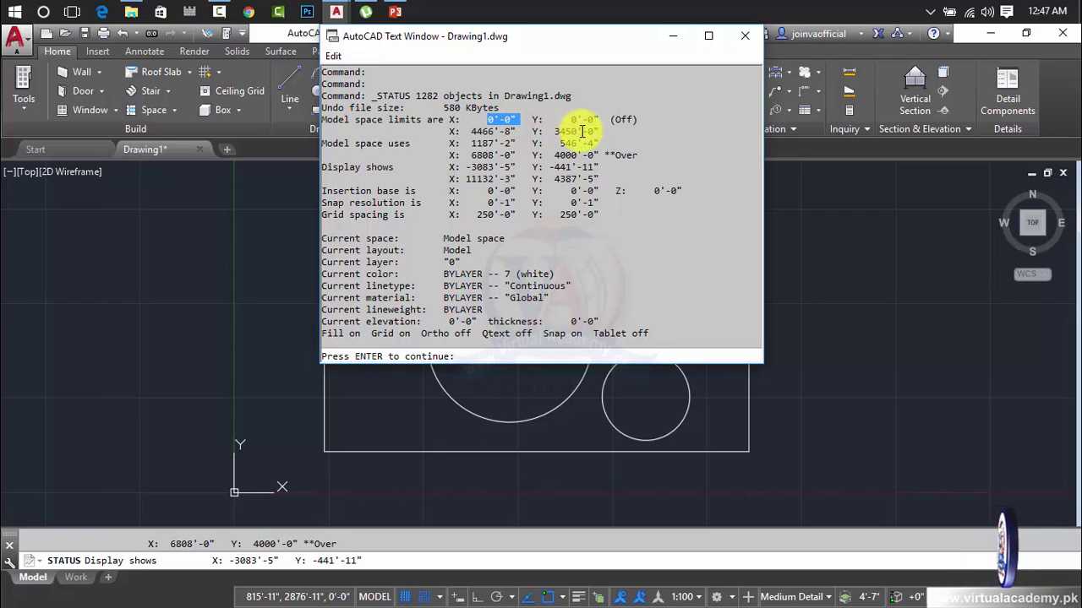
- Examine the report from display extents and insertion base down to current color and the drawing mode states, and close the text window
{"action": "left_click_drag", "start_coordinate": [372, 167], "coordinate": [491, 180]}
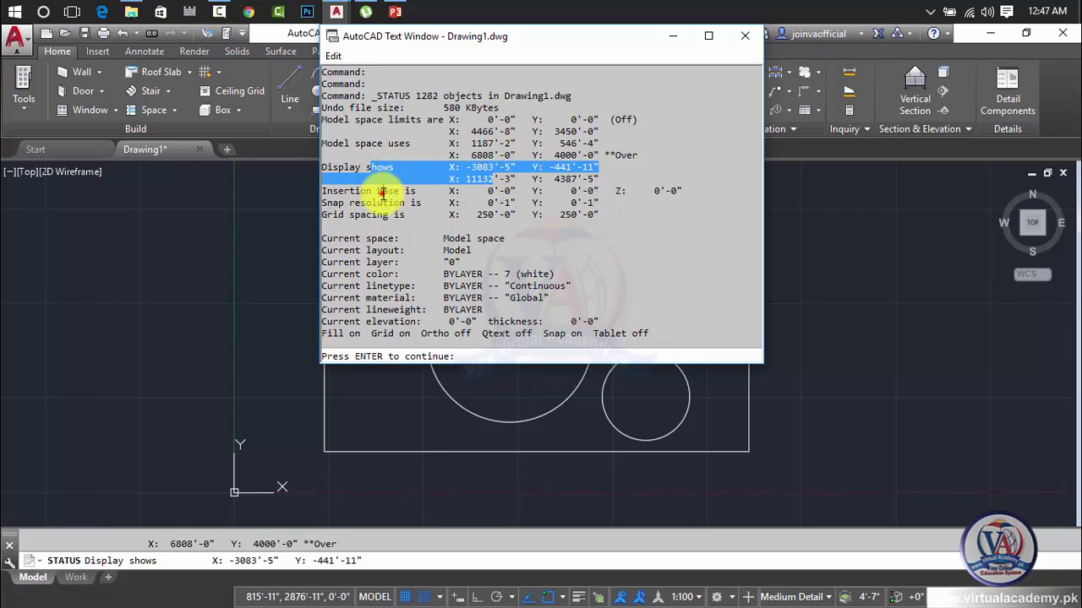
{"action": "left_click_drag", "start_coordinate": [377, 191], "coordinate": [492, 190]}
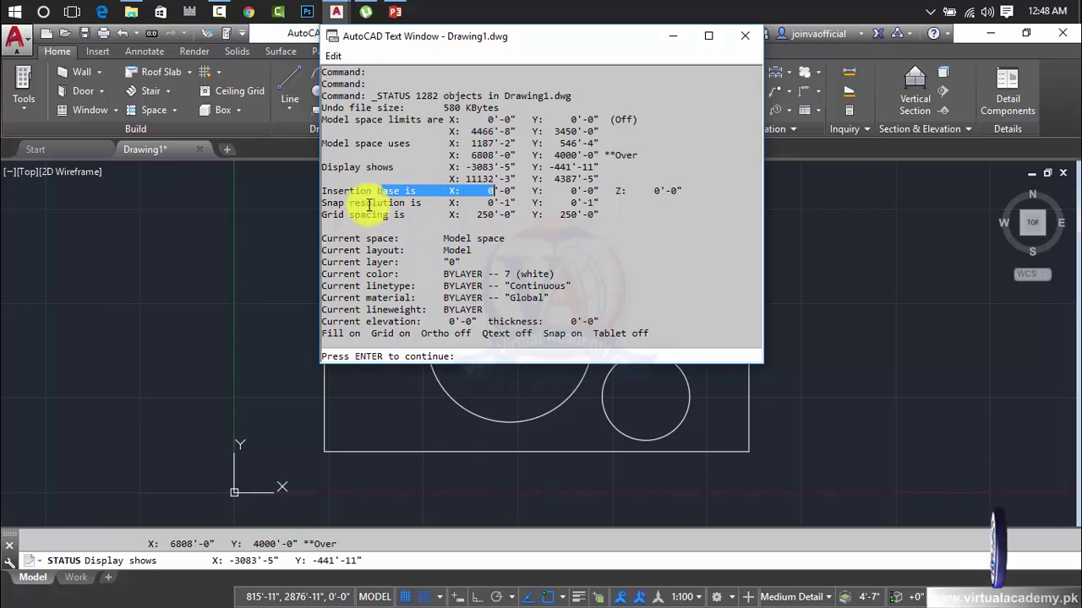
{"action": "left_click_drag", "start_coordinate": [342, 239], "coordinate": [455, 238]}
{"action": "left_click", "coordinate": [370, 254]}
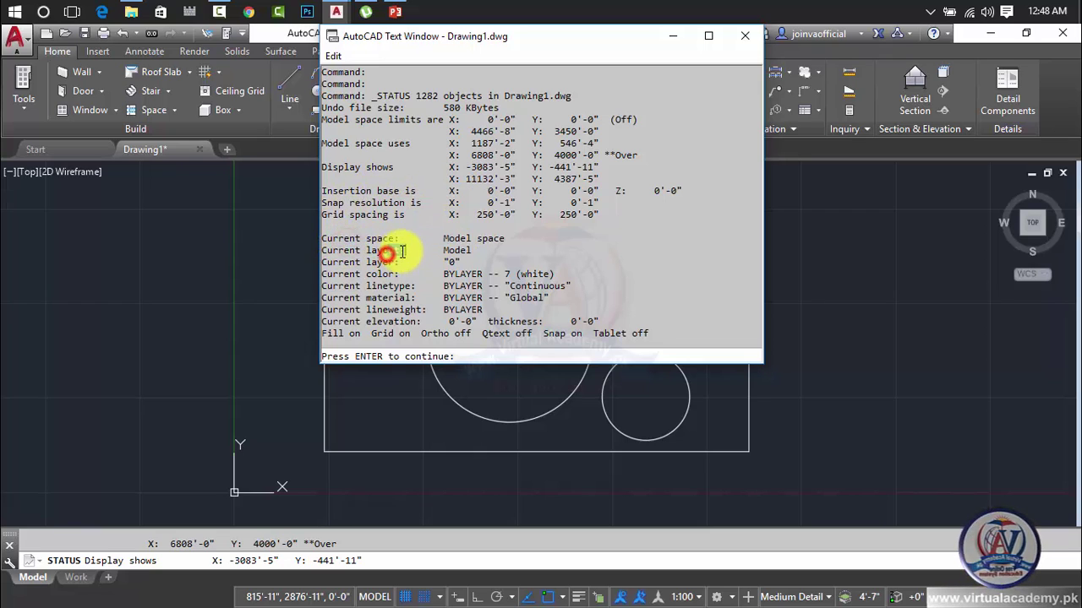
{"action": "left_click_drag", "start_coordinate": [372, 285], "coordinate": [409, 277]}
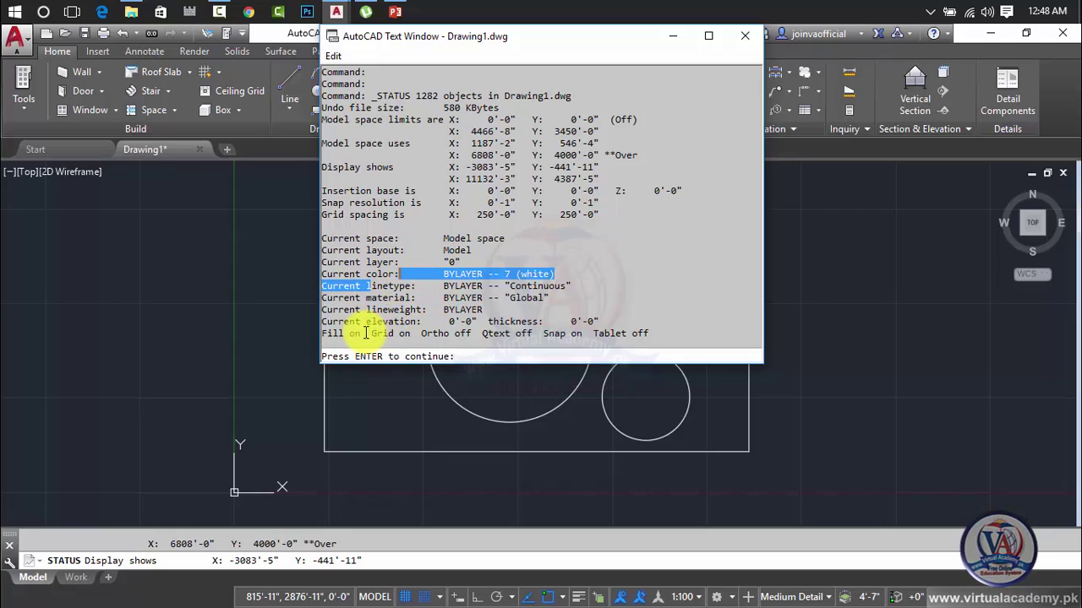
{"action": "left_click_drag", "start_coordinate": [343, 333], "coordinate": [615, 335]}
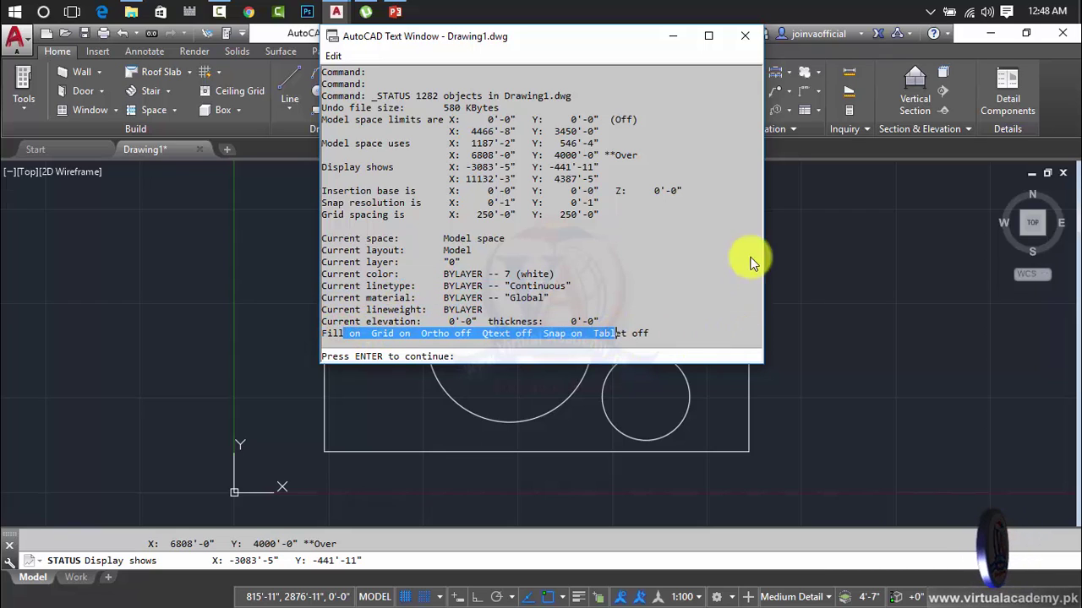
{"action": "left_click", "coordinate": [749, 42]}
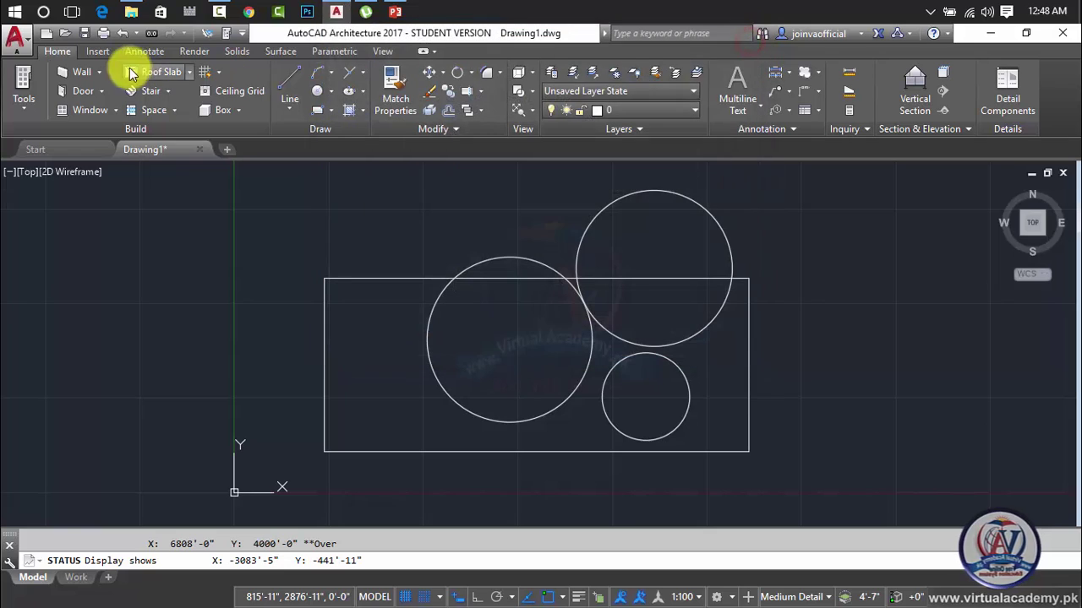
- Try to start Purge for removing unused named items from the drawing
{"action": "left_click", "coordinate": [17, 38]}
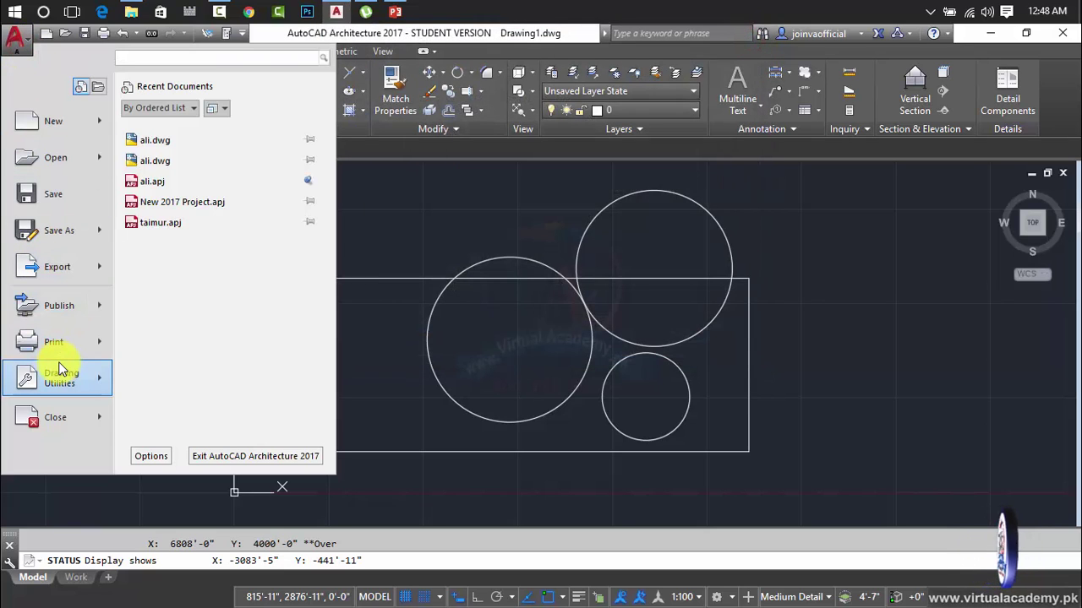
{"action": "mouse_move", "coordinate": [61, 369]}
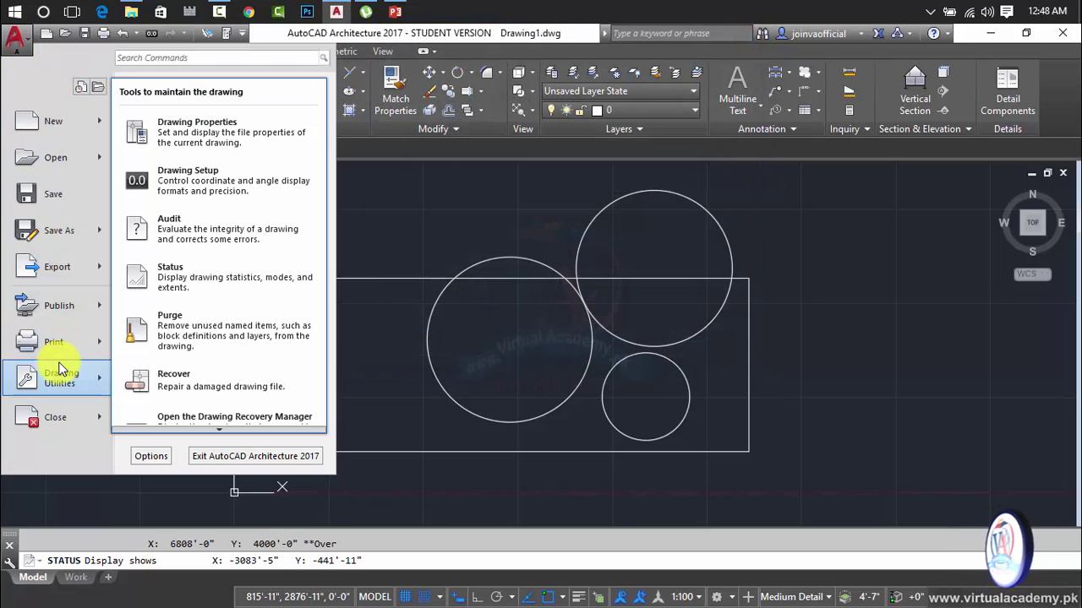
{"action": "left_click", "coordinate": [235, 336]}
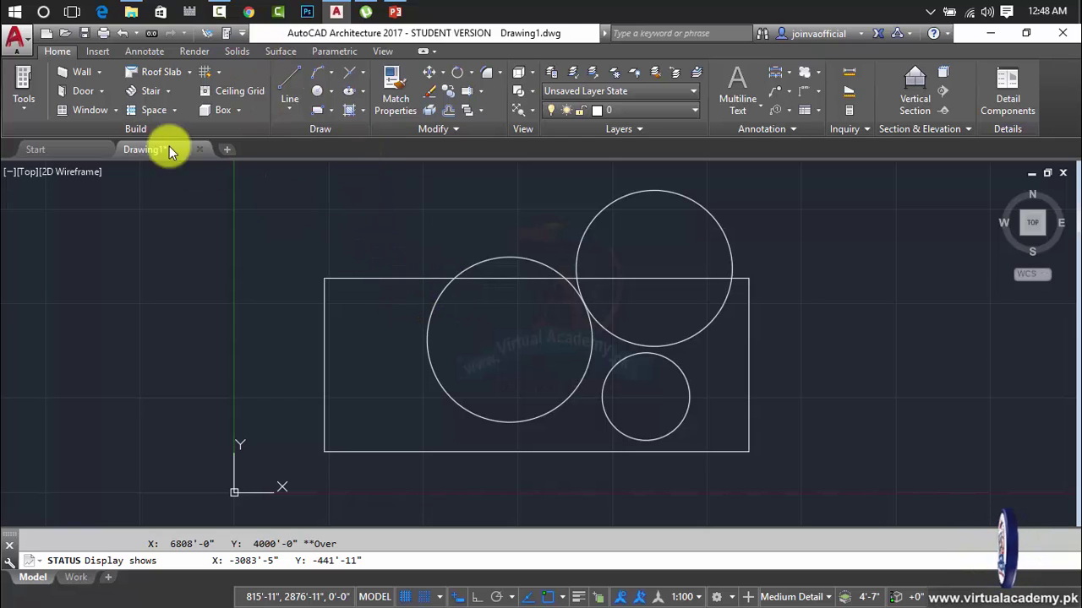
- Try to start Recover for repairing a damaged drawing file
{"action": "left_click", "coordinate": [16, 37]}
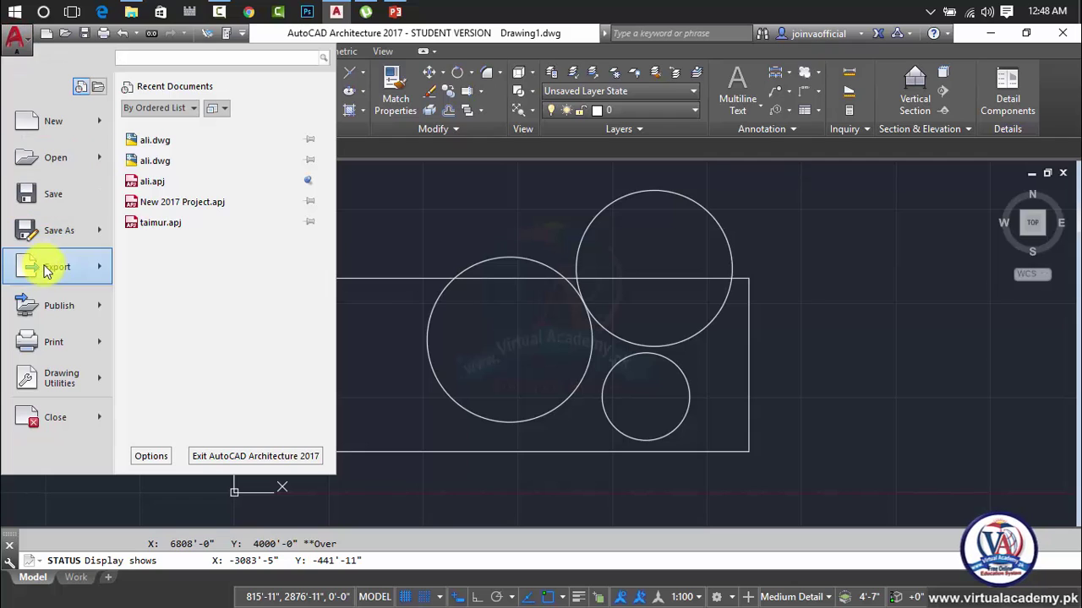
{"action": "left_click", "coordinate": [457, 279]}
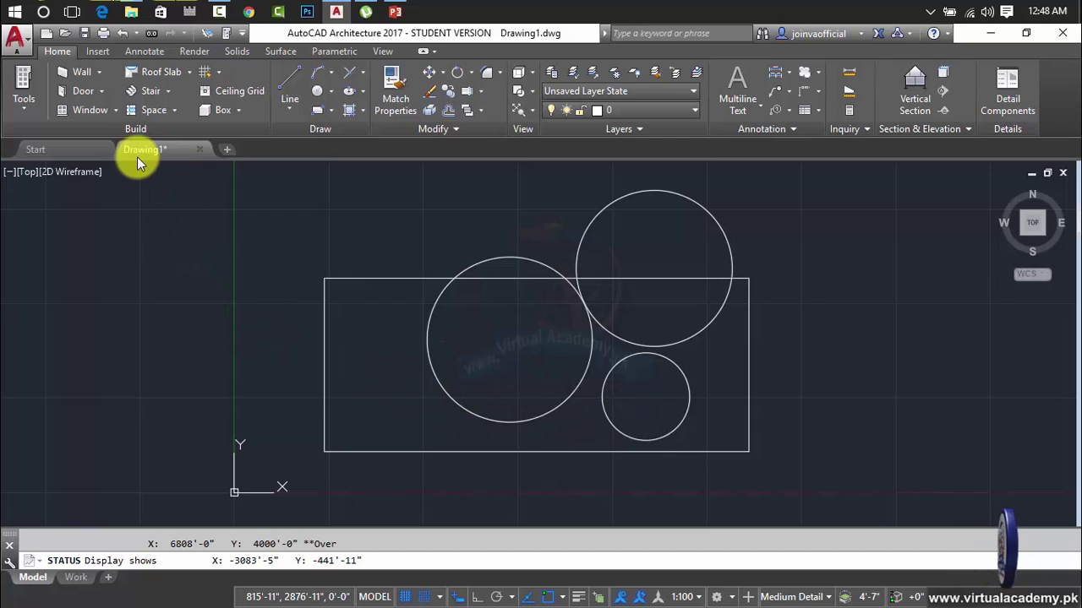
{"action": "left_click", "coordinate": [18, 39]}
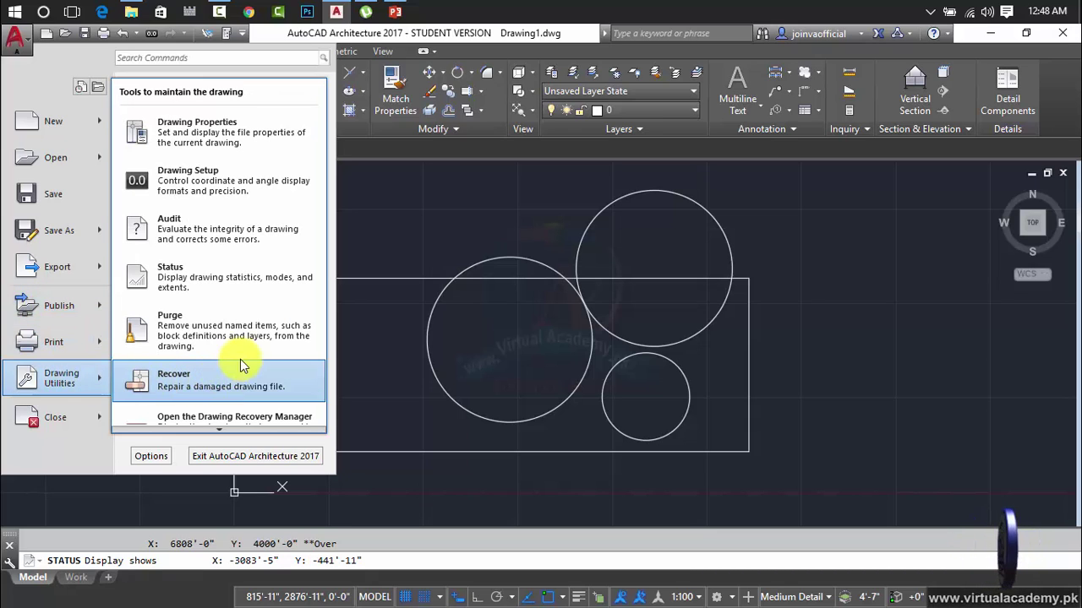
{"action": "left_click", "coordinate": [216, 387]}
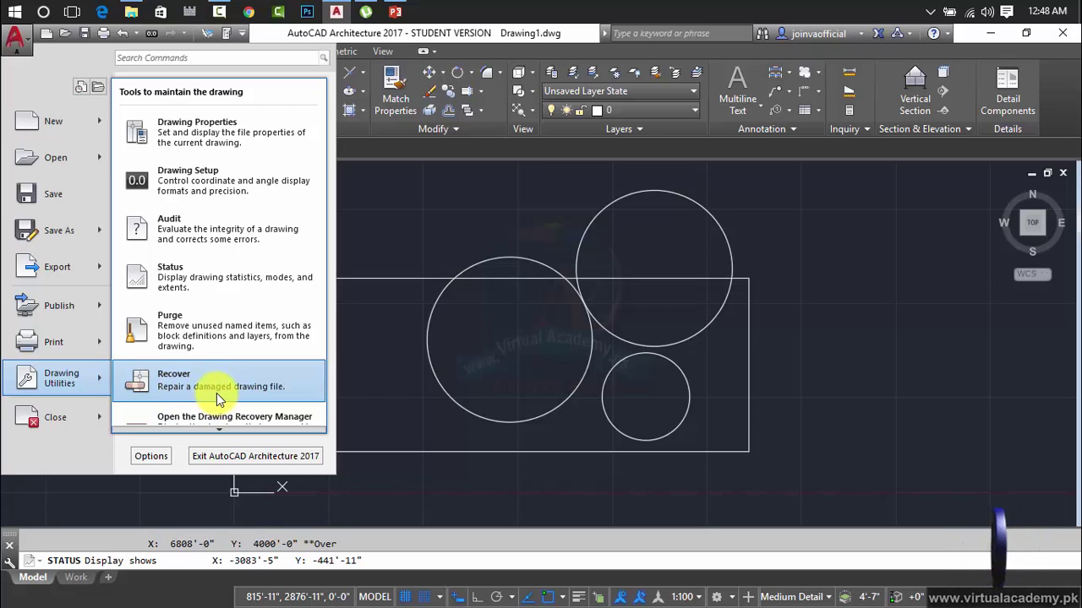
{"action": "left_click", "coordinate": [216, 387]}
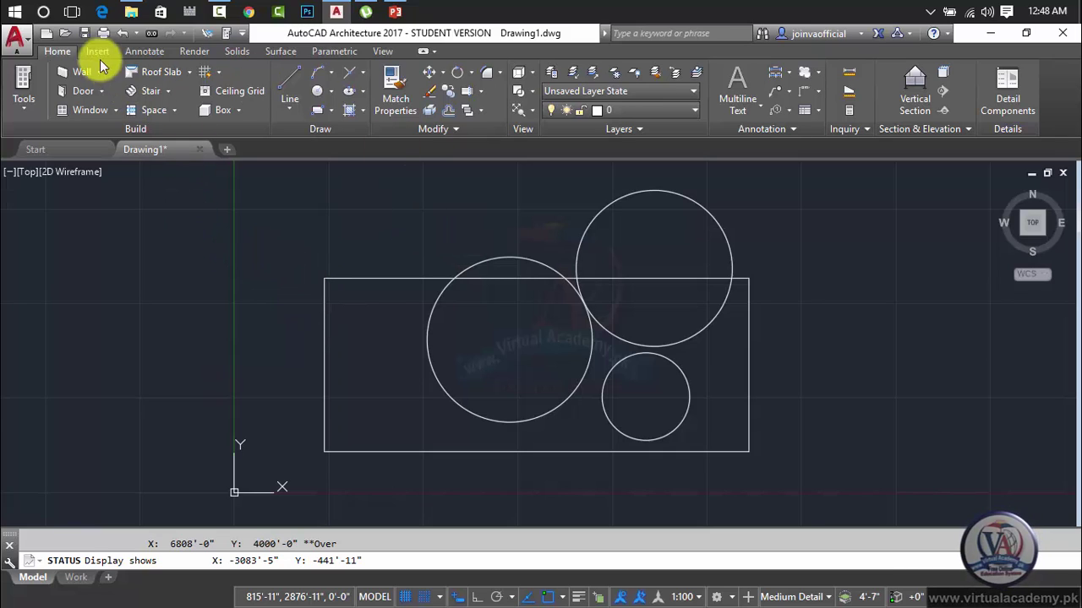
- Examine the drawing recovery utilities and the choices for closing drawings, and briefly call up the program's Options
{"action": "left_click", "coordinate": [18, 37]}
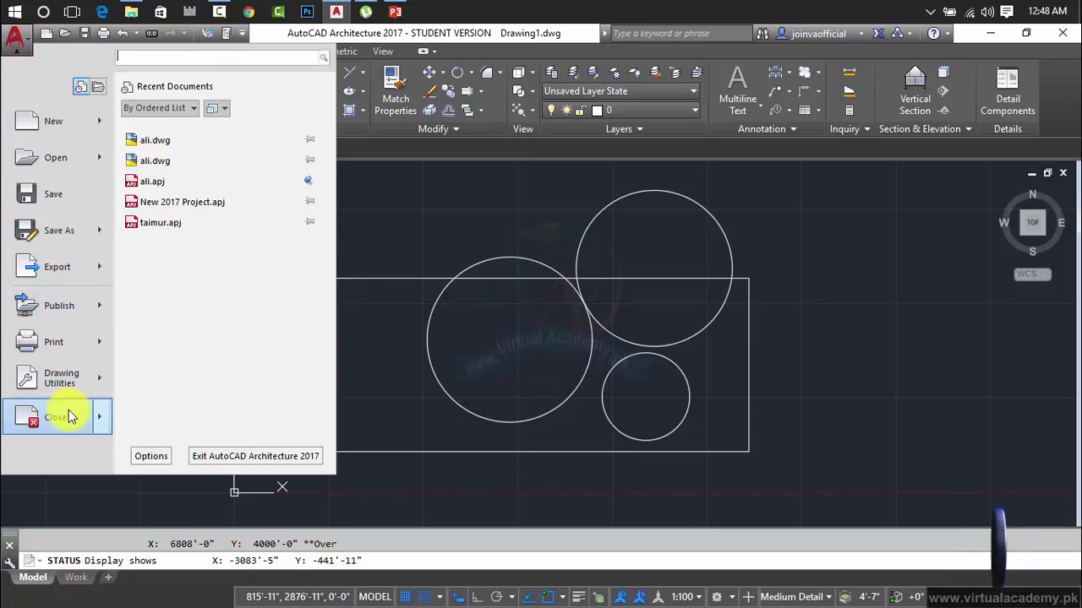
{"action": "mouse_move", "coordinate": [85, 376]}
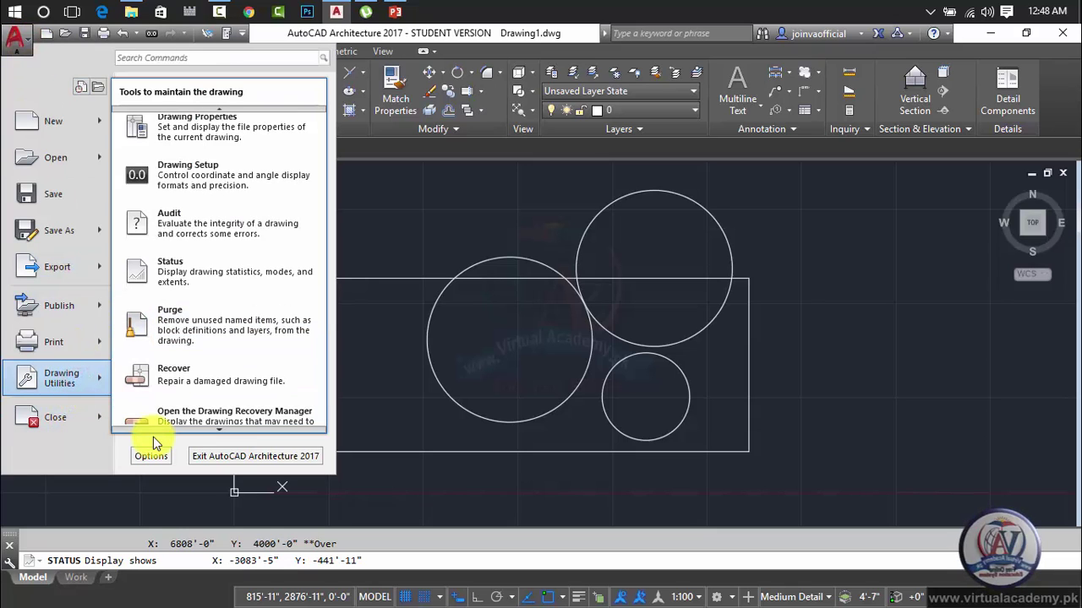
{"action": "scroll", "coordinate": [182, 418], "scroll_direction": "down", "scroll_amount": 1}
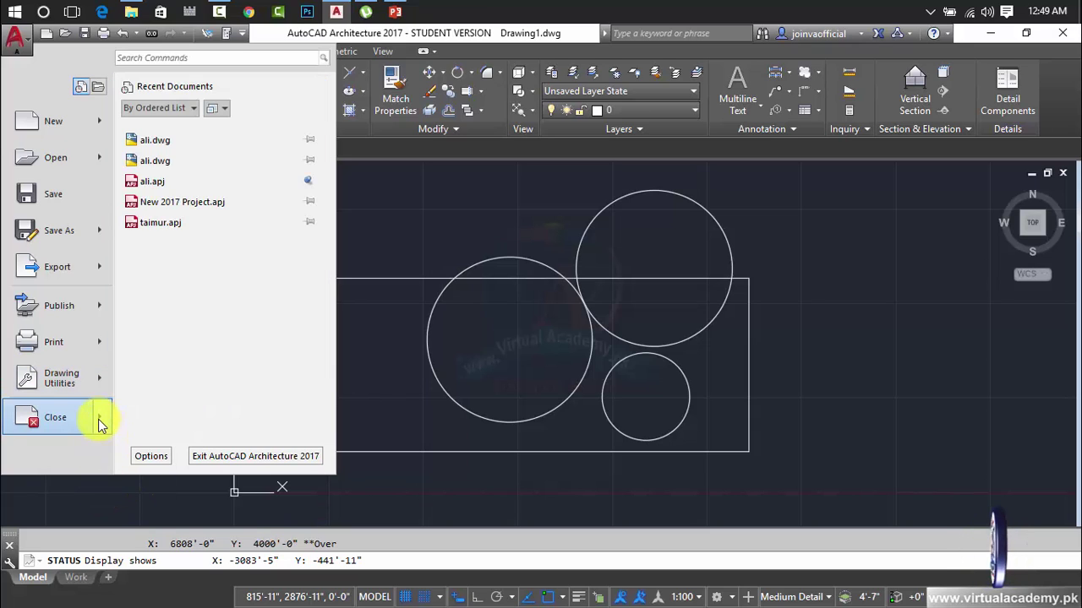
{"action": "mouse_move", "coordinate": [98, 420]}
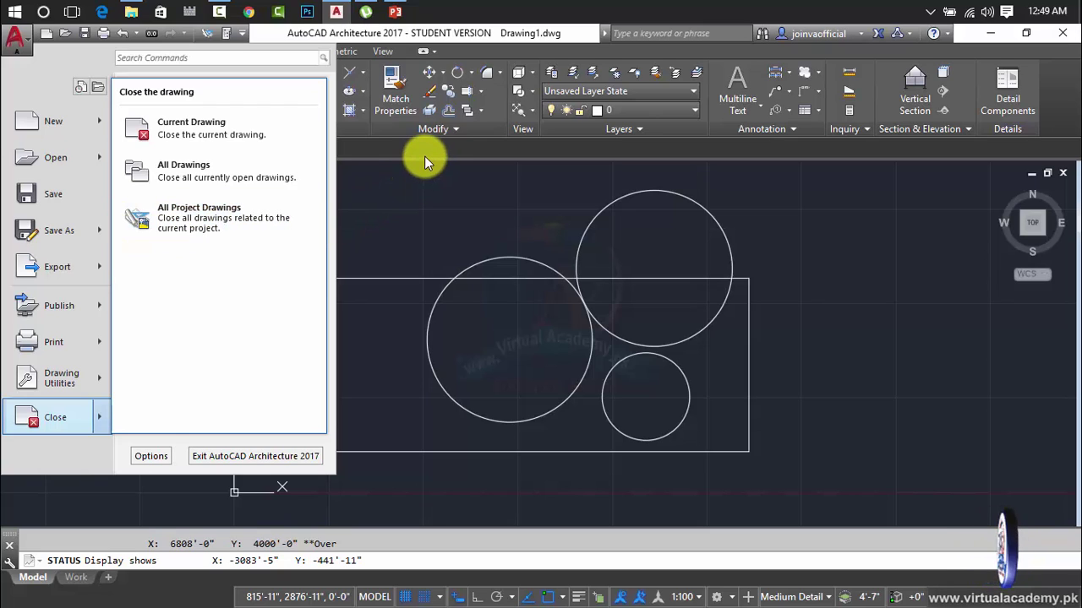
{"action": "left_click", "coordinate": [151, 456]}
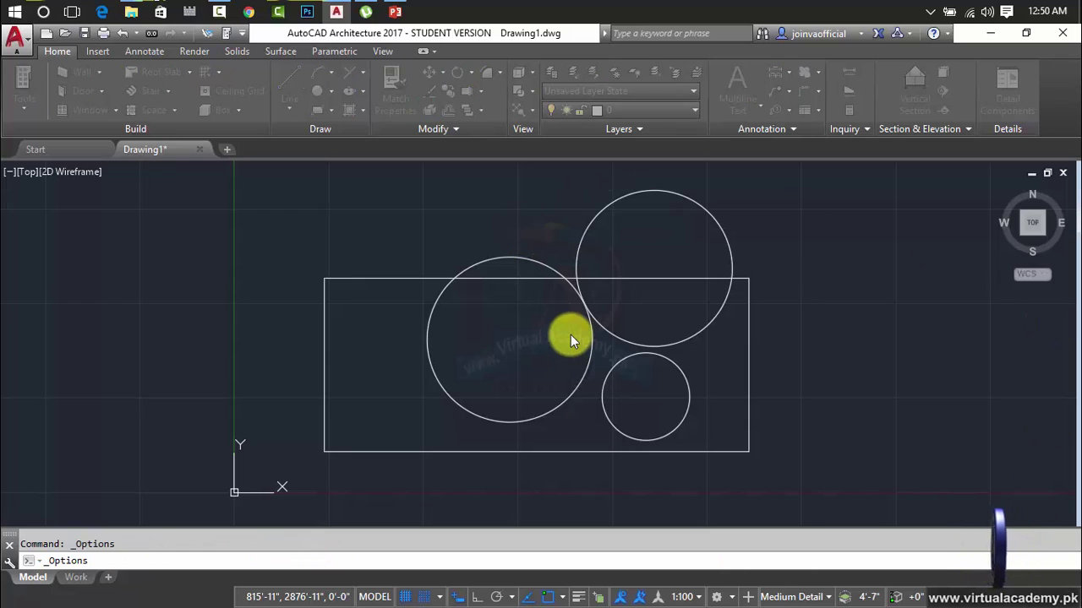
{"action": "key", "text": "Escape"}
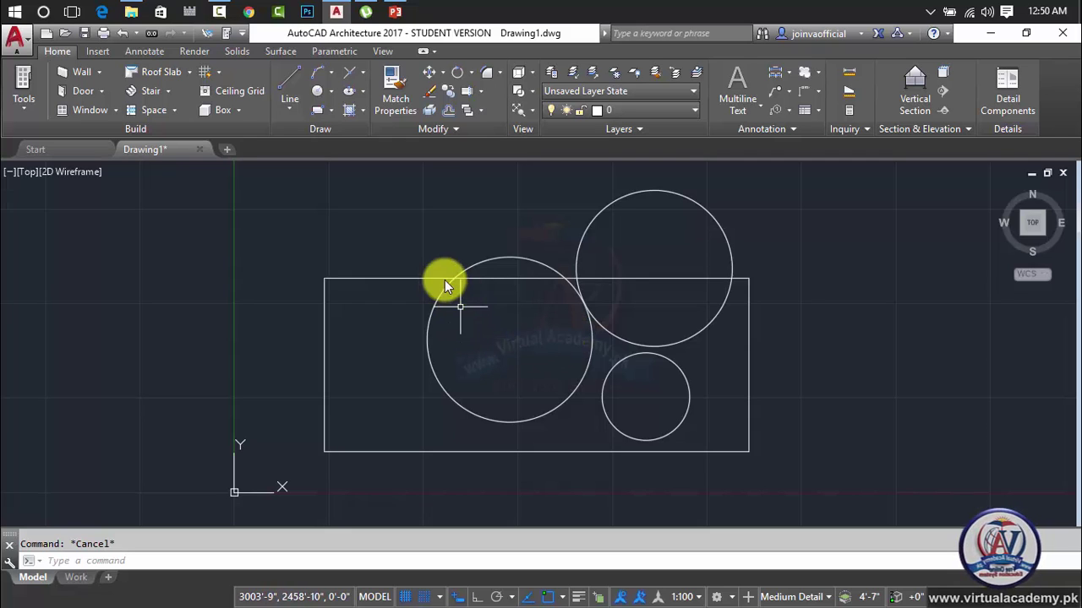
{"action": "left_click", "coordinate": [832, 186]}
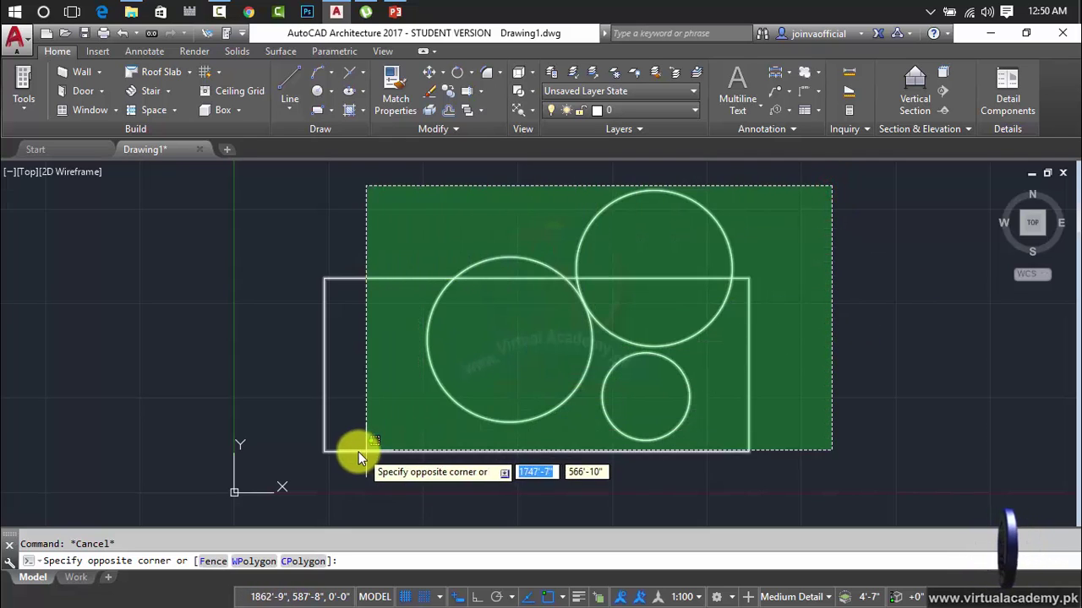
{"action": "left_click", "coordinate": [313, 452]}
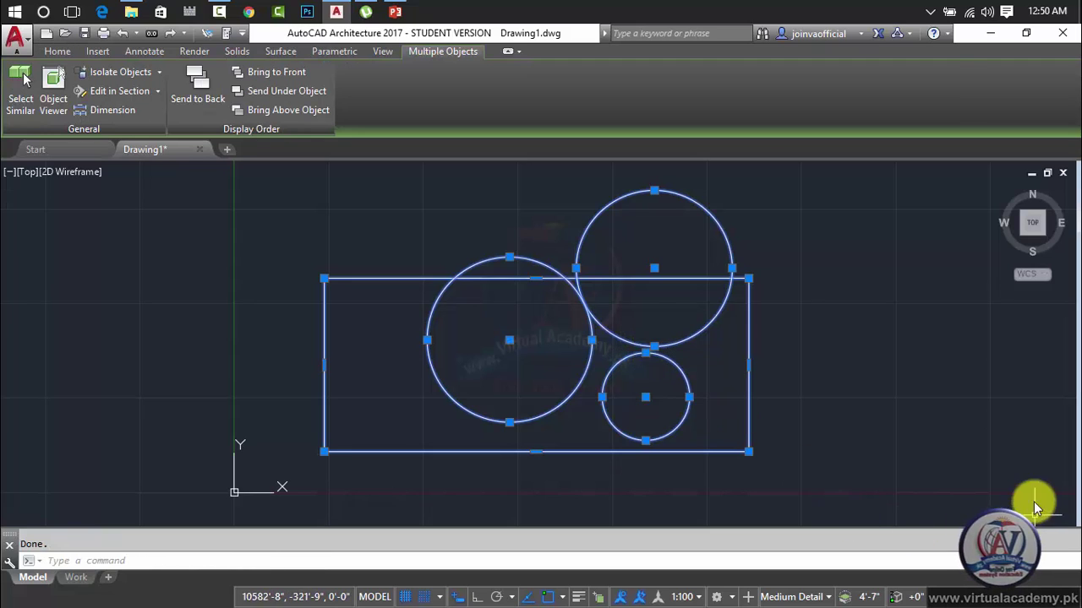
{"action": "left_click", "coordinate": [297, 239]}
{"action": "key", "text": "Escape"}
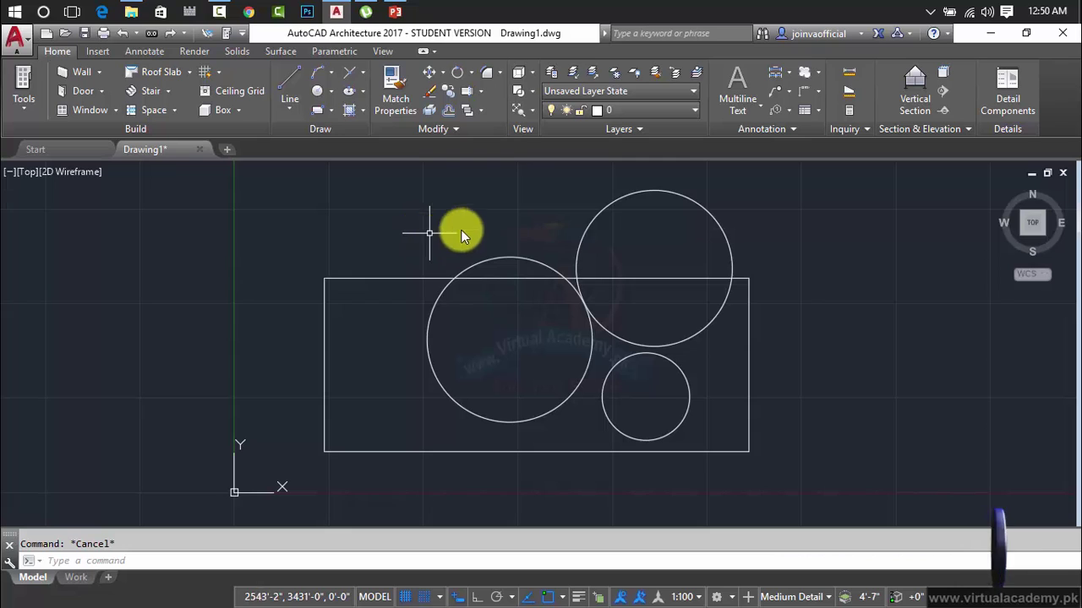
- Erase the rectangle and the three circles using a crossing selection around all of them
{"action": "left_click", "coordinate": [842, 176]}
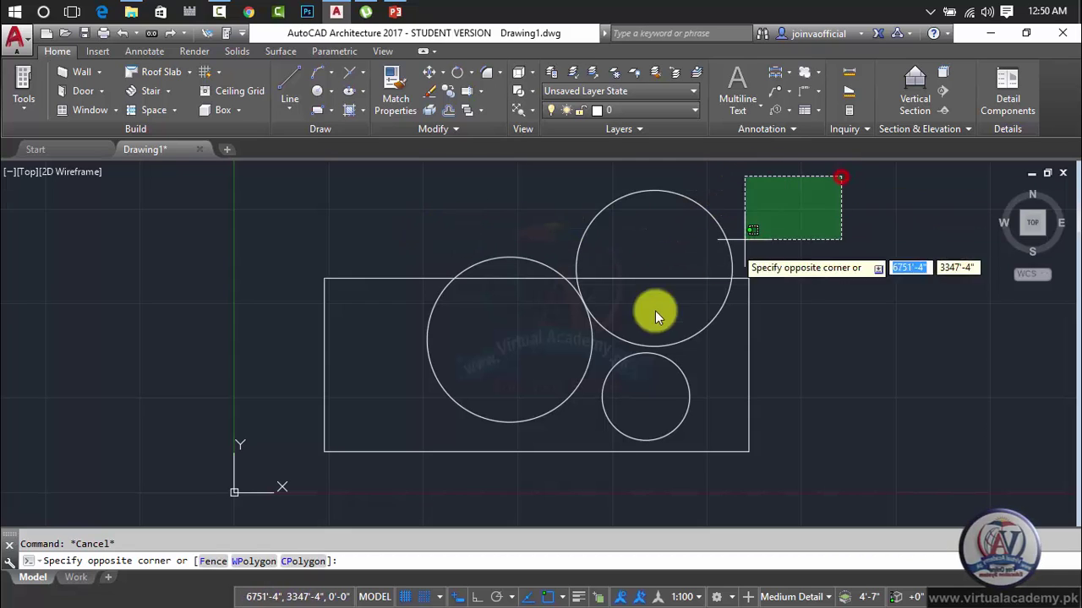
{"action": "left_click", "coordinate": [302, 465]}
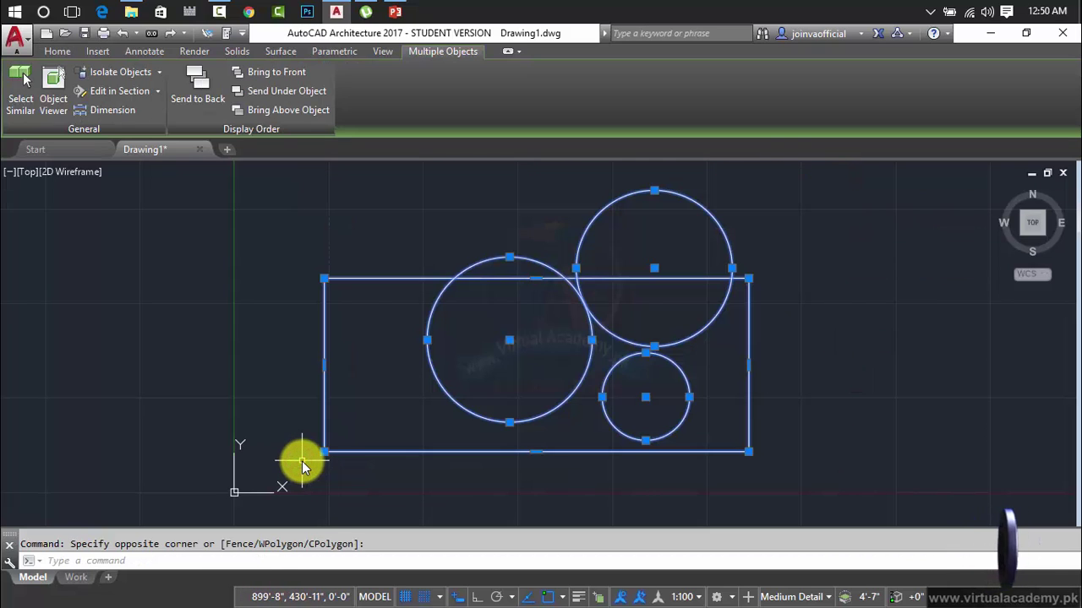
{"action": "key", "text": "Delete"}
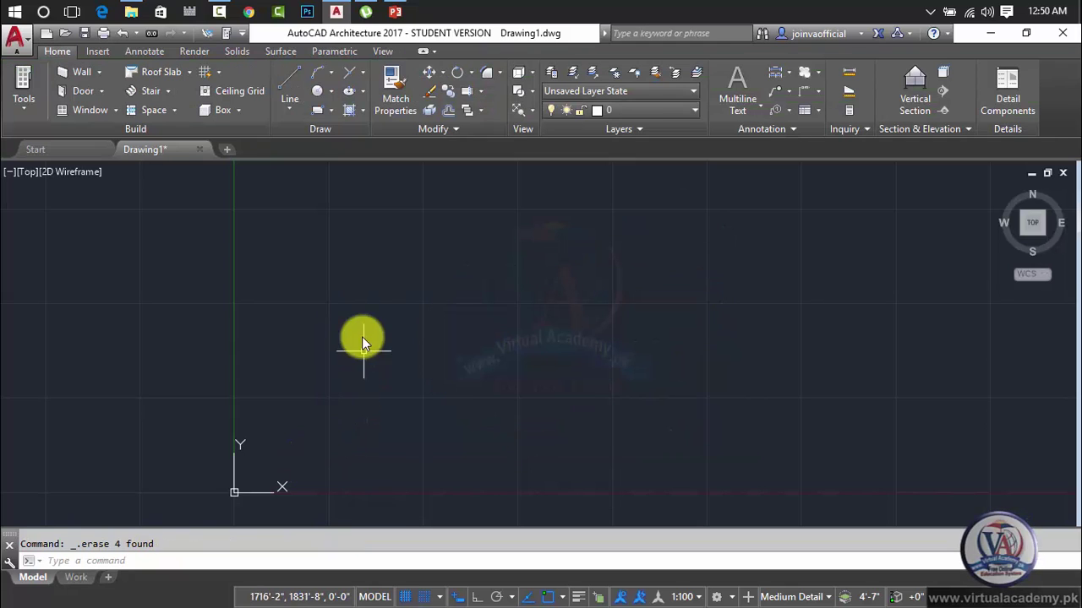
- Try to export the drawing to DWF with the export area set to Window, and cancel the export
{"action": "left_click", "coordinate": [18, 39]}
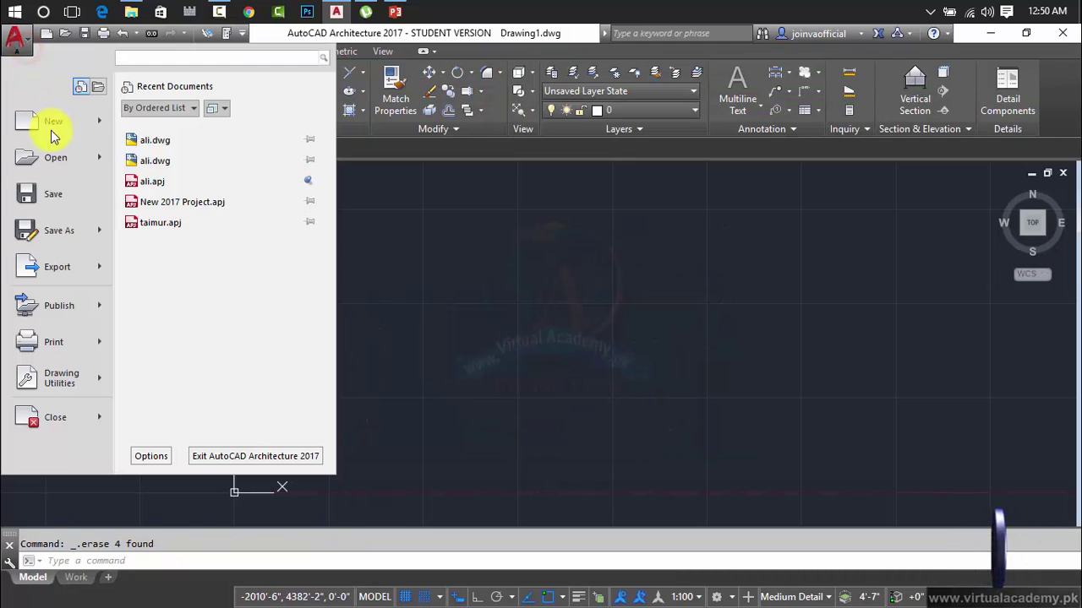
{"action": "mouse_move", "coordinate": [74, 273]}
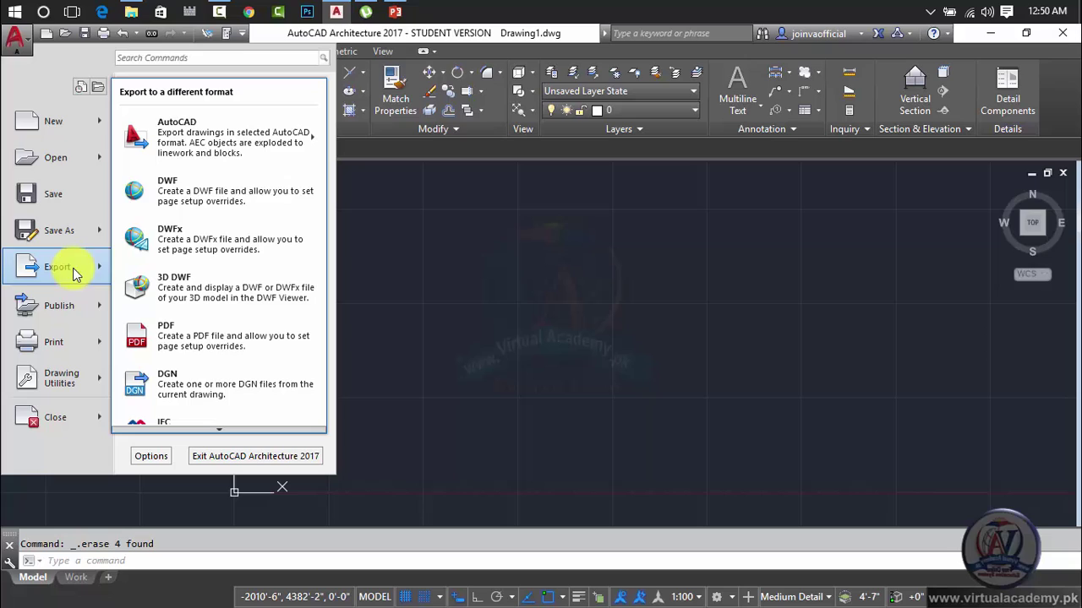
{"action": "left_click", "coordinate": [227, 203]}
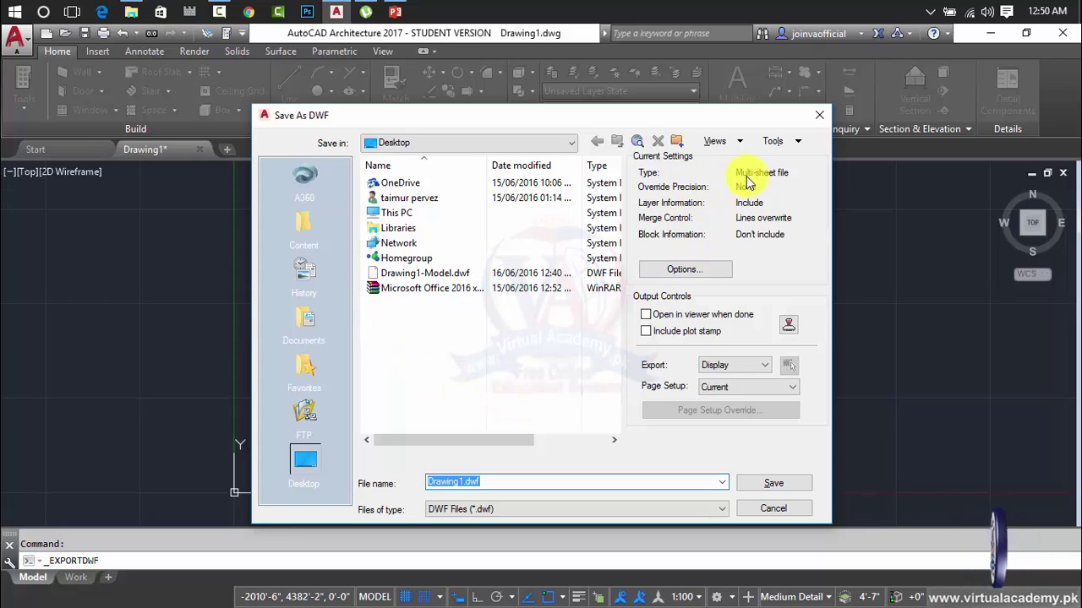
{"action": "left_click", "coordinate": [735, 371]}
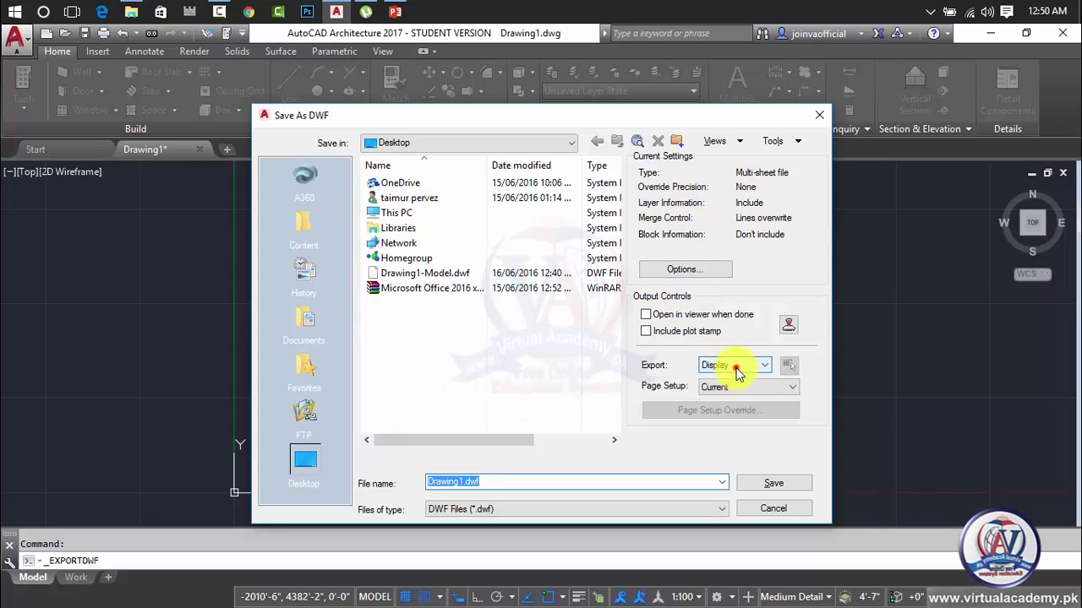
{"action": "left_click", "coordinate": [733, 400]}
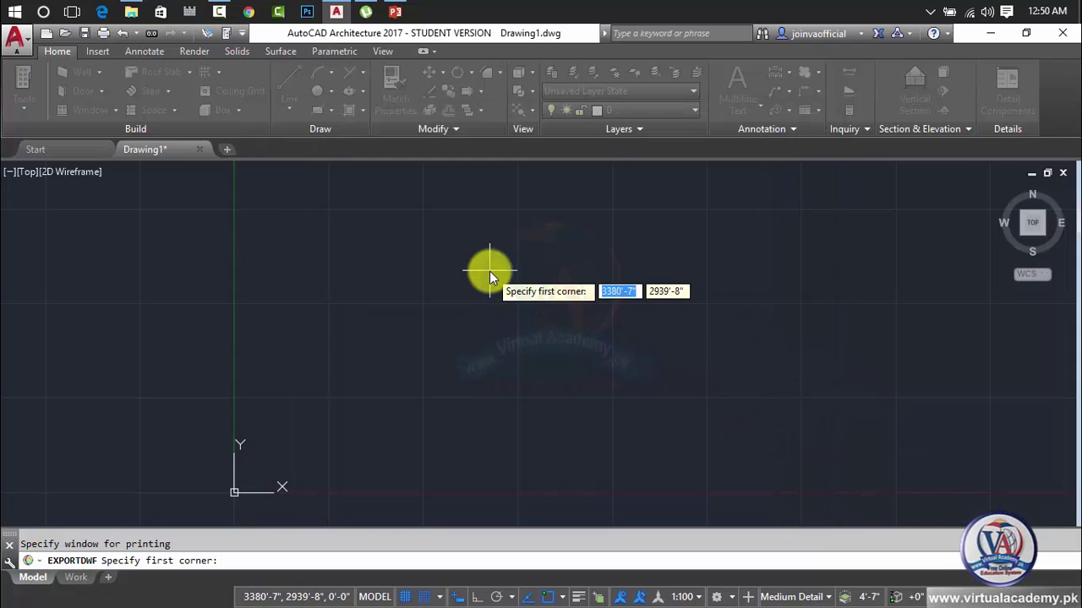
{"action": "key", "text": "Escape"}
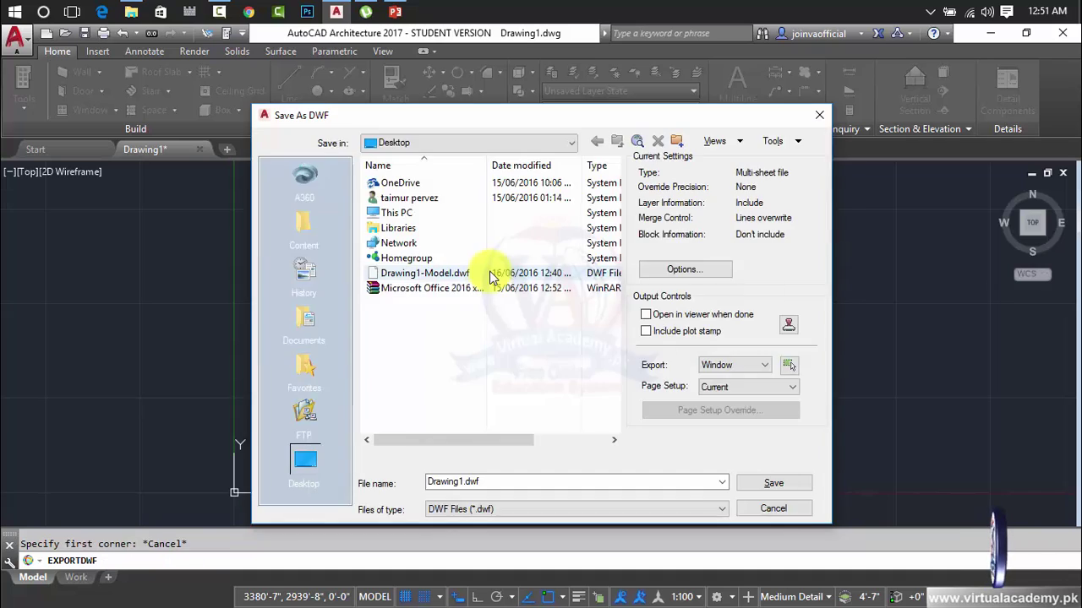
{"action": "key", "text": "Escape"}
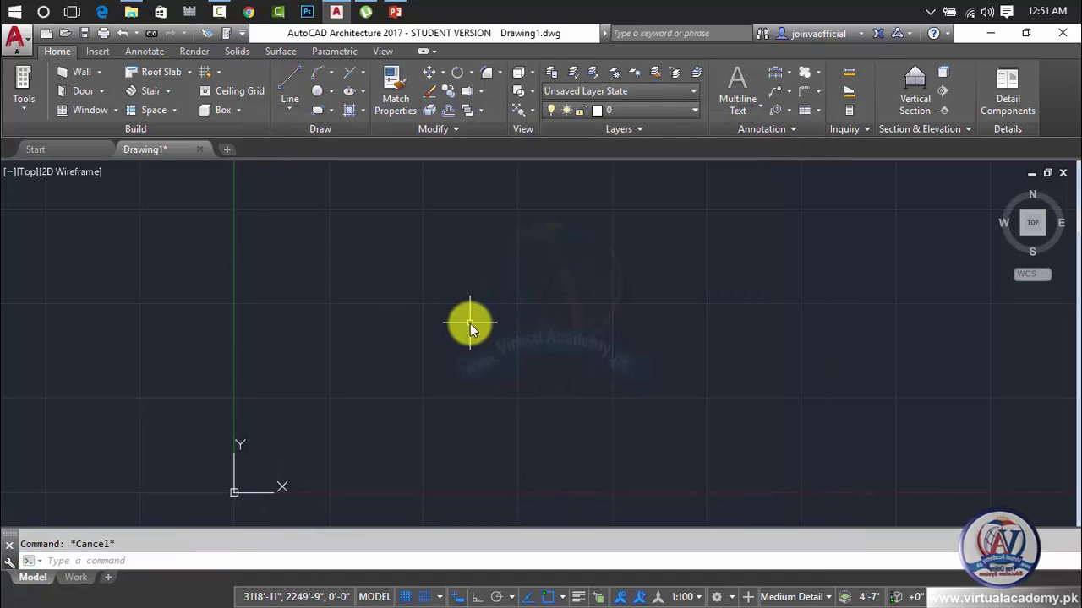